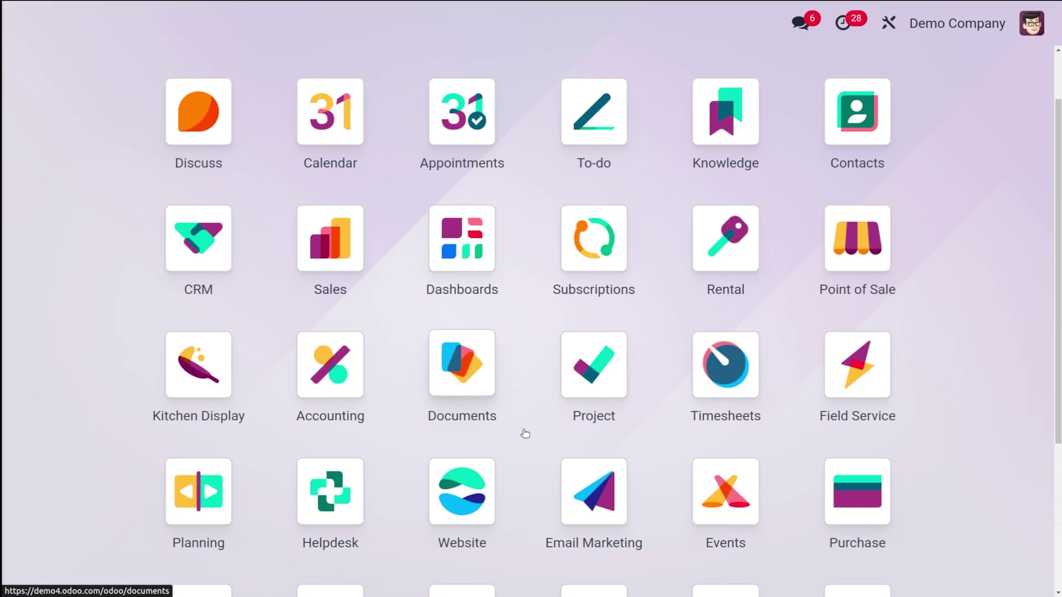
- Open the Point of Sale app via the 'pos' search and list its payment methods
text(pos)
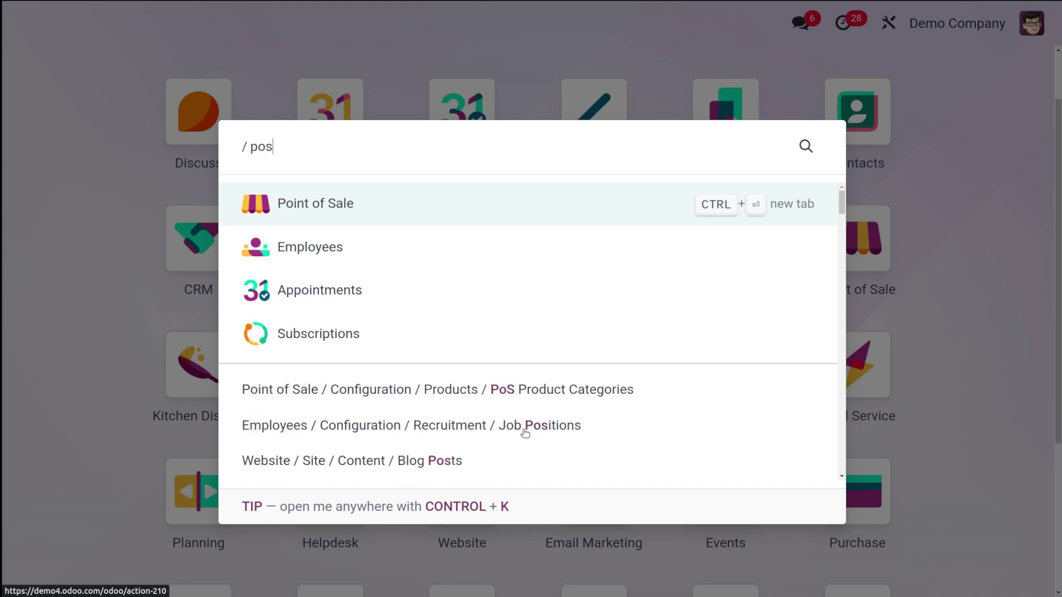
click(328, 216)
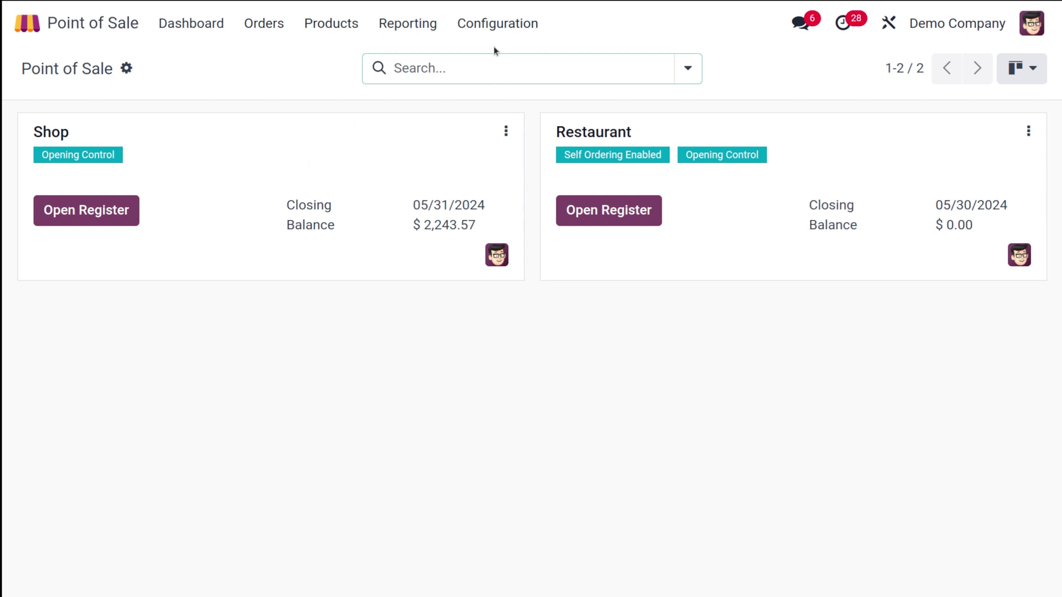
click(496, 24)
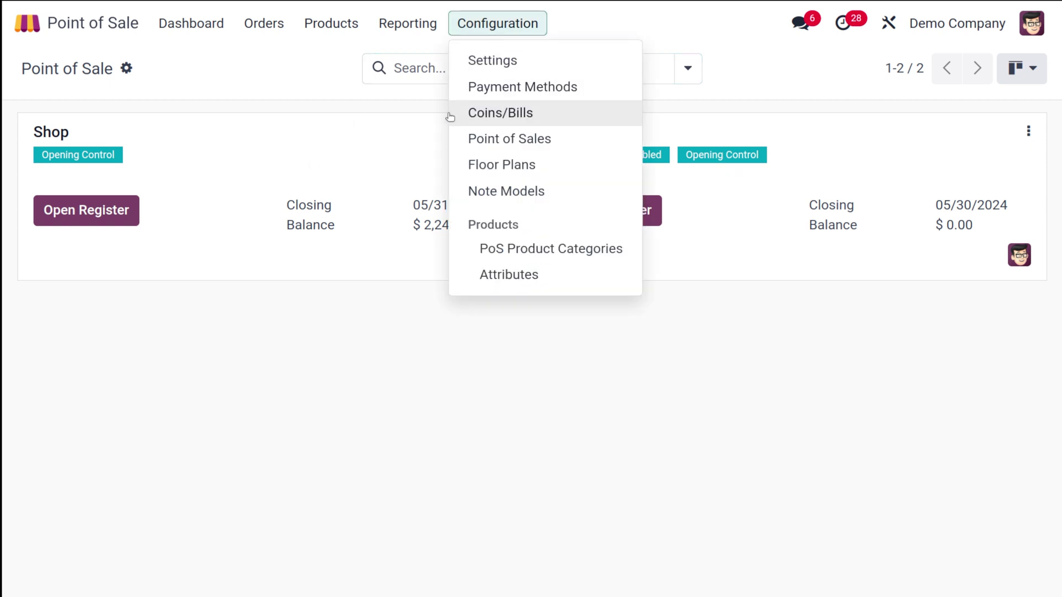
click(514, 89)
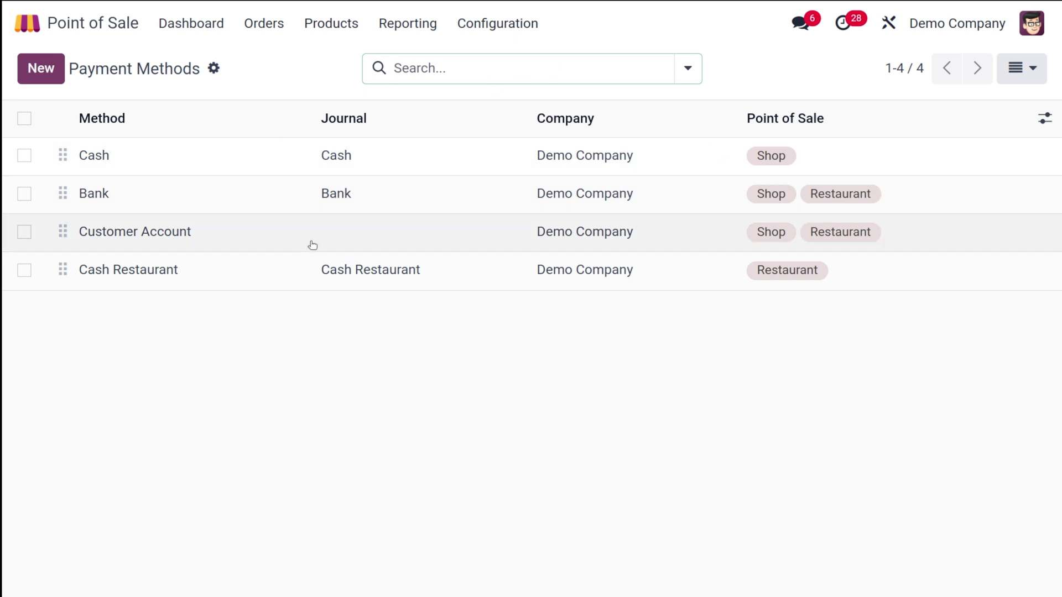
- Create a new payment method named 'NEW cash'
click(38, 69)
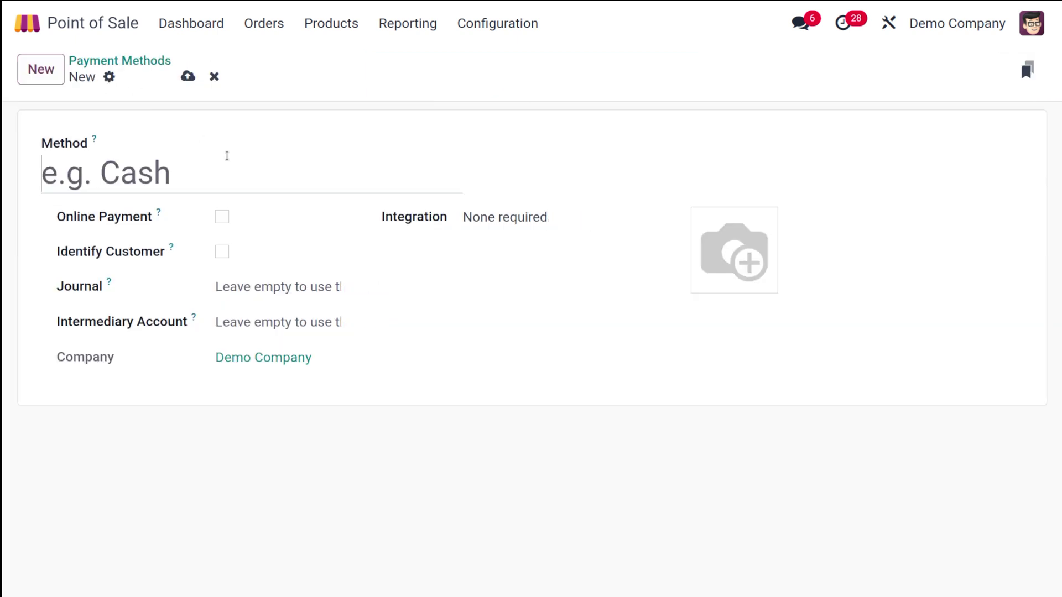
text(NE)
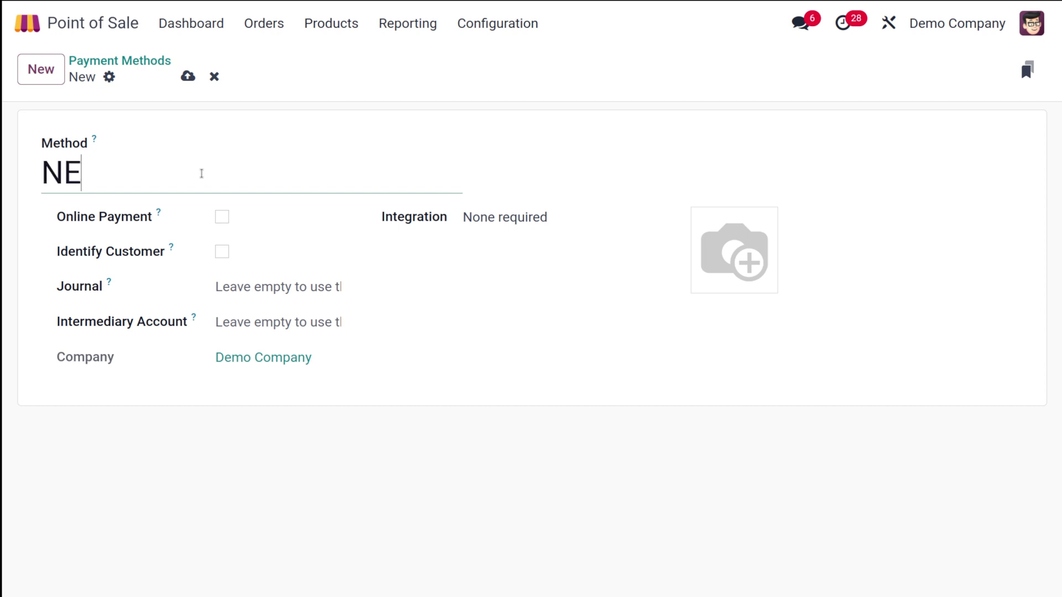
text(W cahs)
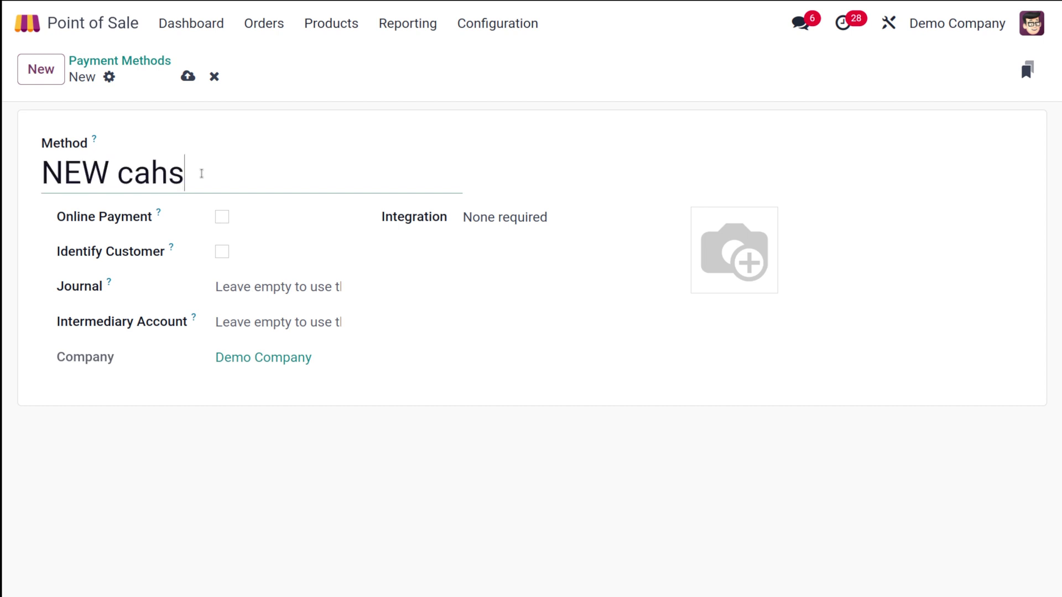
key(BackSpace)
key(BackSpace)
text(sh)
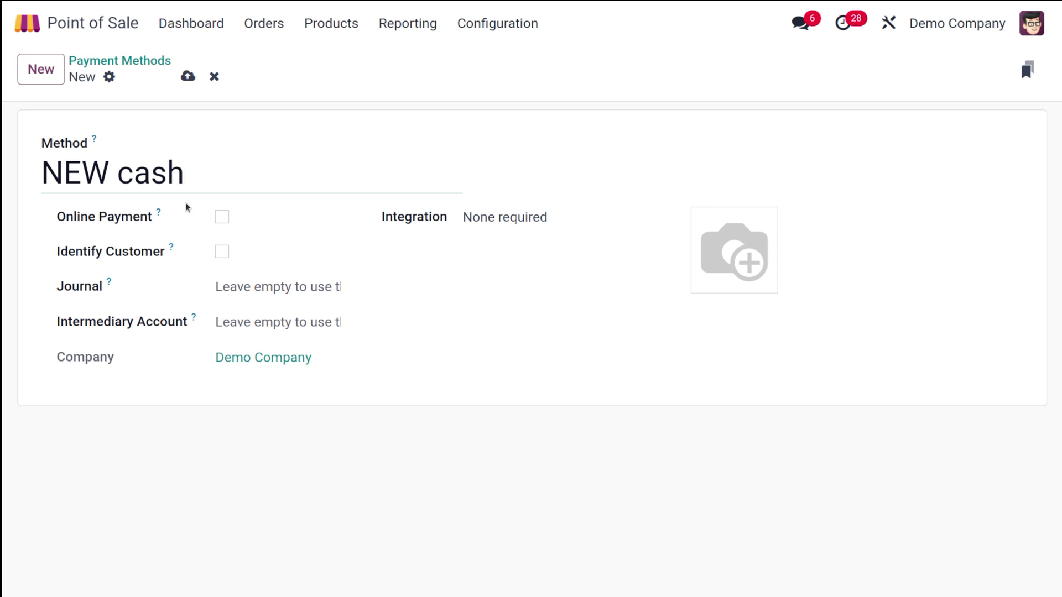
- Require customer identification, use the Bank journal and account 101403 Outstanding Receipts, no integration, and save
click(221, 250)
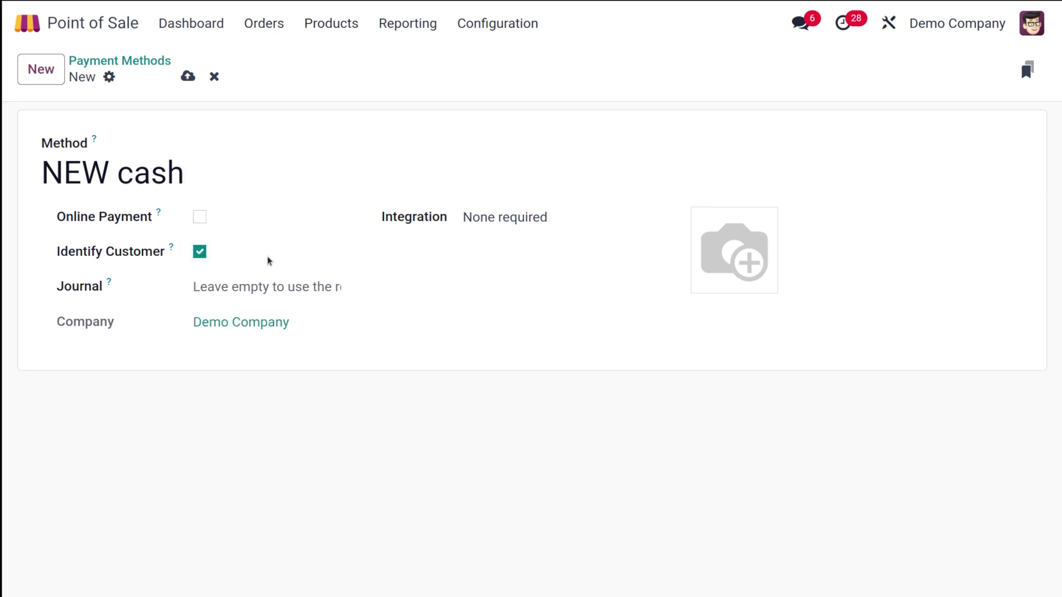
click(271, 286)
click(253, 322)
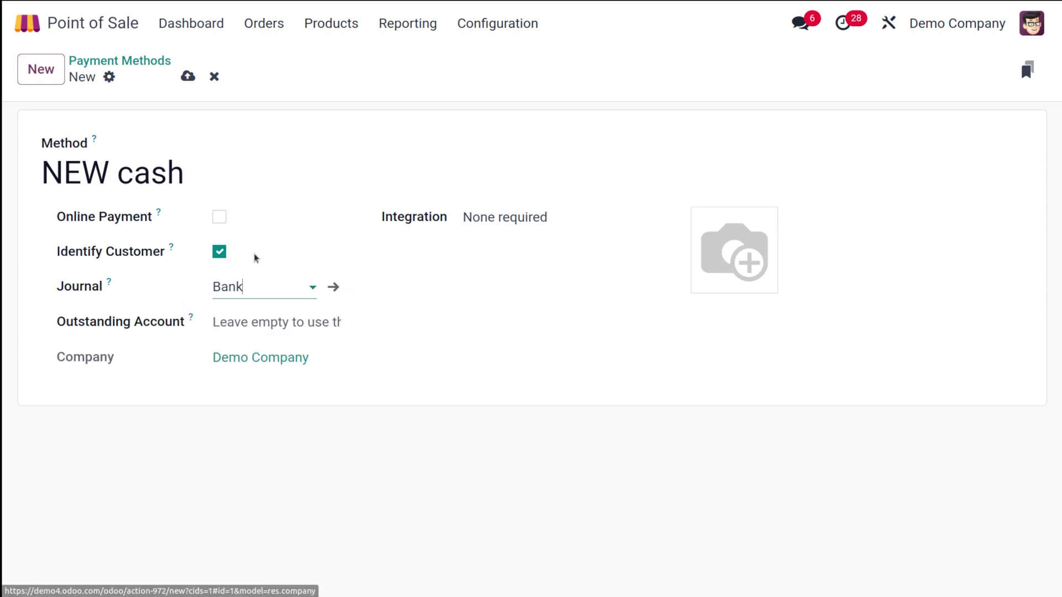
click(252, 313)
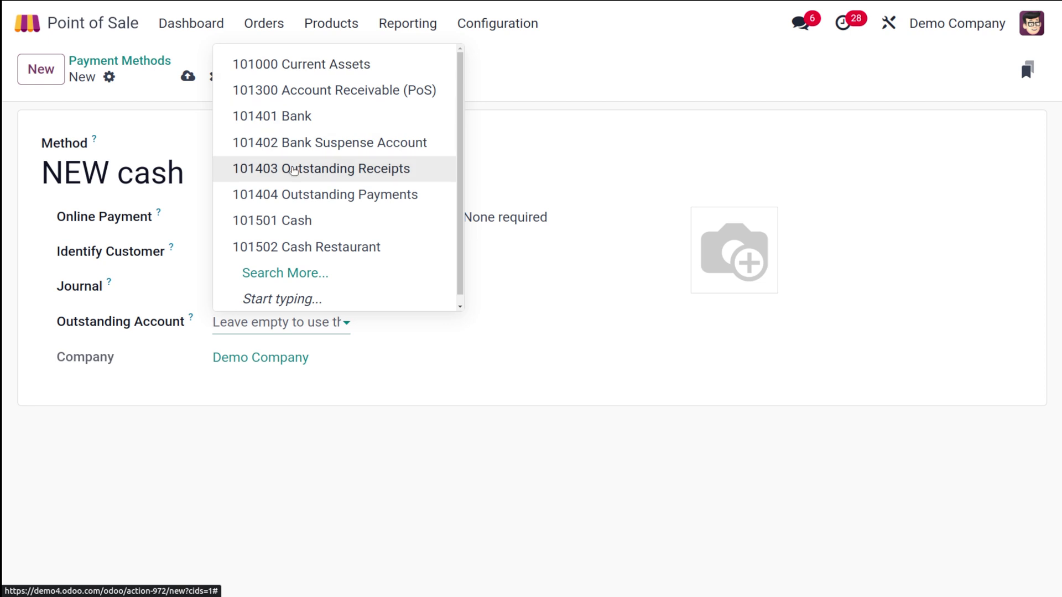
click(293, 169)
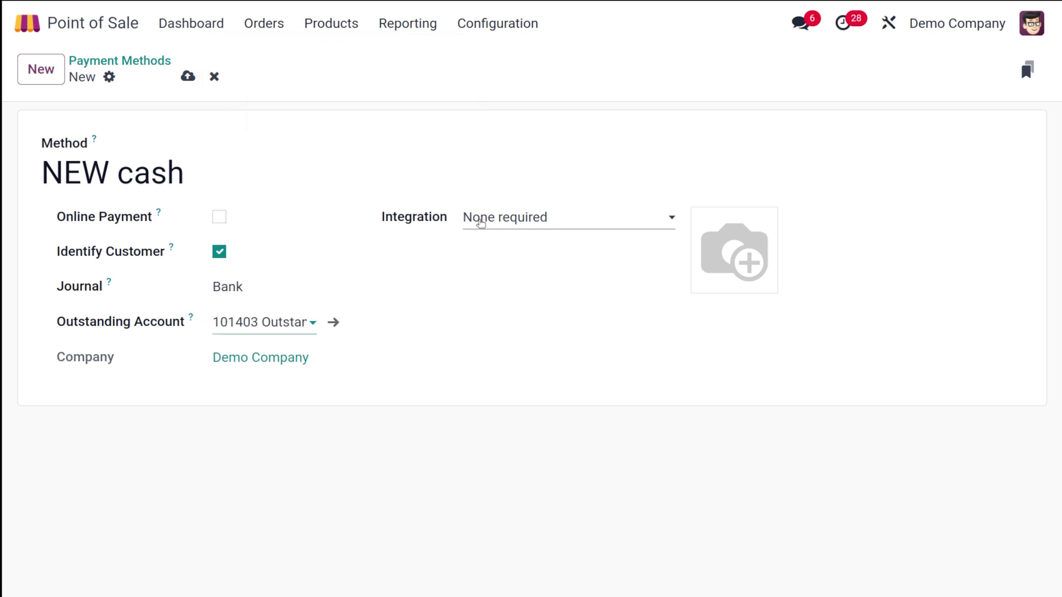
click(480, 222)
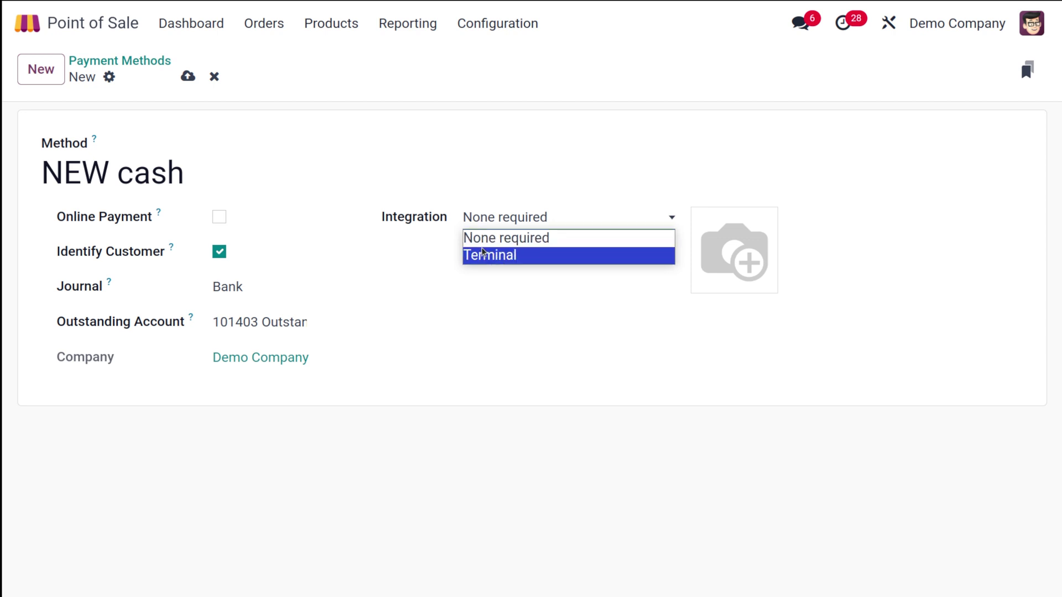
click(480, 346)
click(188, 76)
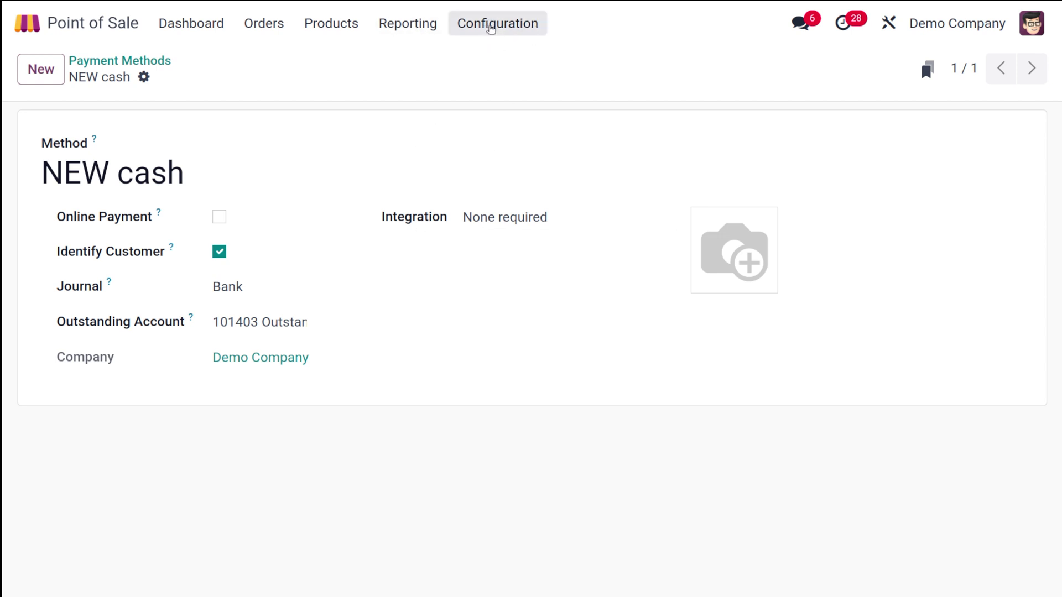
click(491, 25)
- Open the Point of Sale settings and switch them to the Restaurant point of sale
click(483, 59)
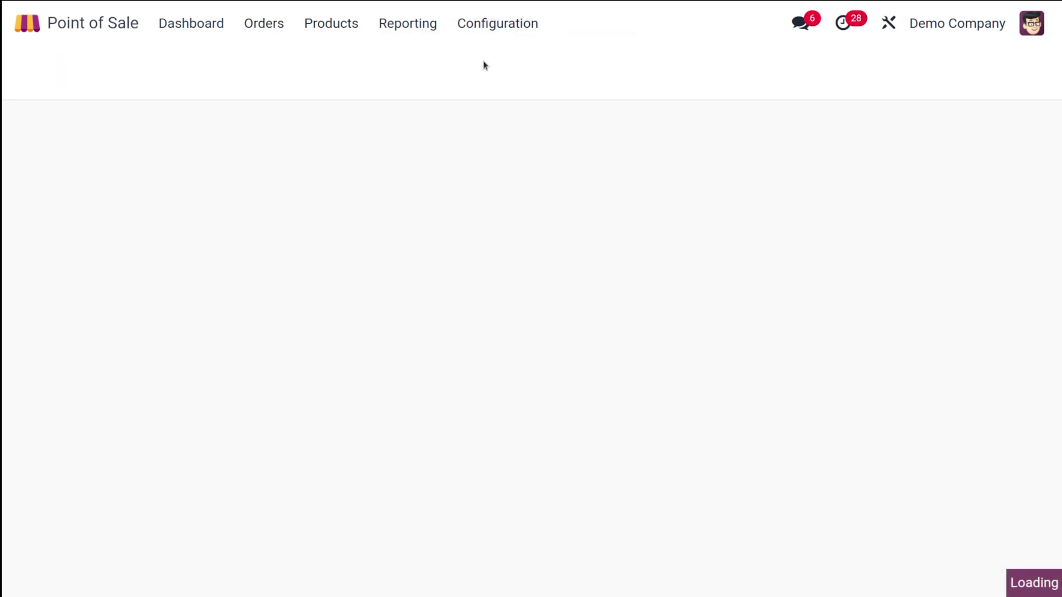
scroll(332, 365, down, 7)
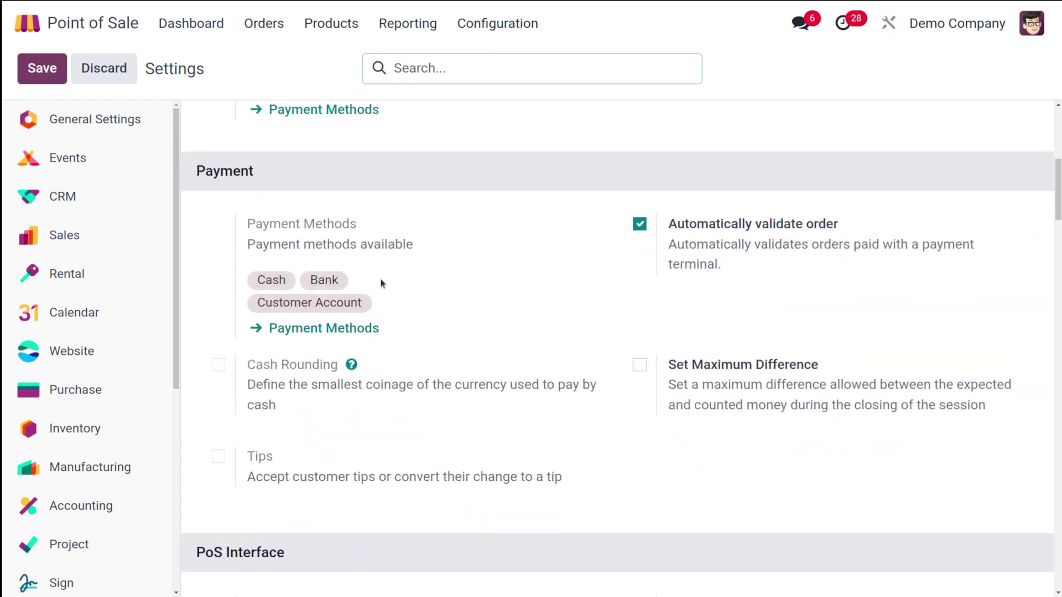
scroll(381, 283, down, 1)
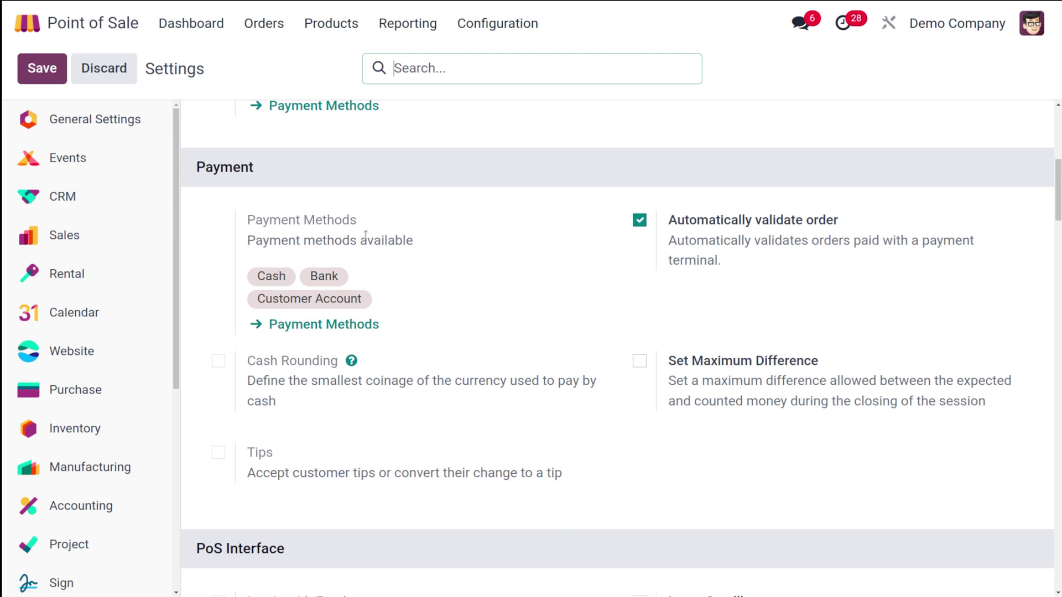
scroll(396, 311, up, 5)
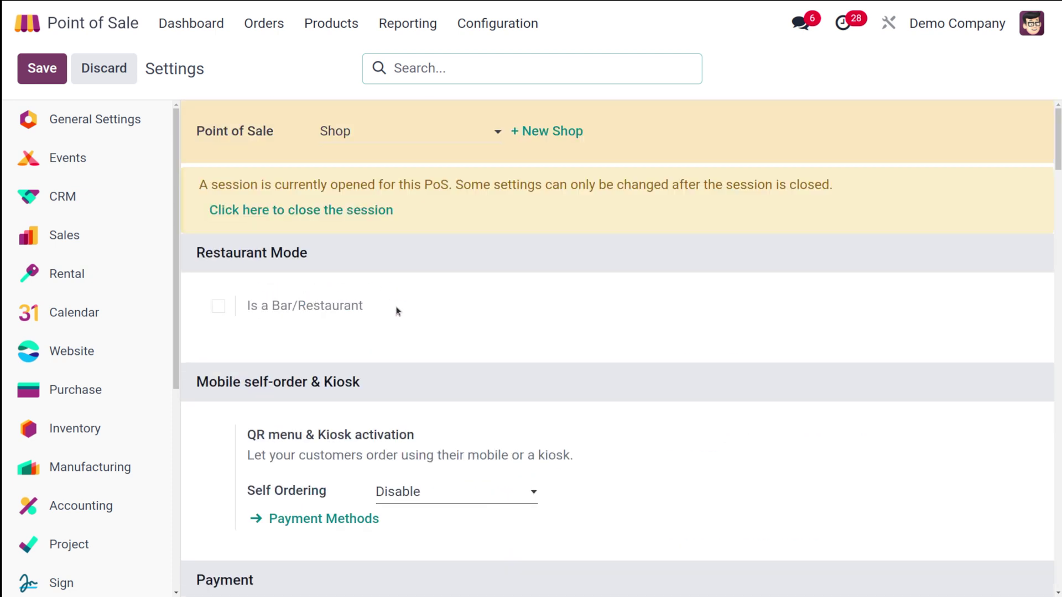
click(405, 133)
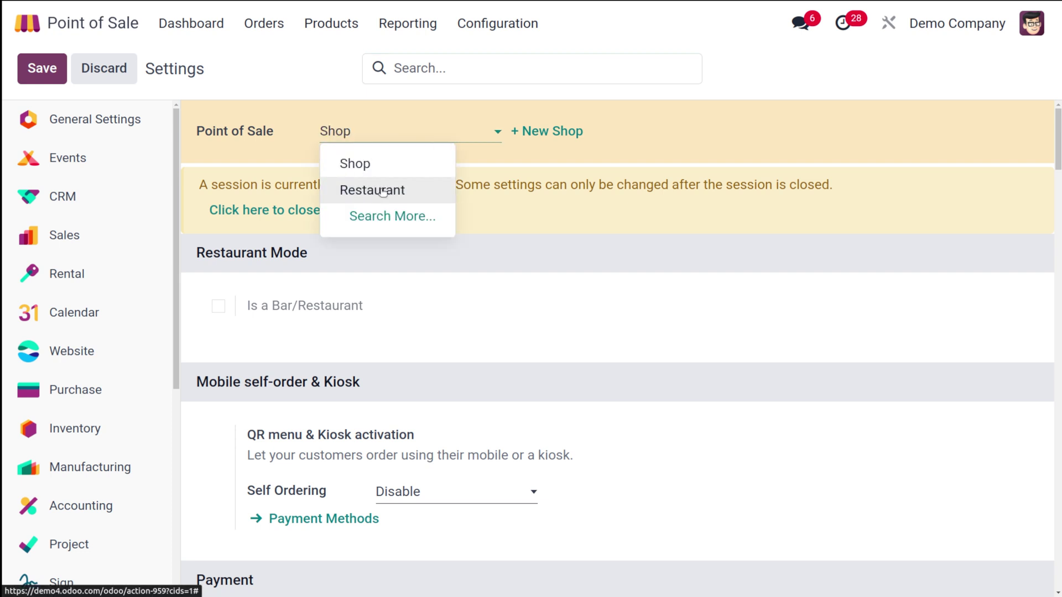
click(381, 187)
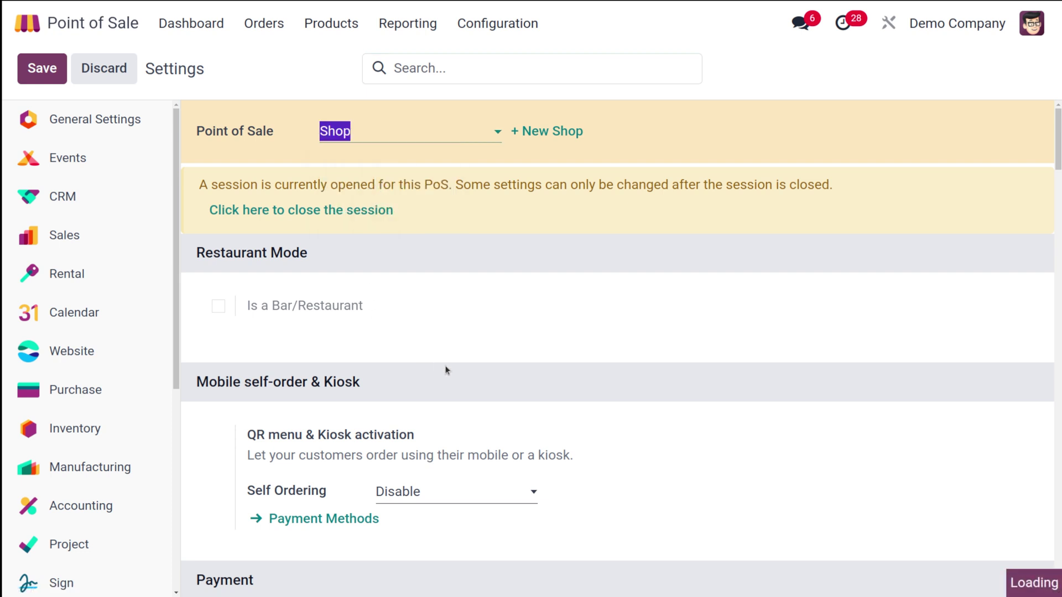
- Review the payment method settings, then return to the Point of Sale dashboard
scroll(447, 370, down, 10)
scroll(447, 371, up, 2)
scroll(446, 367, up, 8)
scroll(446, 368, down, 16)
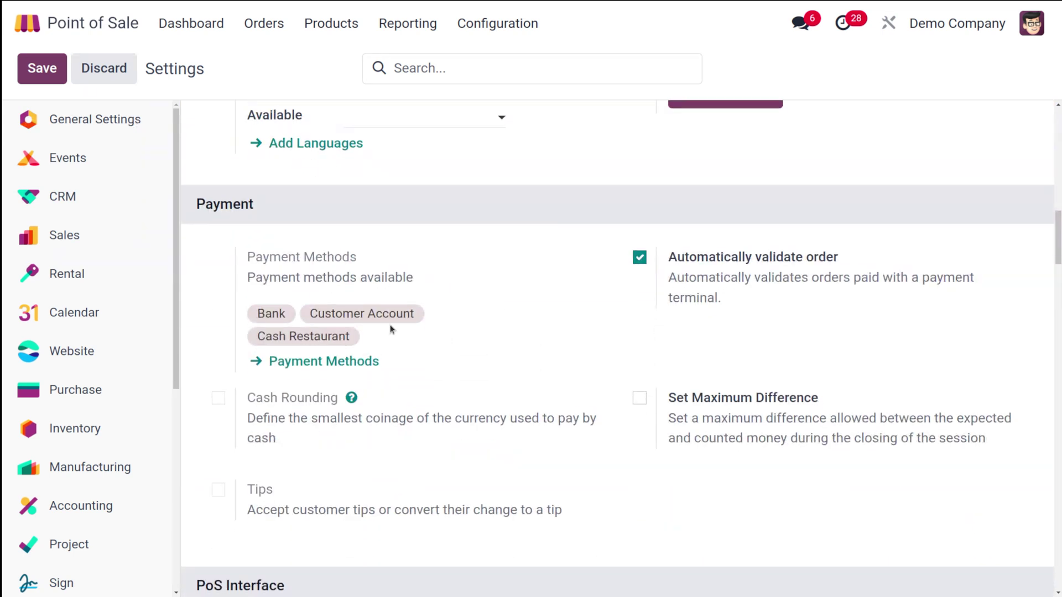
scroll(418, 472, down, 4)
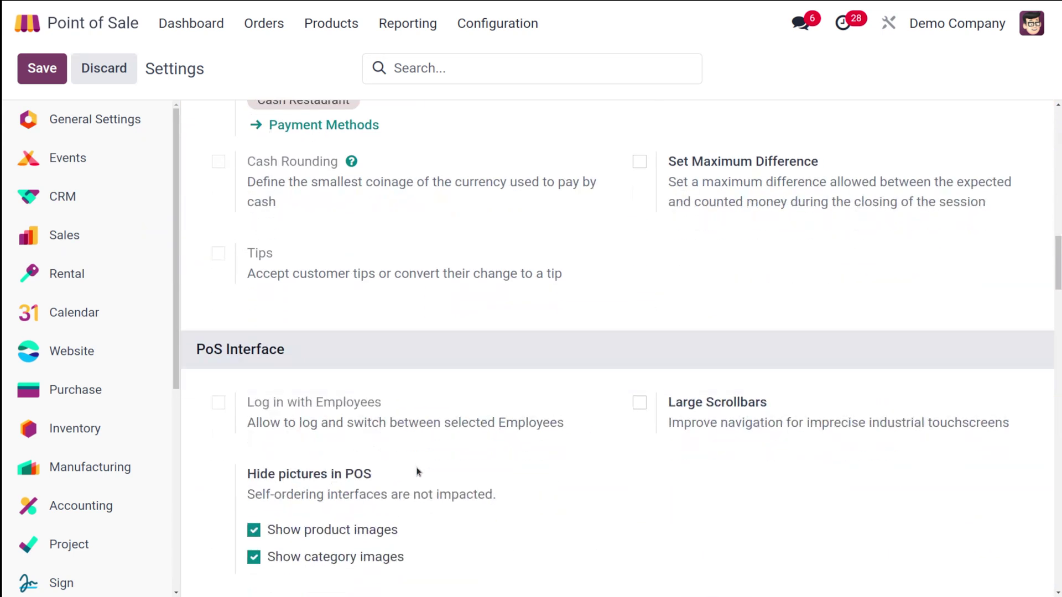
scroll(417, 472, up, 8)
scroll(418, 472, up, 6)
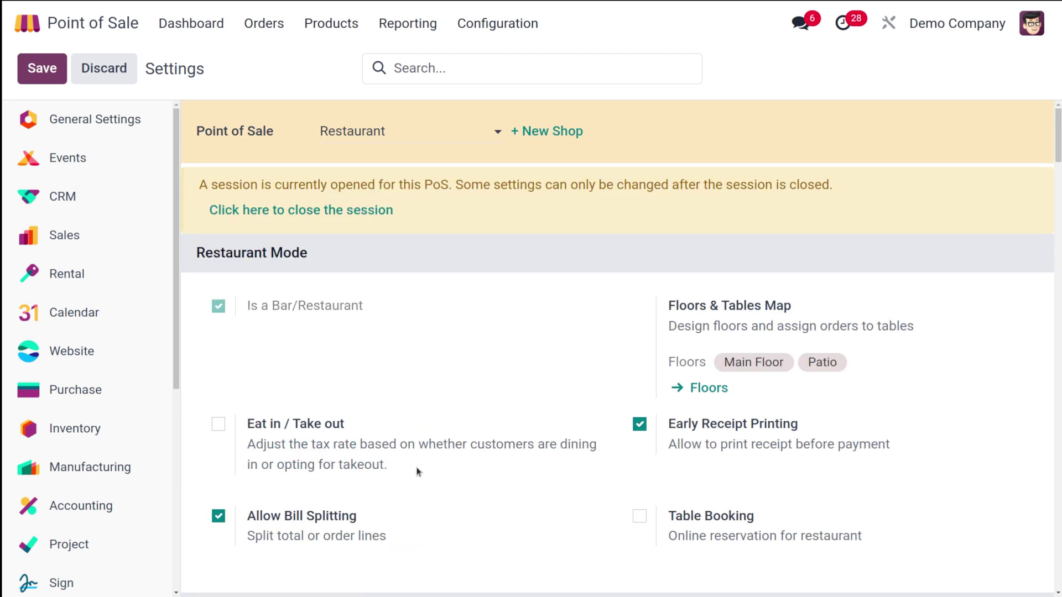
click(412, 134)
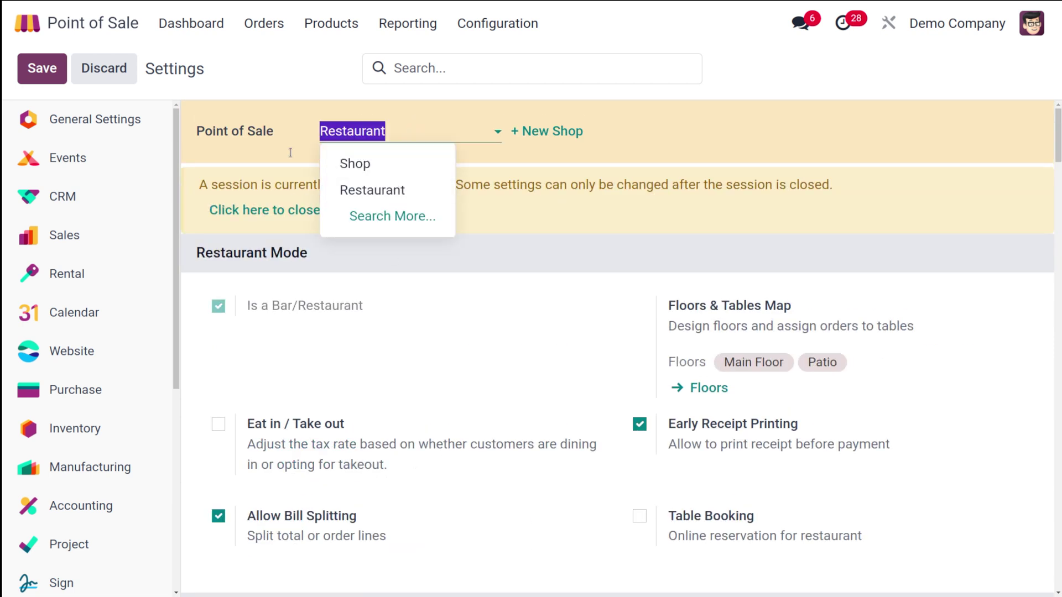
click(307, 82)
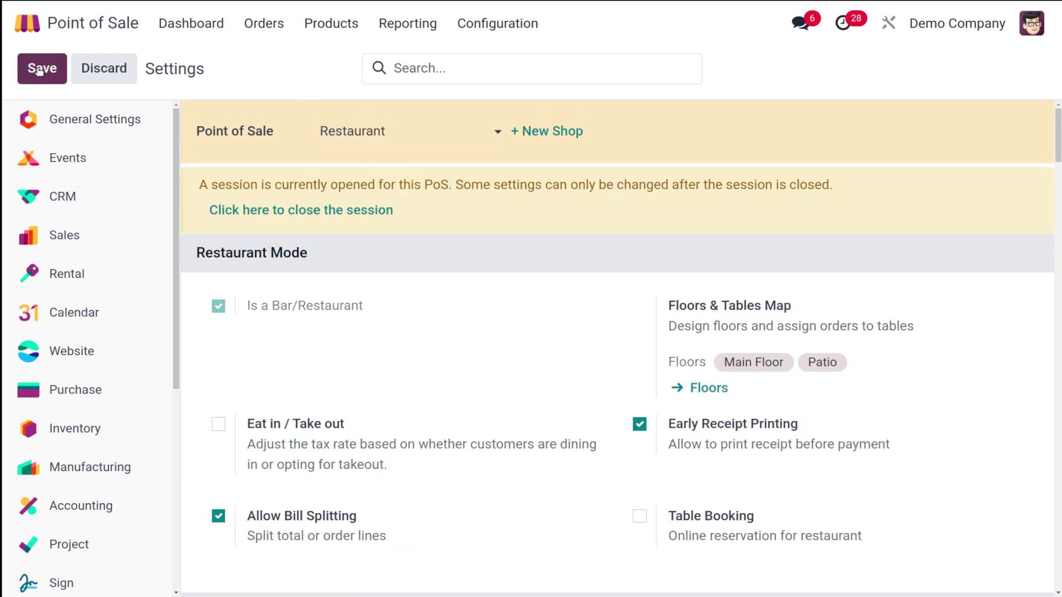
click(190, 24)
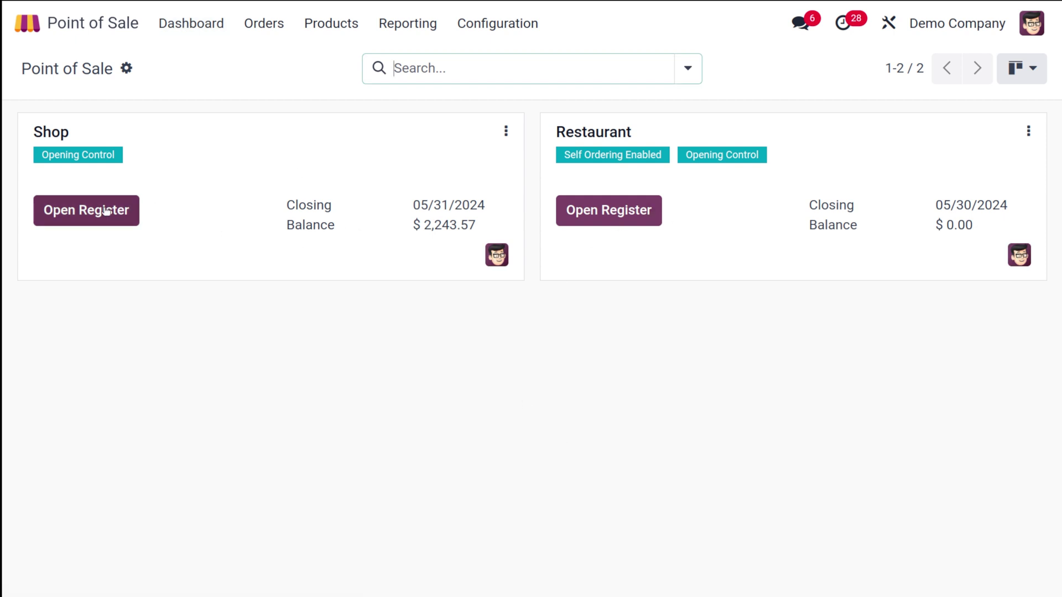
- Open the Shop register, reaching Opening Cash Control with 2,243.57 opening cash
click(506, 129)
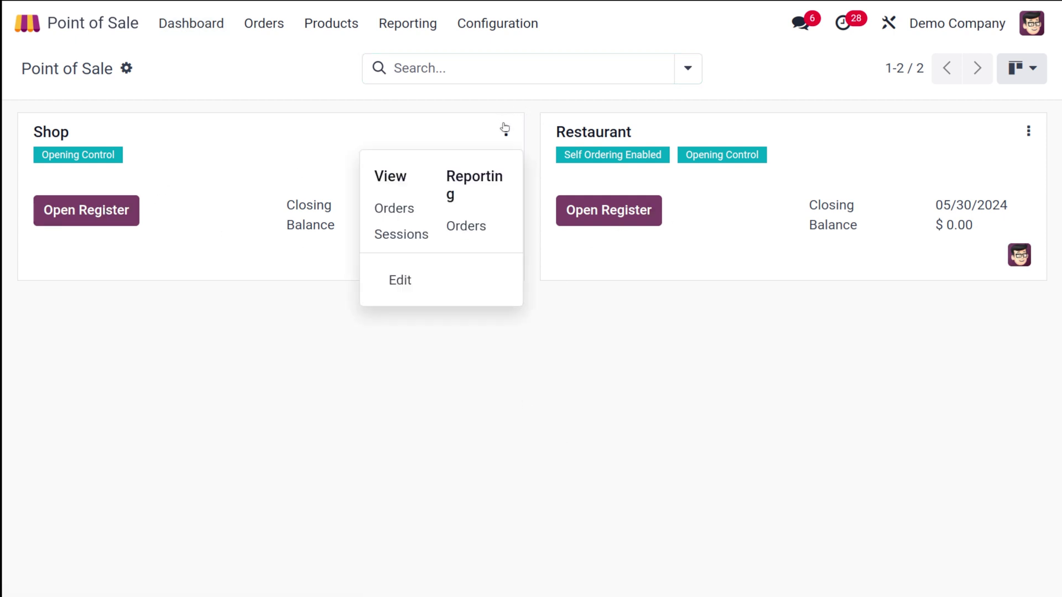
click(274, 298)
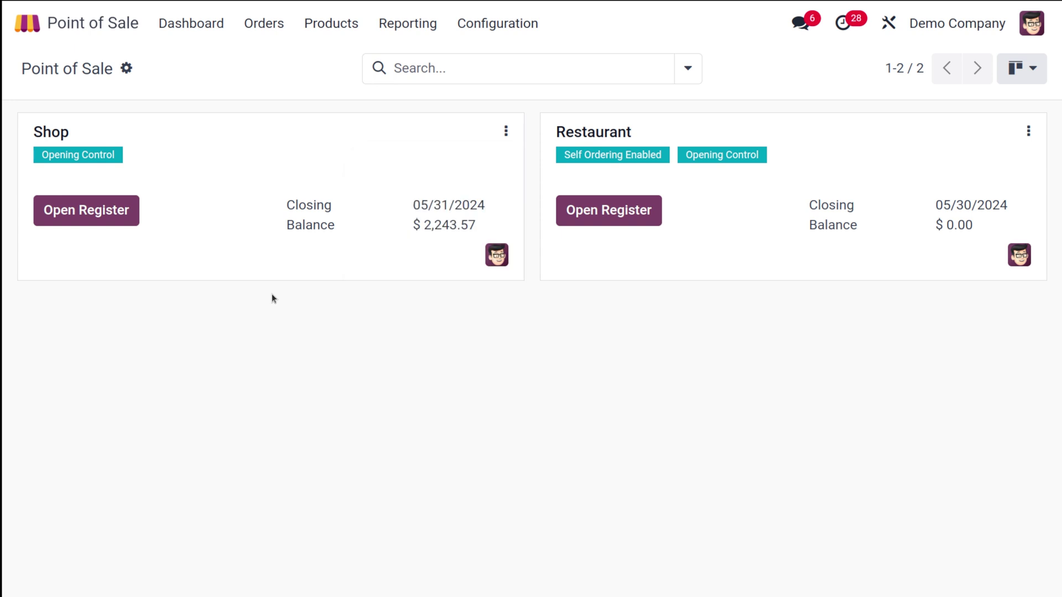
click(84, 215)
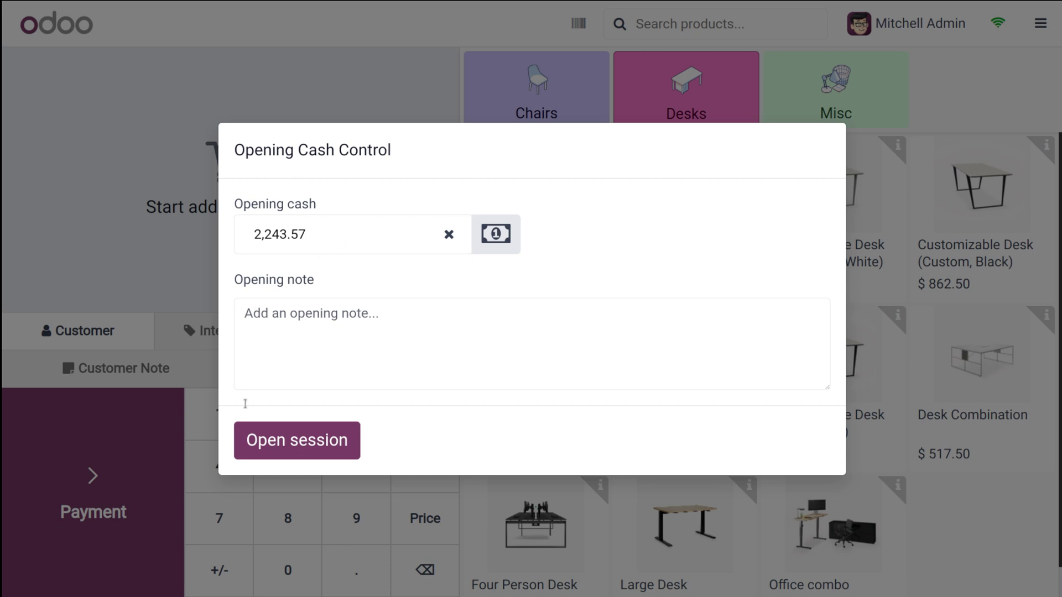
- Start the session and sell one Corner Desk Right Sit ($169.05) to a customer, paid in Cash
click(287, 446)
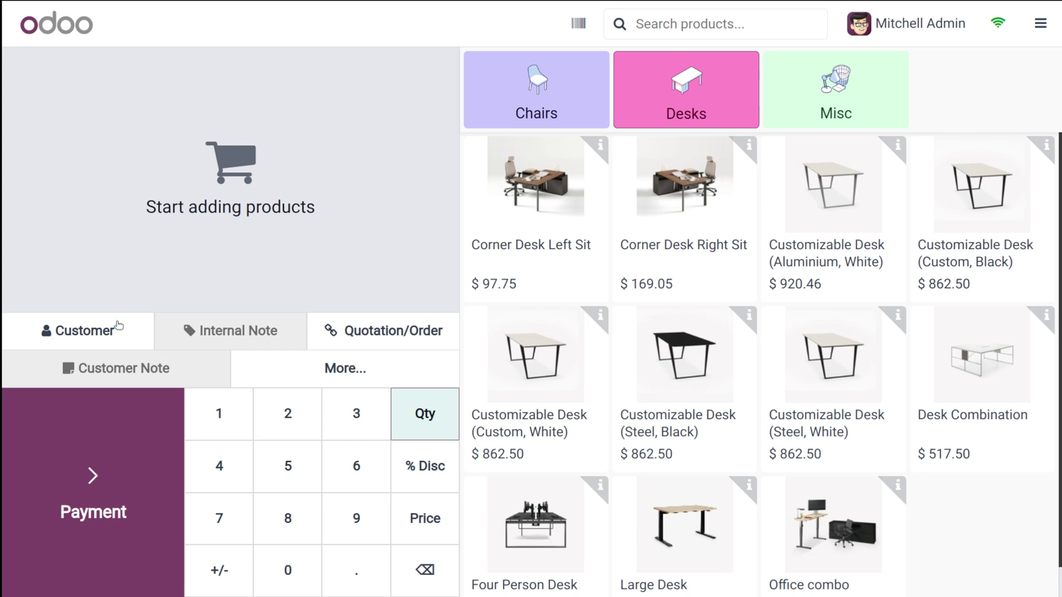
click(652, 200)
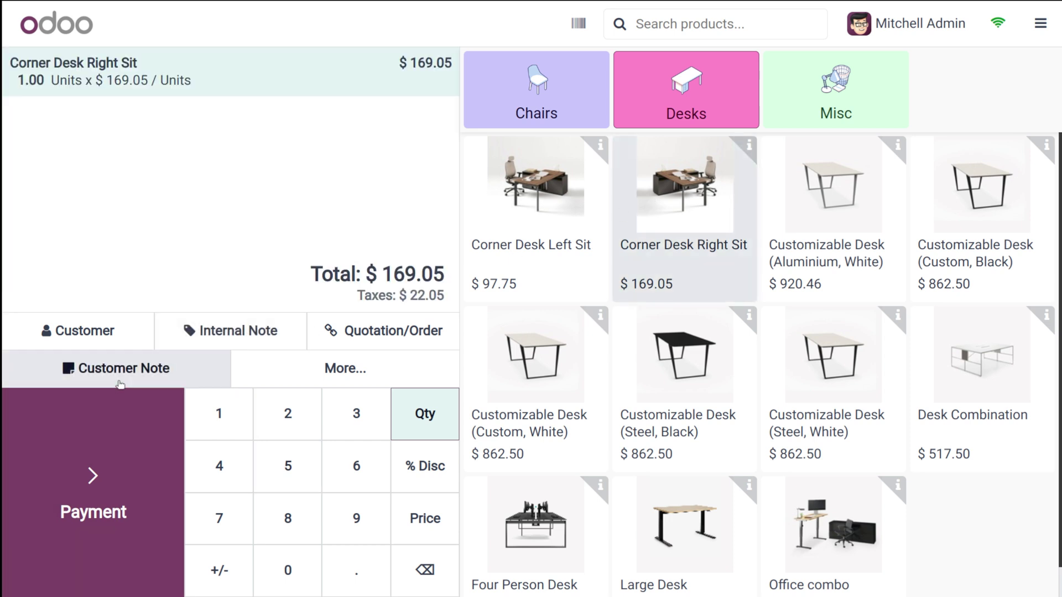
click(87, 332)
click(224, 249)
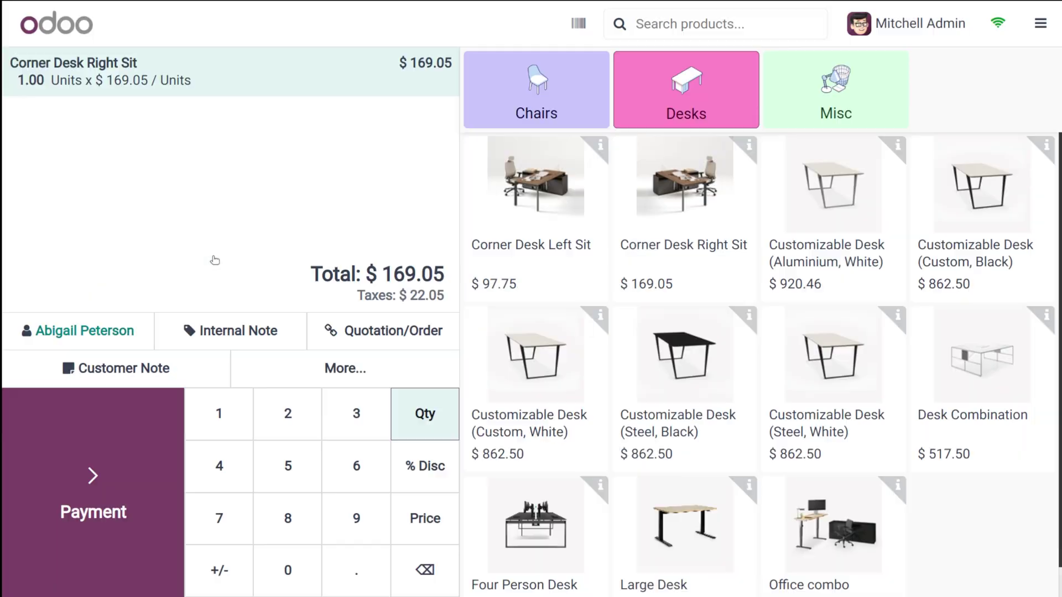
click(89, 456)
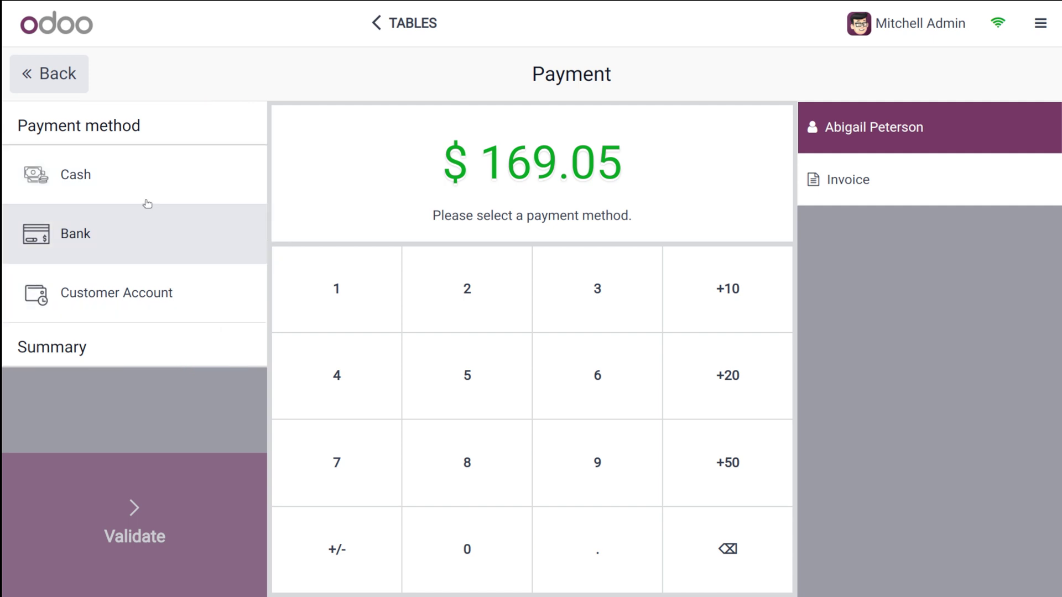
click(147, 181)
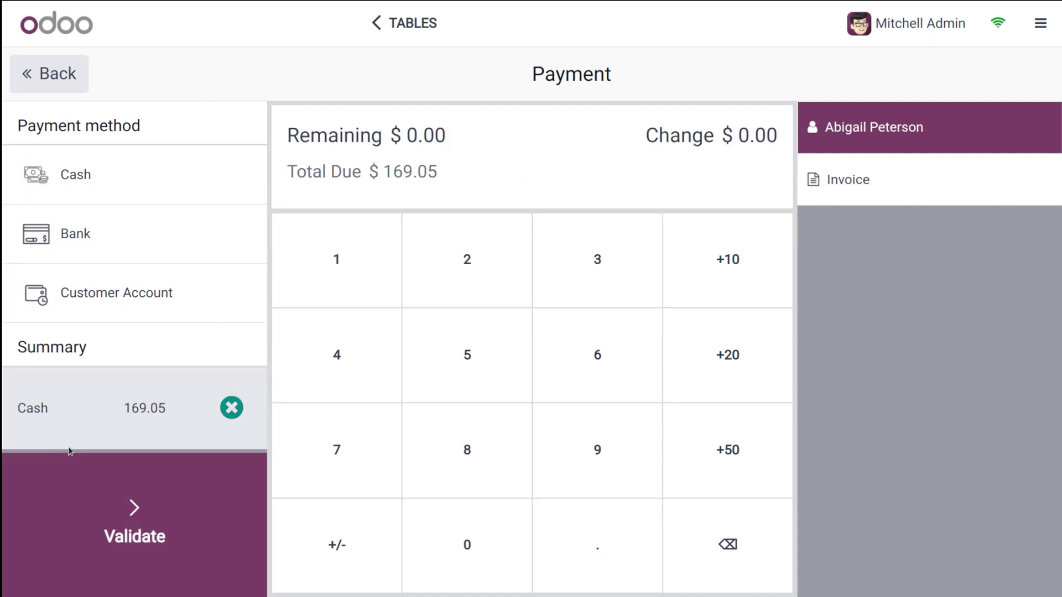
click(121, 504)
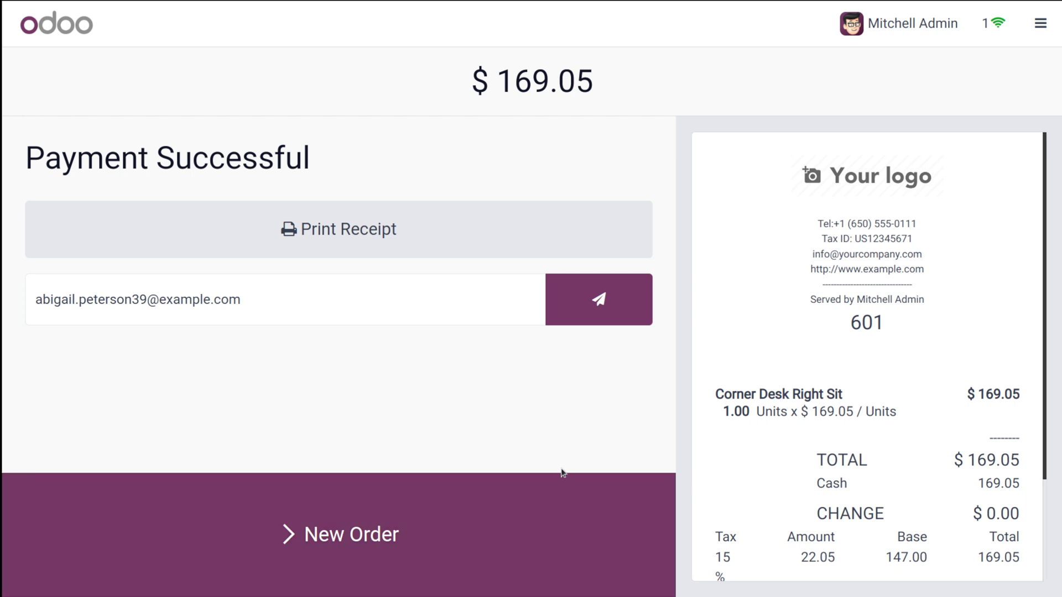
- Start a new order, then close the register with 5000 counted cash, accepting the difference
click(420, 520)
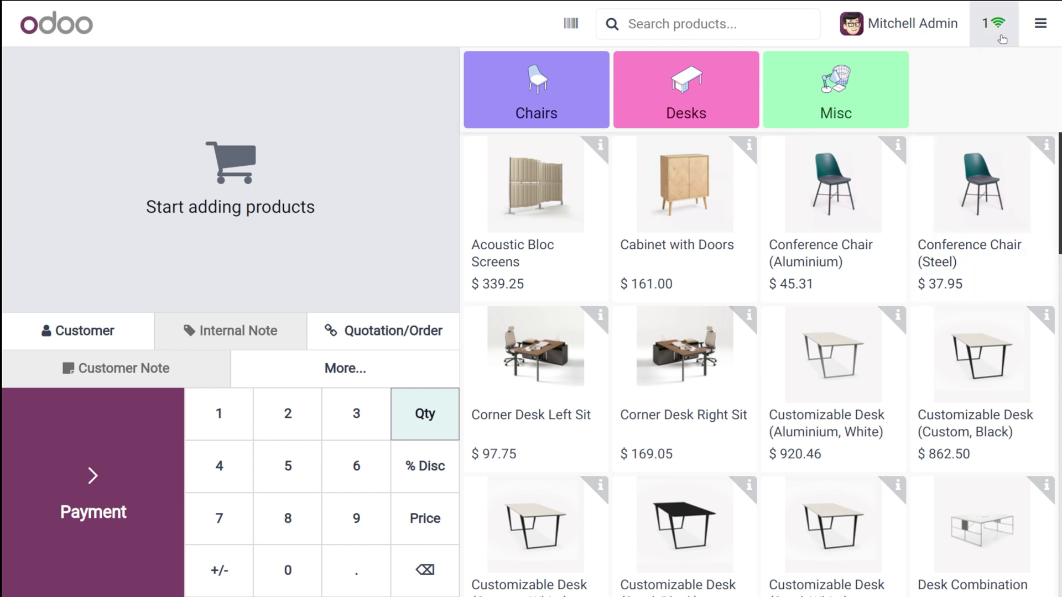
click(1040, 23)
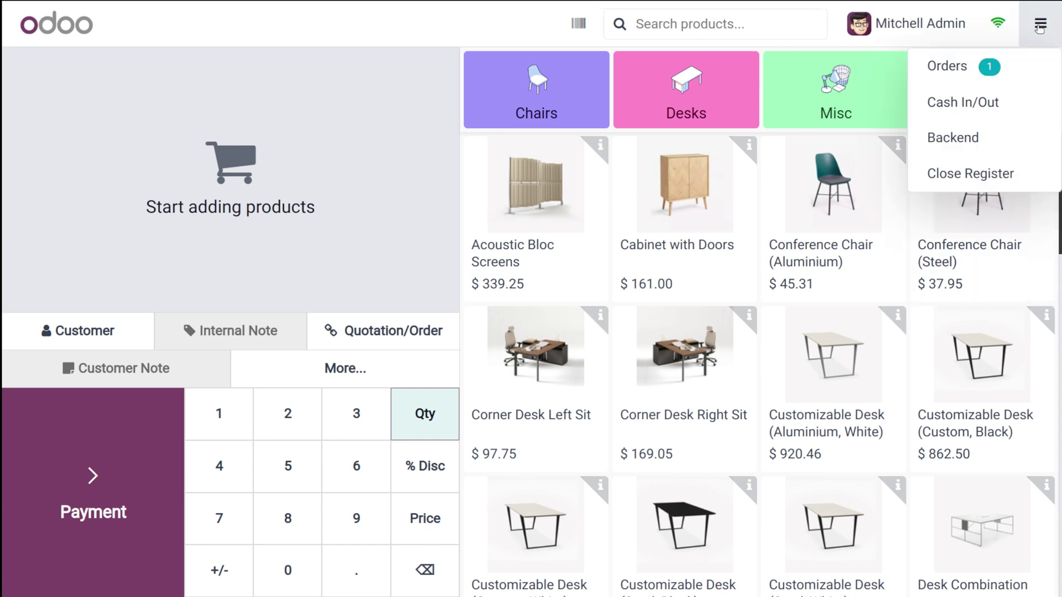
click(968, 173)
double_click(515, 208)
key(BackSpace)
text(5000)
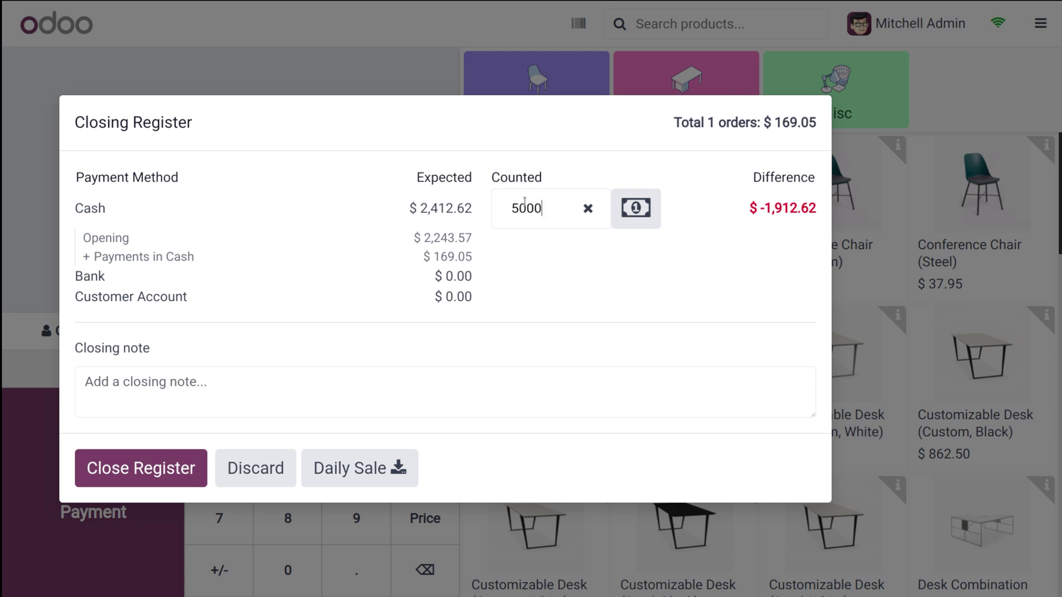
click(159, 457)
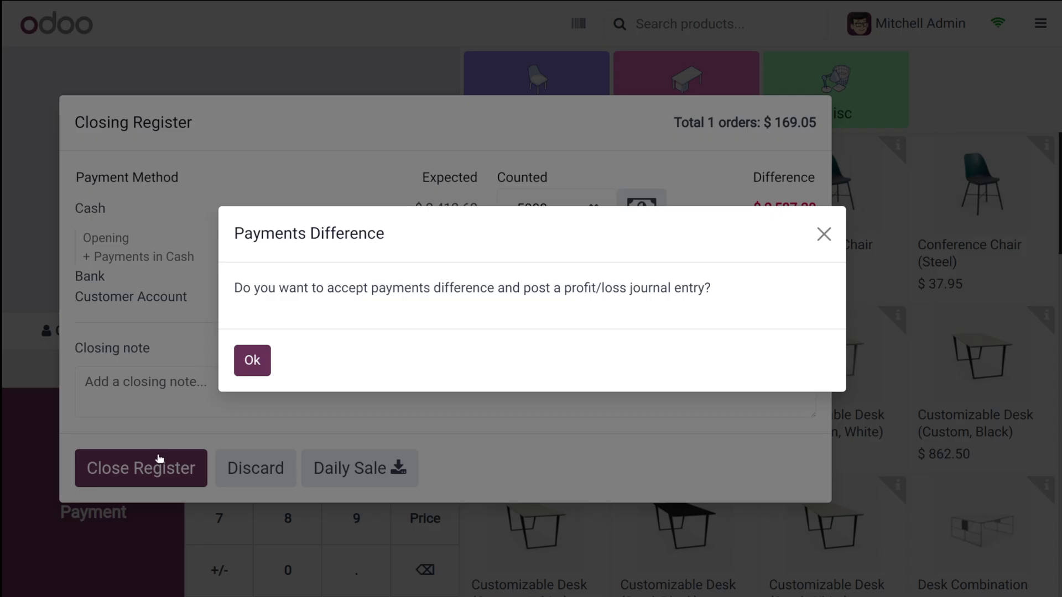
click(252, 360)
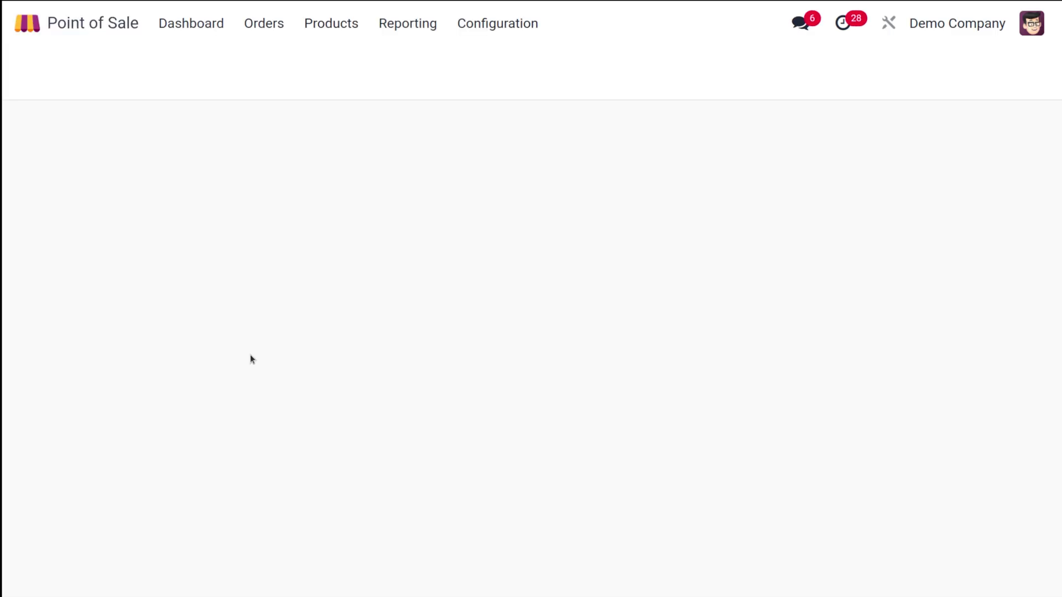
- Add NEW cash to the Shop's payment methods in the Point of Sale settings and save
click(490, 31)
click(481, 60)
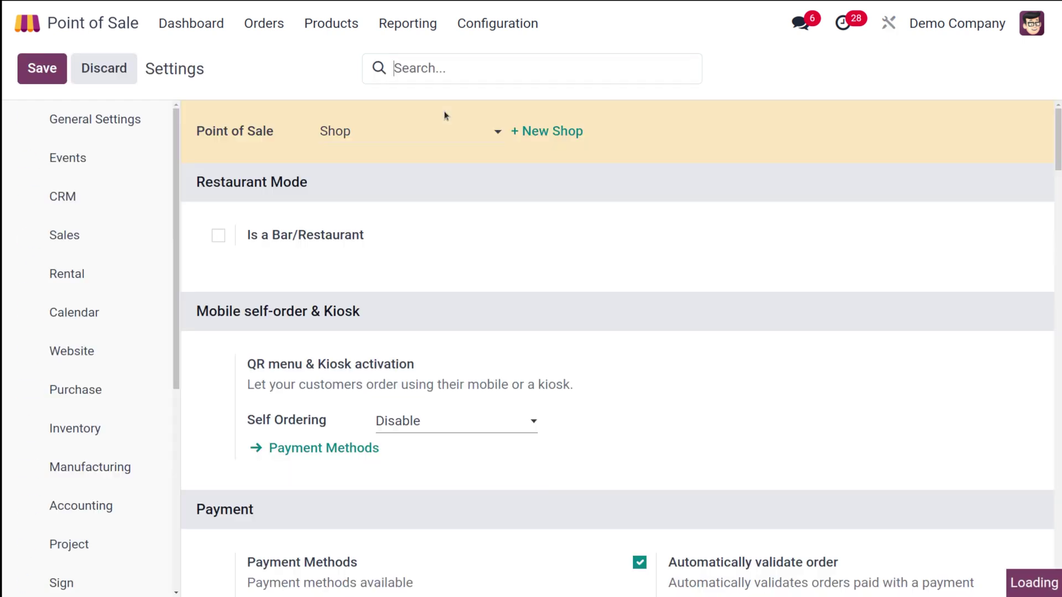
scroll(382, 423, down, 10)
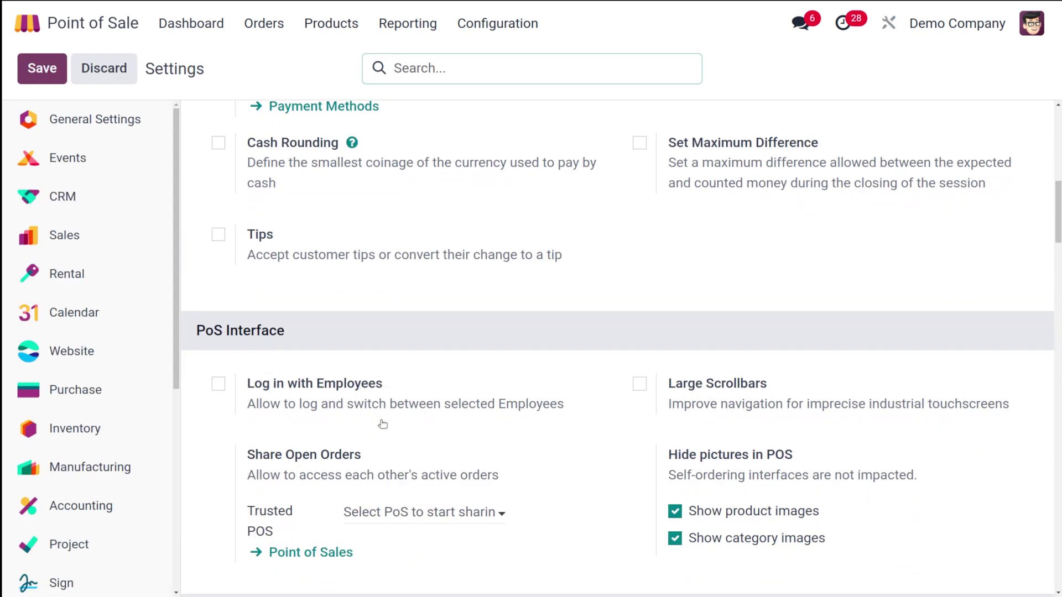
scroll(382, 423, up, 10)
scroll(381, 423, down, 8)
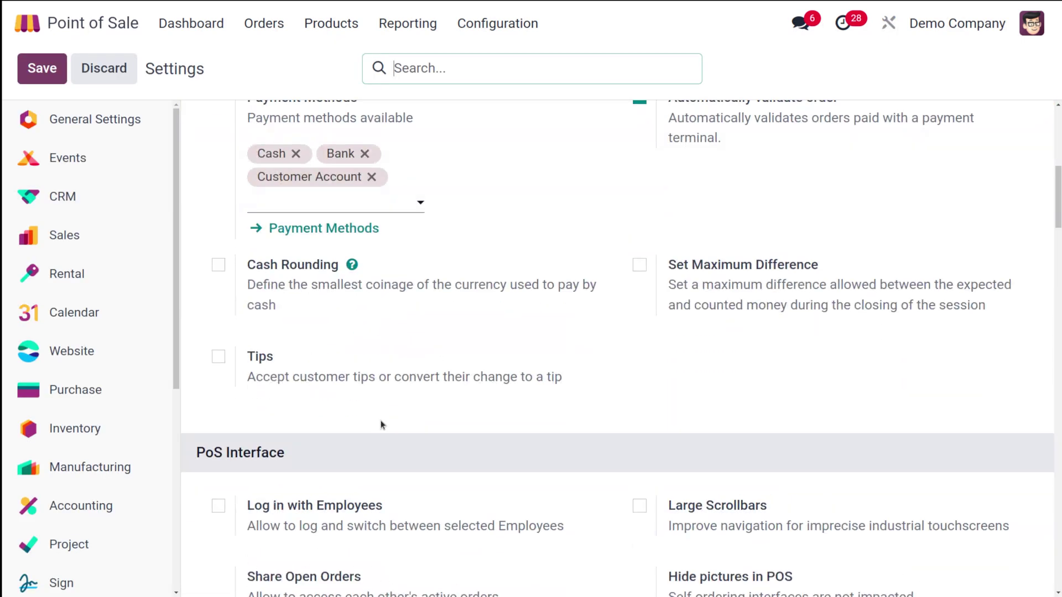
scroll(342, 221, up, 8)
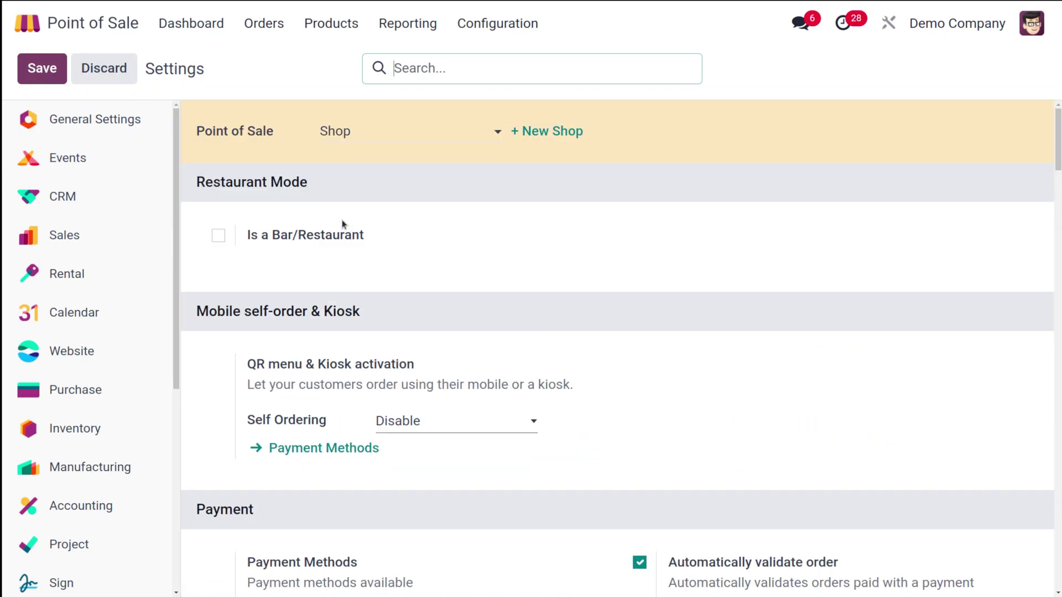
scroll(342, 223, down, 5)
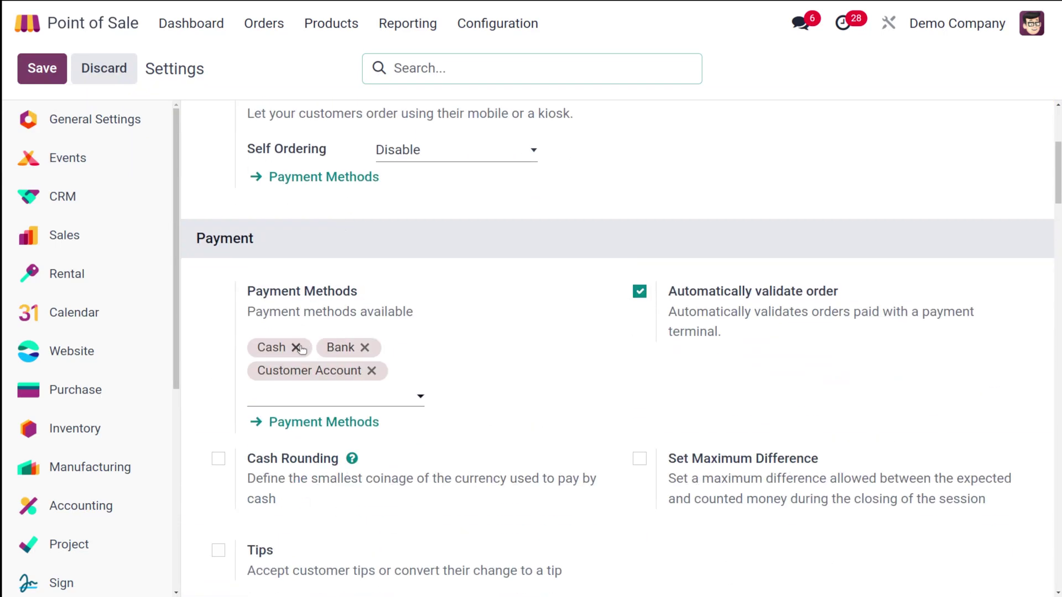
click(283, 387)
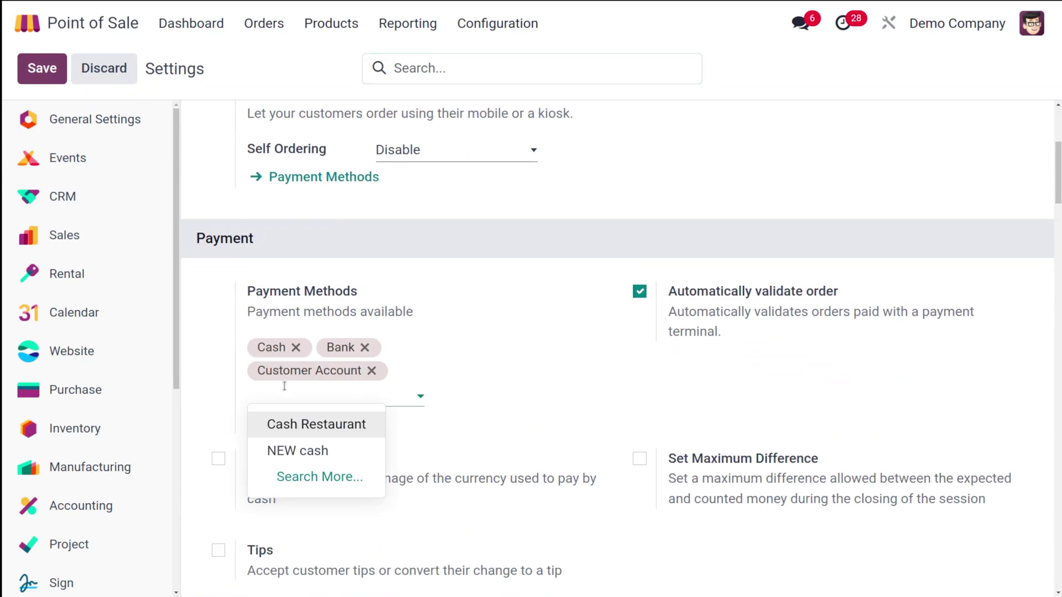
click(279, 452)
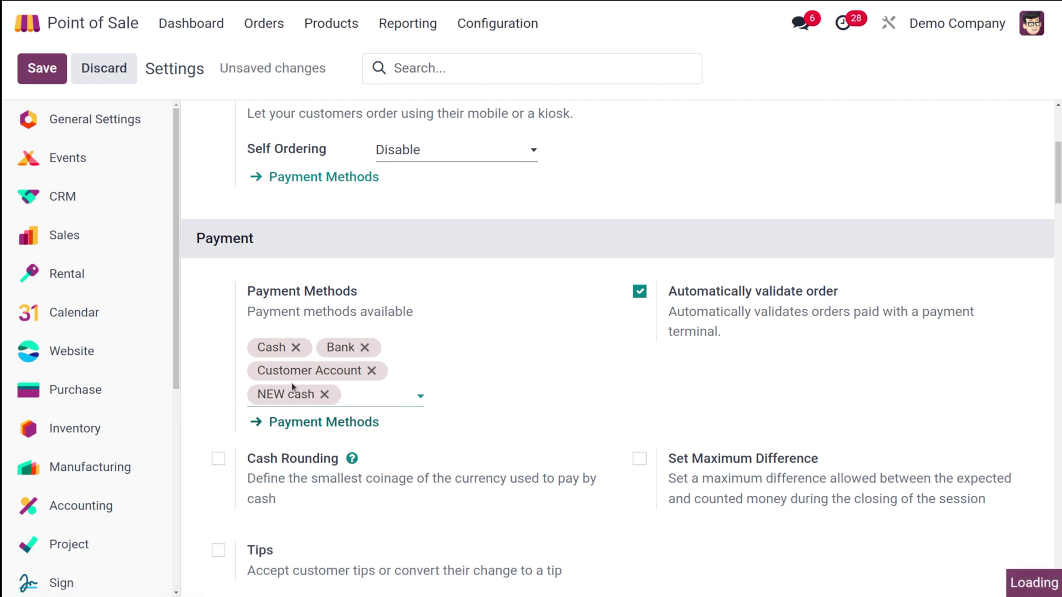
scroll(308, 288, up, 5)
click(21, 68)
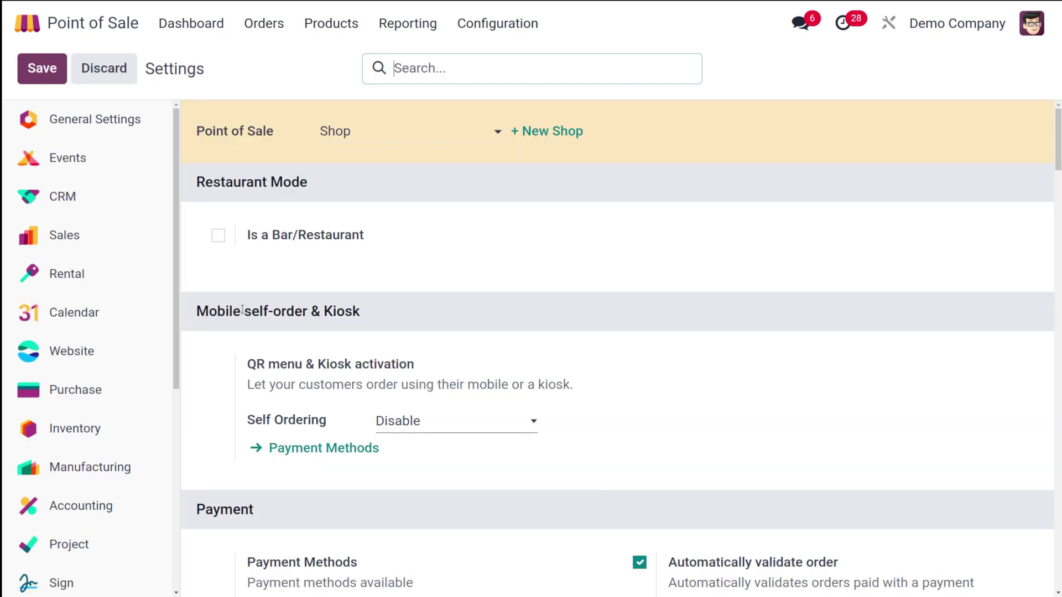
- Open a Shop register session with 1,000 as the opening cash
click(191, 26)
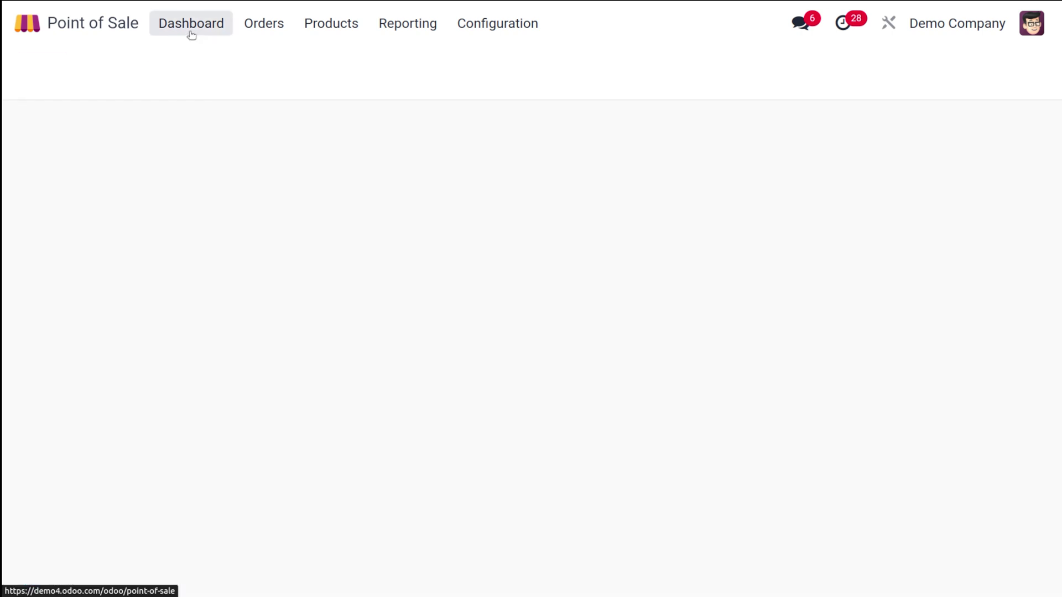
click(112, 224)
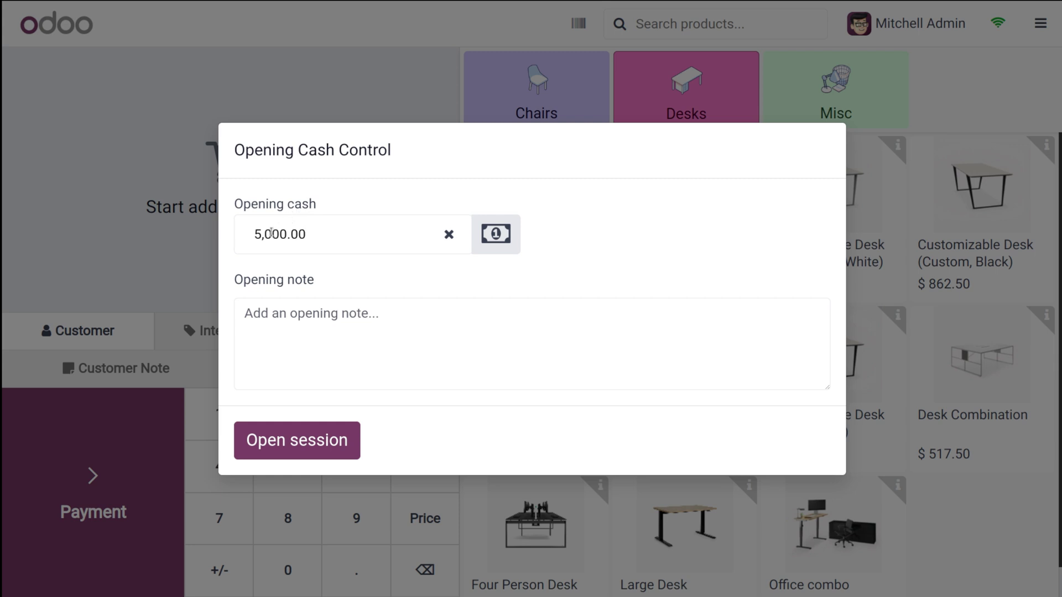
key(BackSpace)
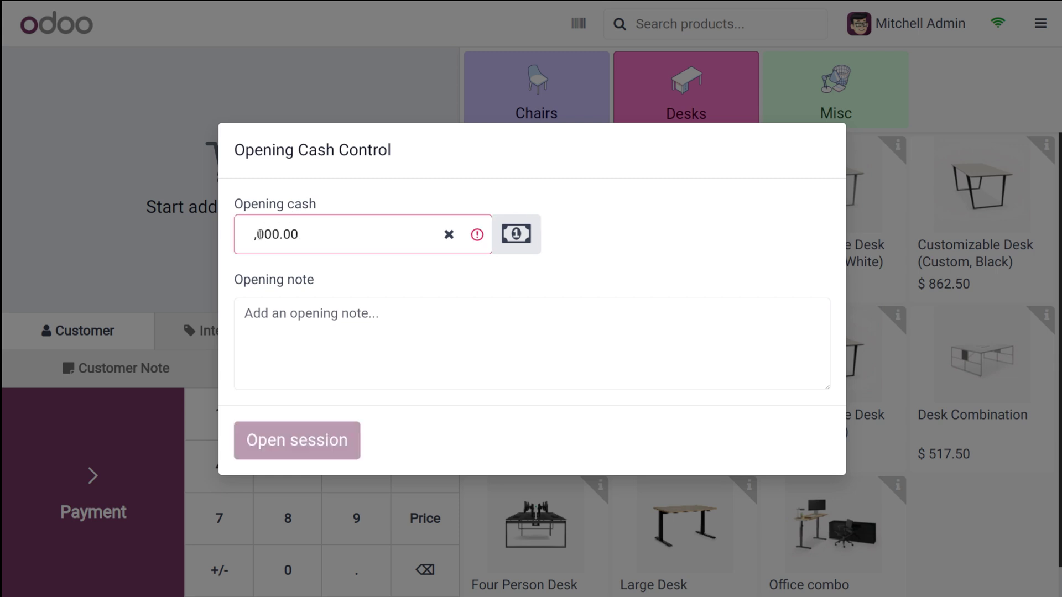
text(1)
click(264, 458)
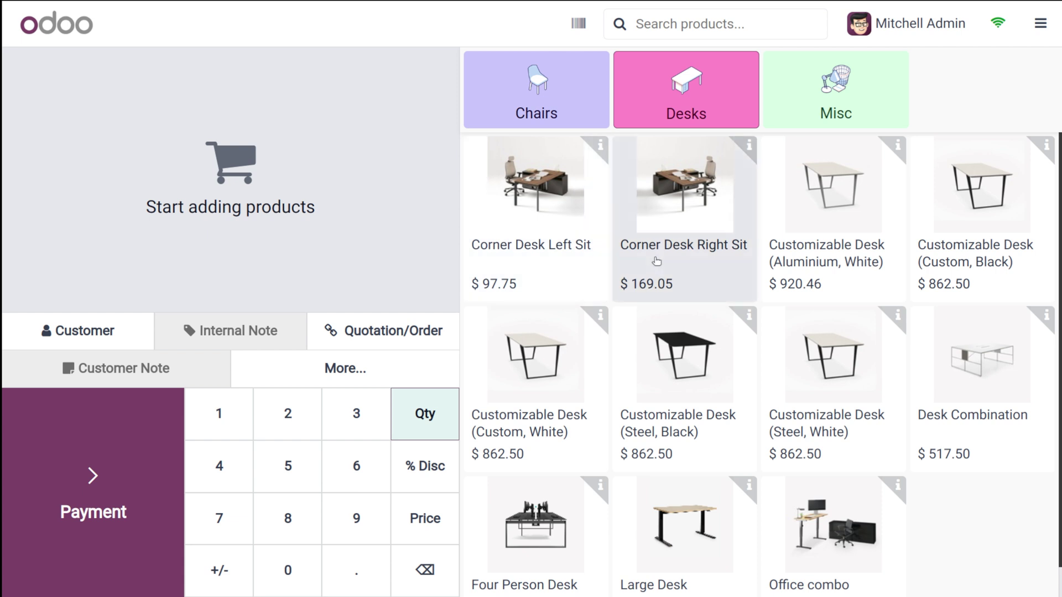
- Sell a Corner Desk Right Sit to a customer, paid with NEW cash, then start a new order
click(675, 252)
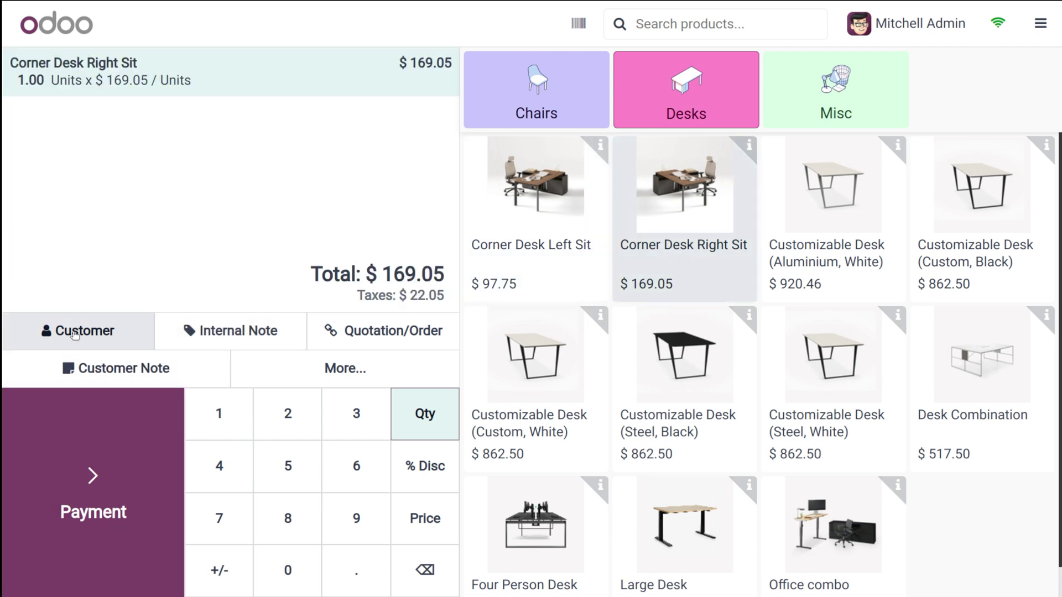
click(74, 335)
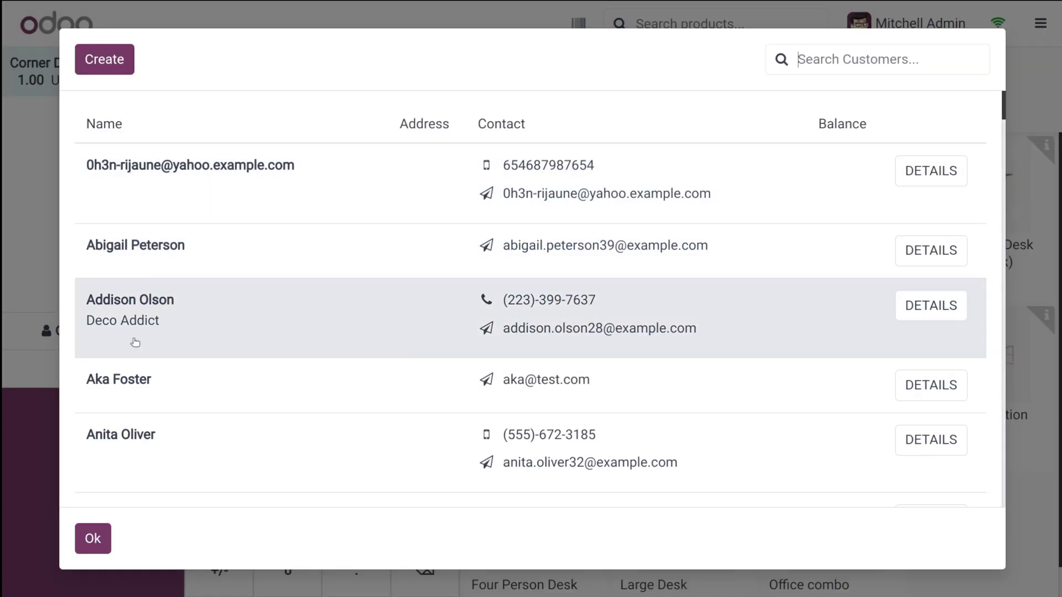
click(135, 339)
click(70, 465)
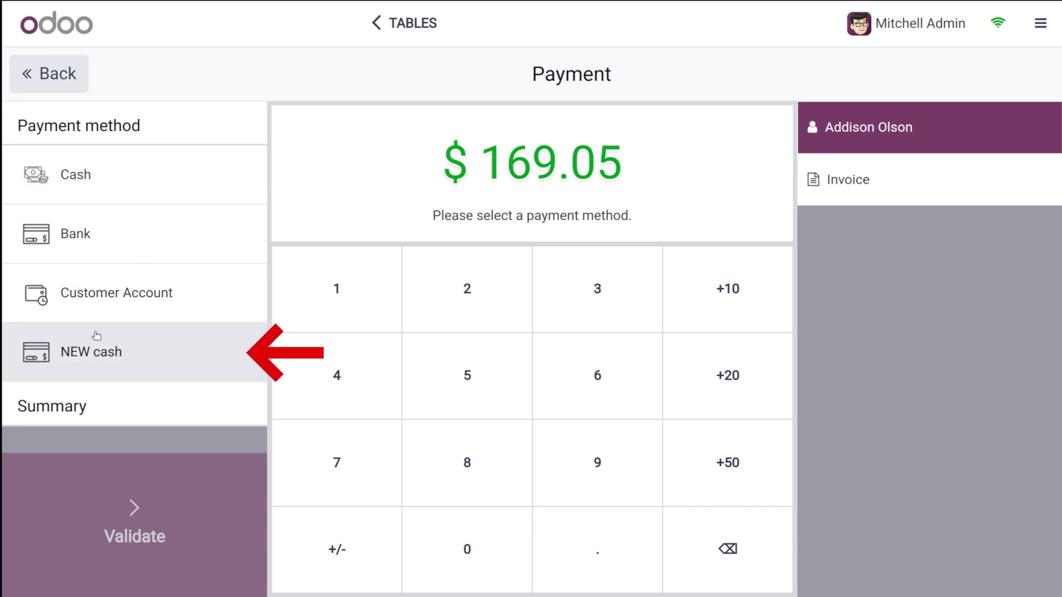
click(131, 363)
click(164, 549)
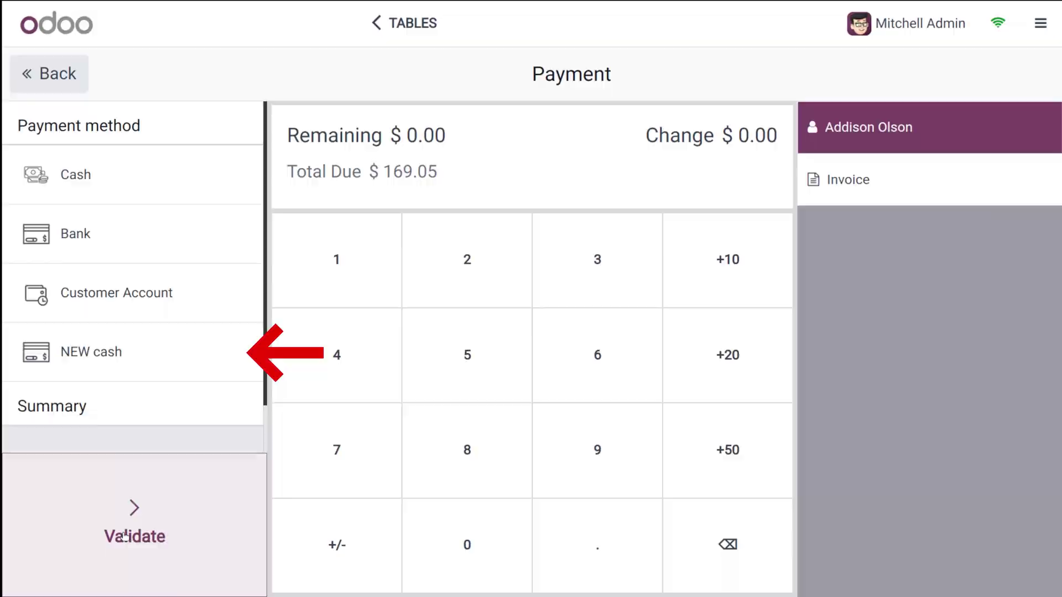
click(366, 566)
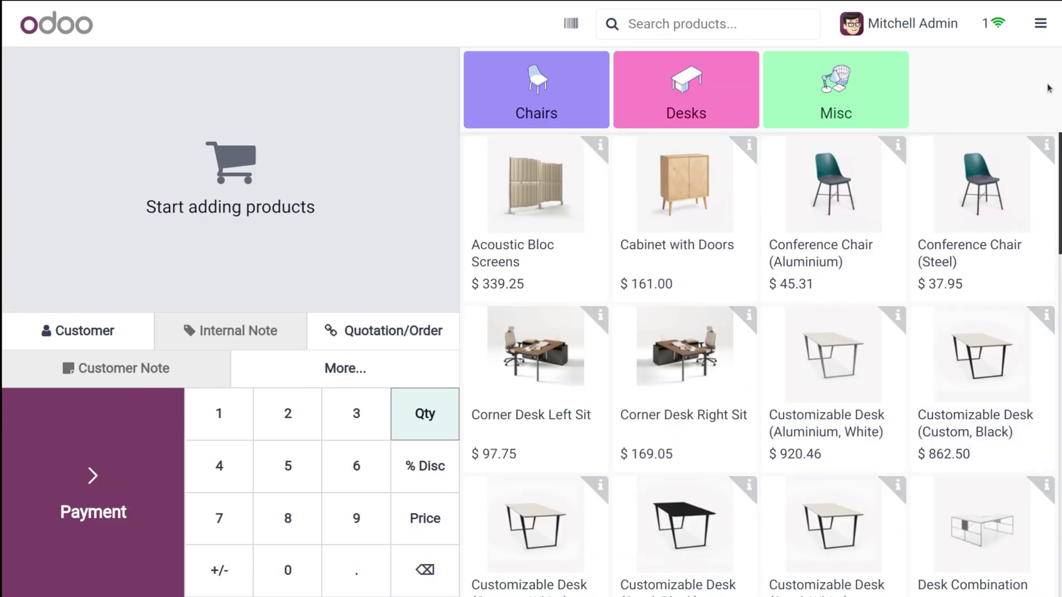
- Close the Shop register with 200 counted cash and accept the payment difference
click(1032, 20)
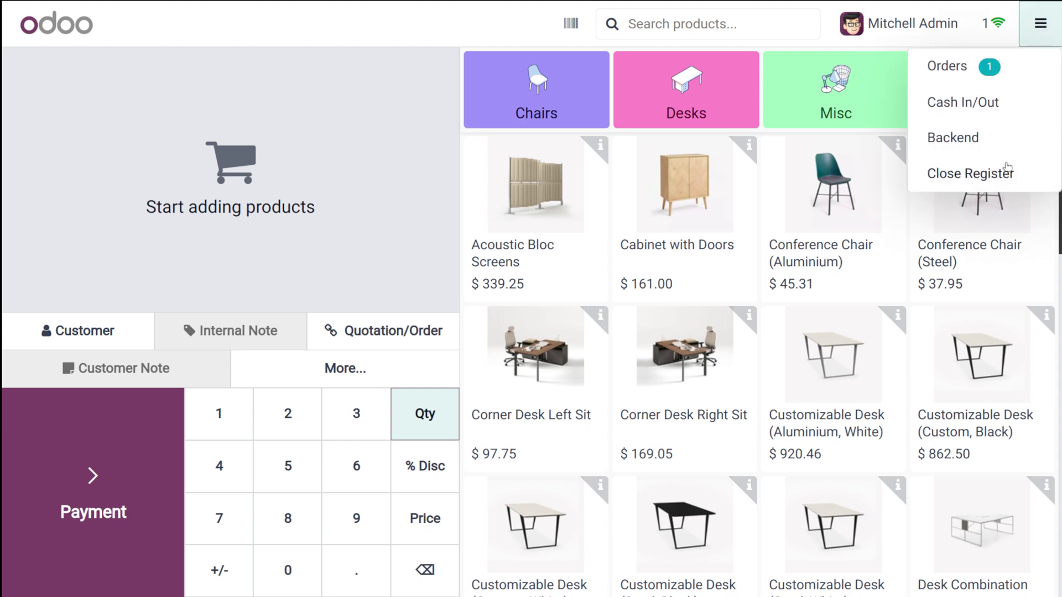
click(1004, 172)
click(597, 189)
key(BackSpace)
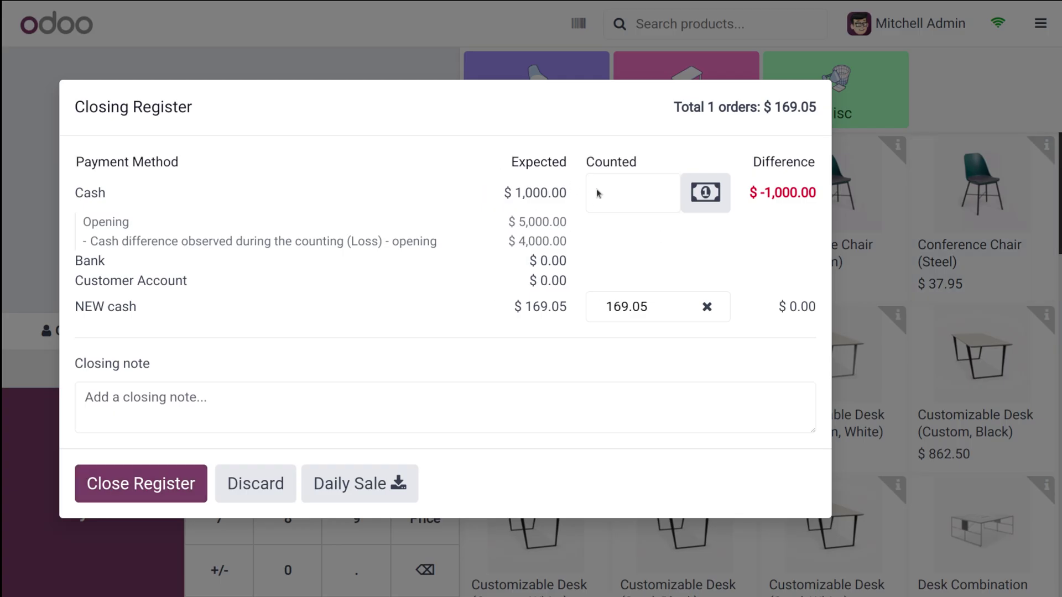
text(200)
click(182, 479)
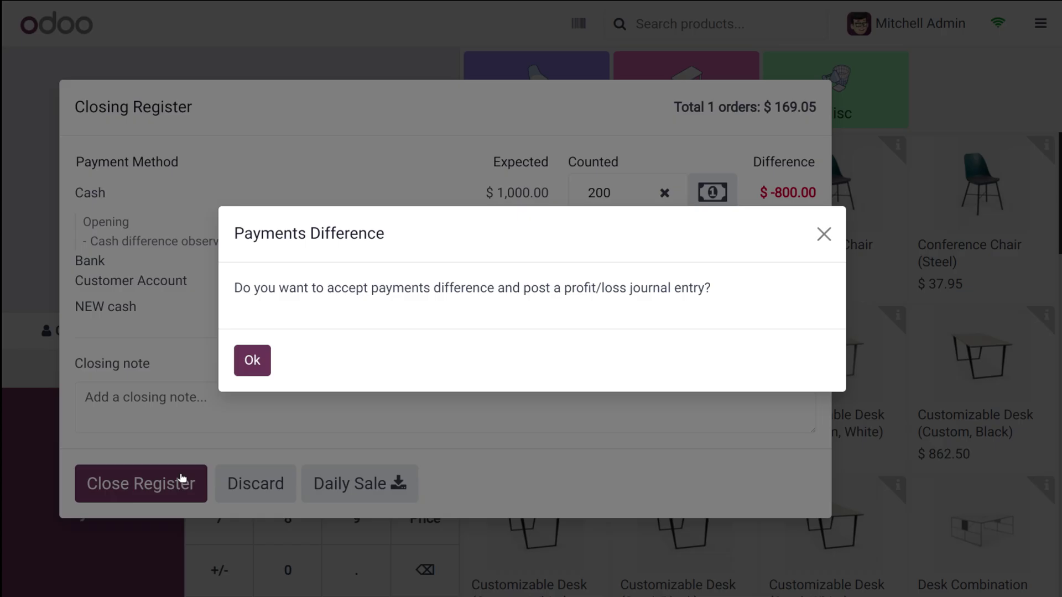
click(262, 361)
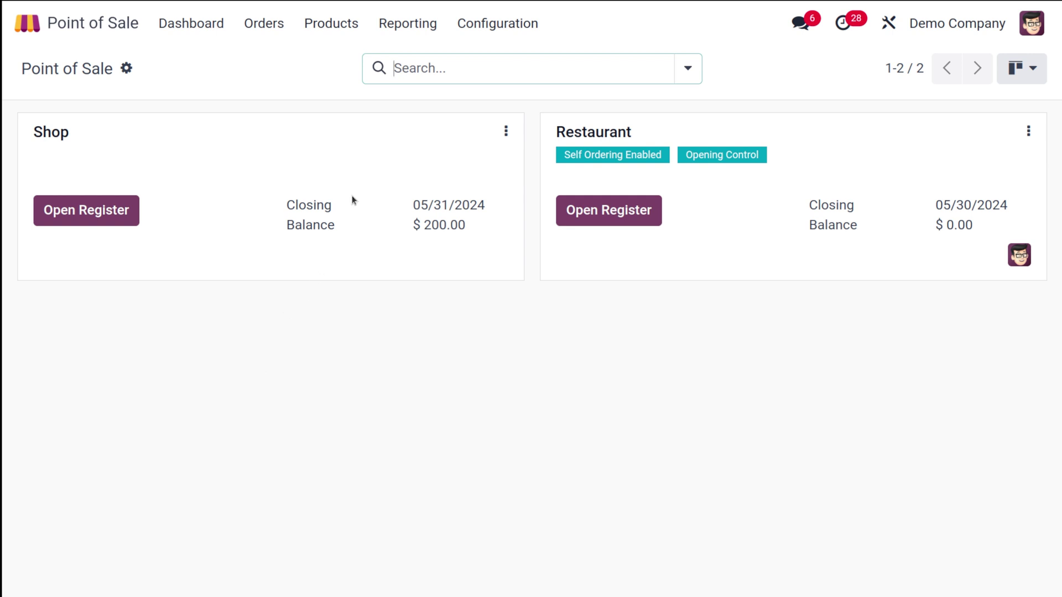
click(498, 23)
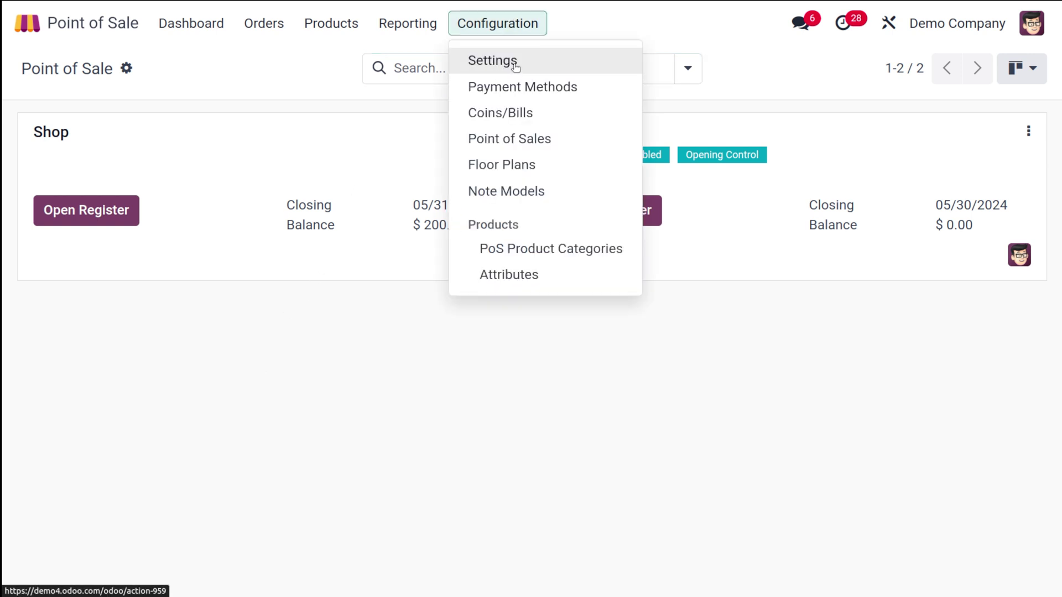
- In the Point of Sale settings, turn the PayTM payment terminal on and back off
click(515, 66)
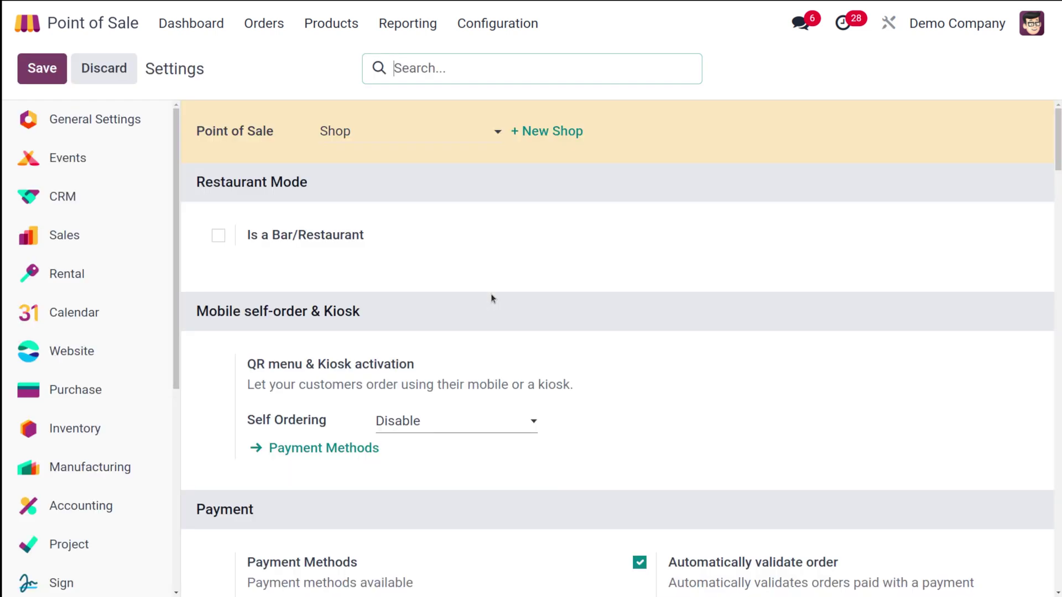
scroll(490, 296, down, 7)
scroll(397, 594, down, 2)
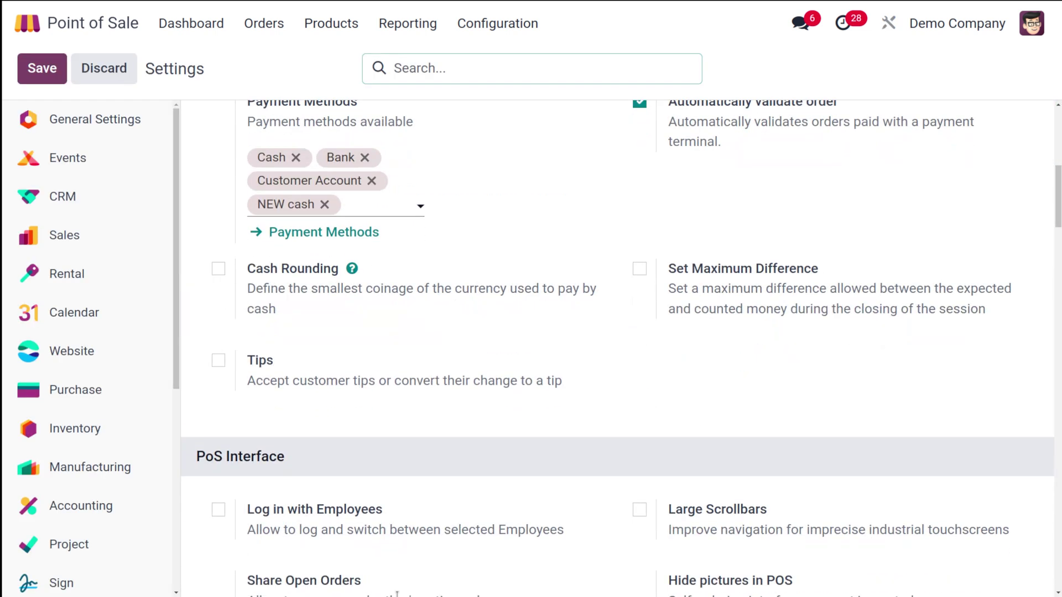
scroll(398, 594, down, 20)
scroll(397, 592, down, 12)
scroll(397, 592, up, 4)
scroll(397, 592, down, 1)
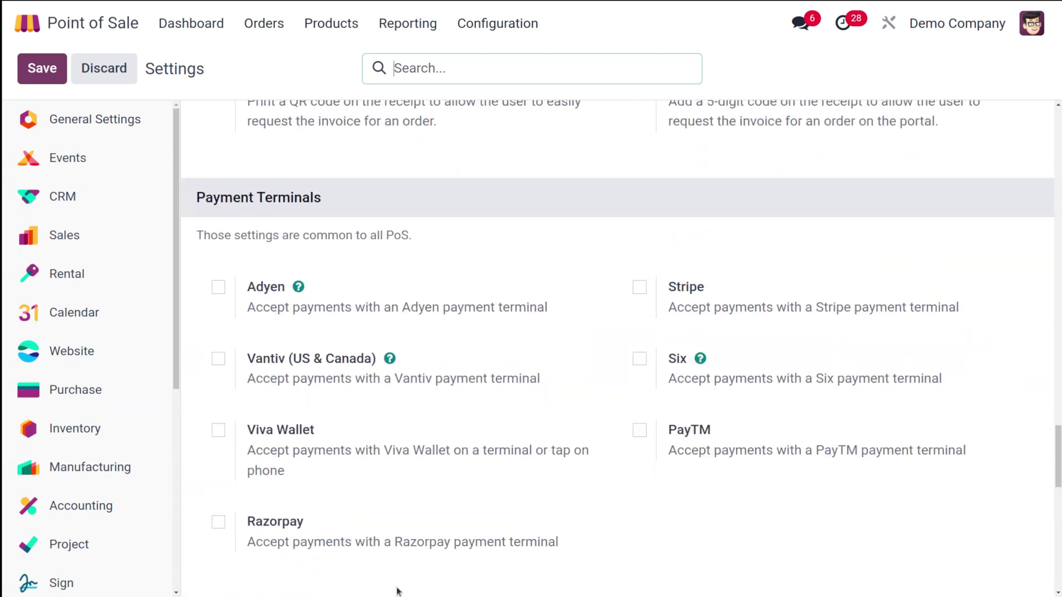
scroll(403, 570, down, 1)
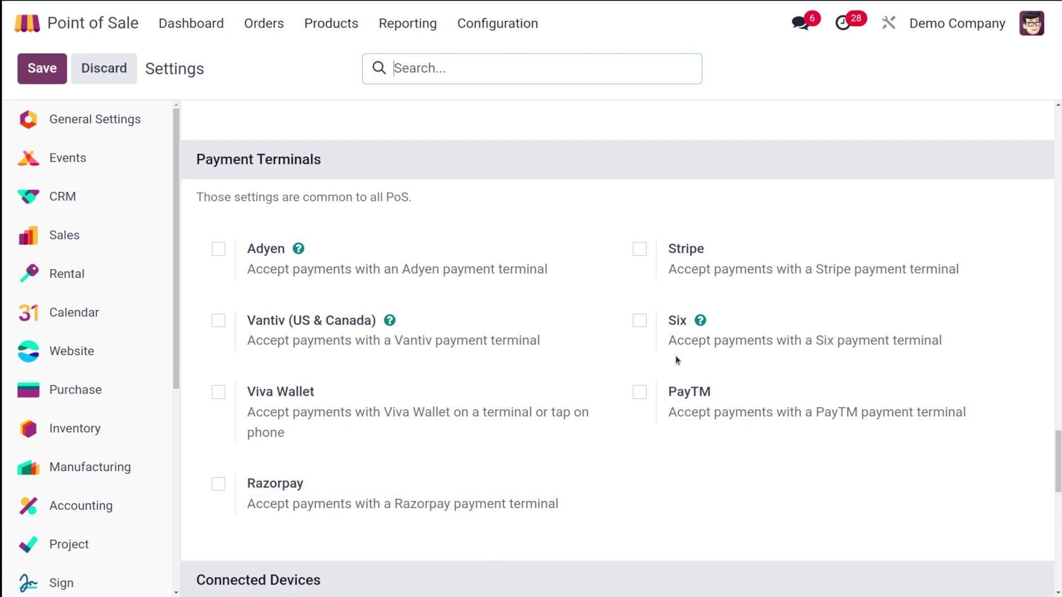
mouse_move(581, 275)
click(638, 393)
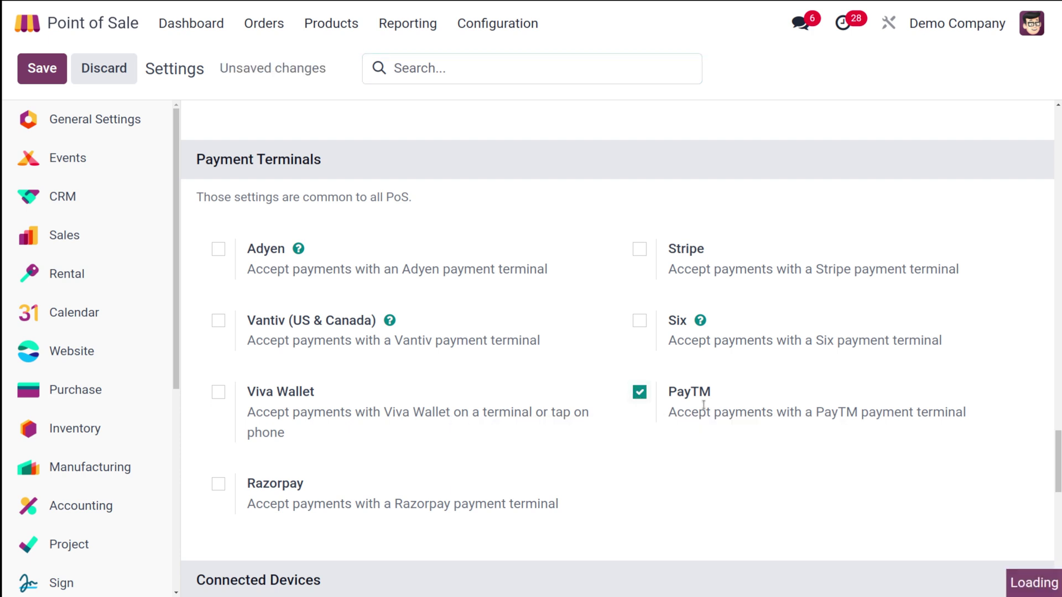
mouse_move(641, 393)
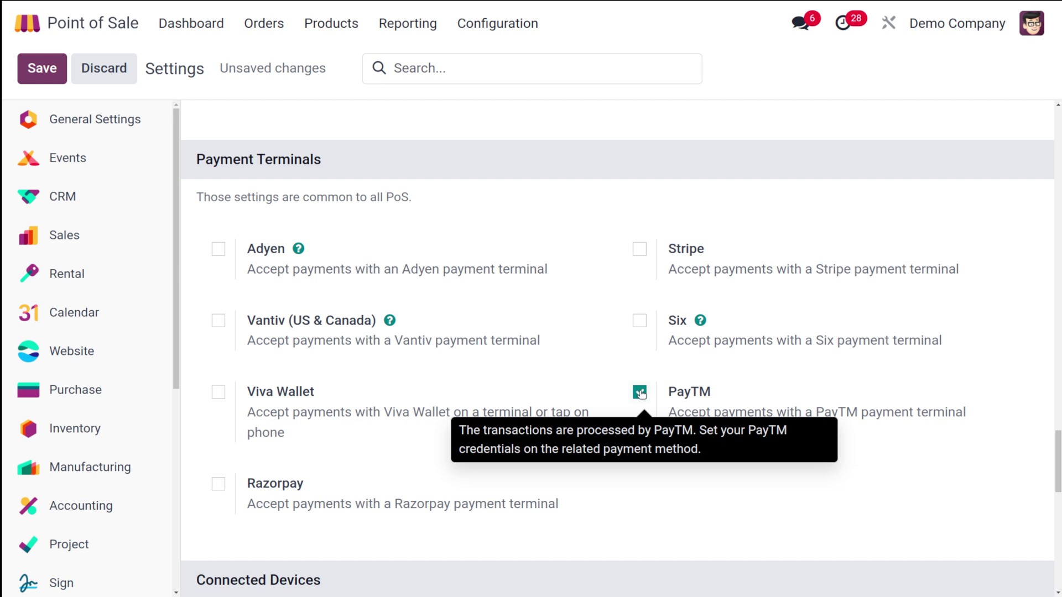
click(640, 392)
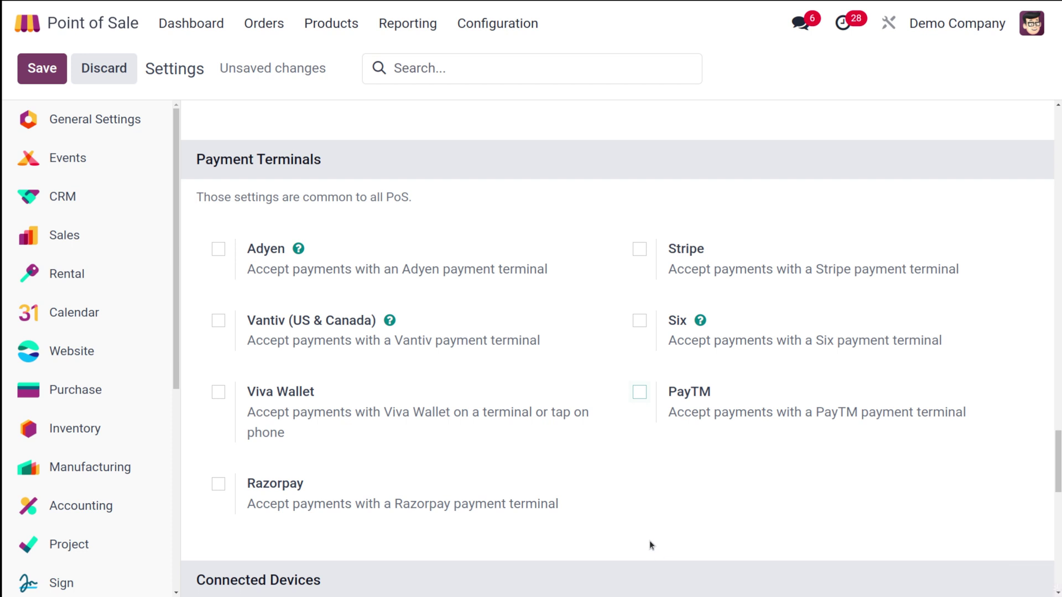
- Enable the Vantiv (US & Canada) payment terminal and save the settings
click(218, 250)
click(218, 250)
click(218, 321)
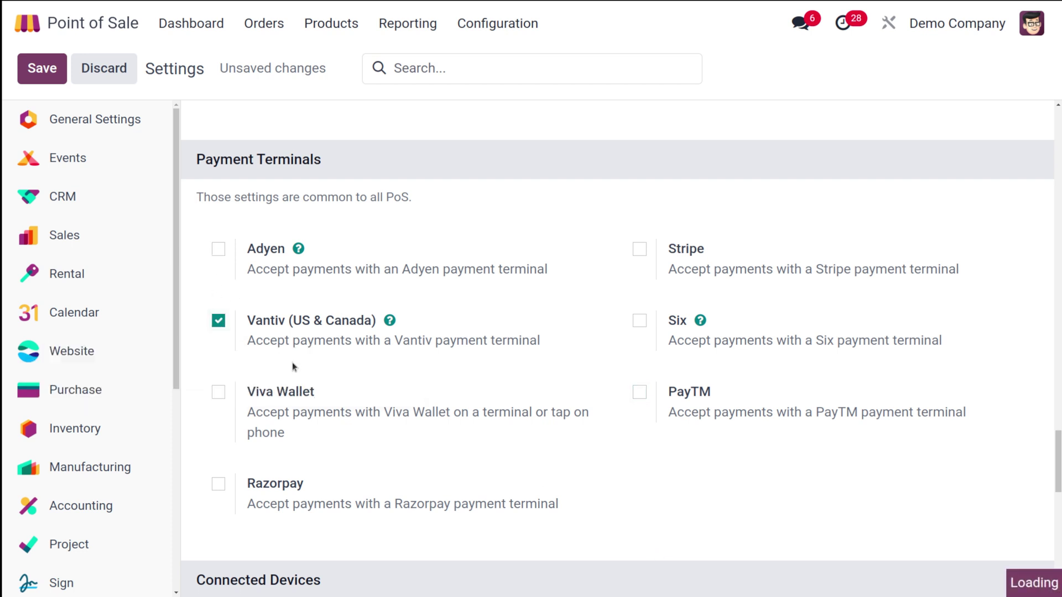
click(41, 75)
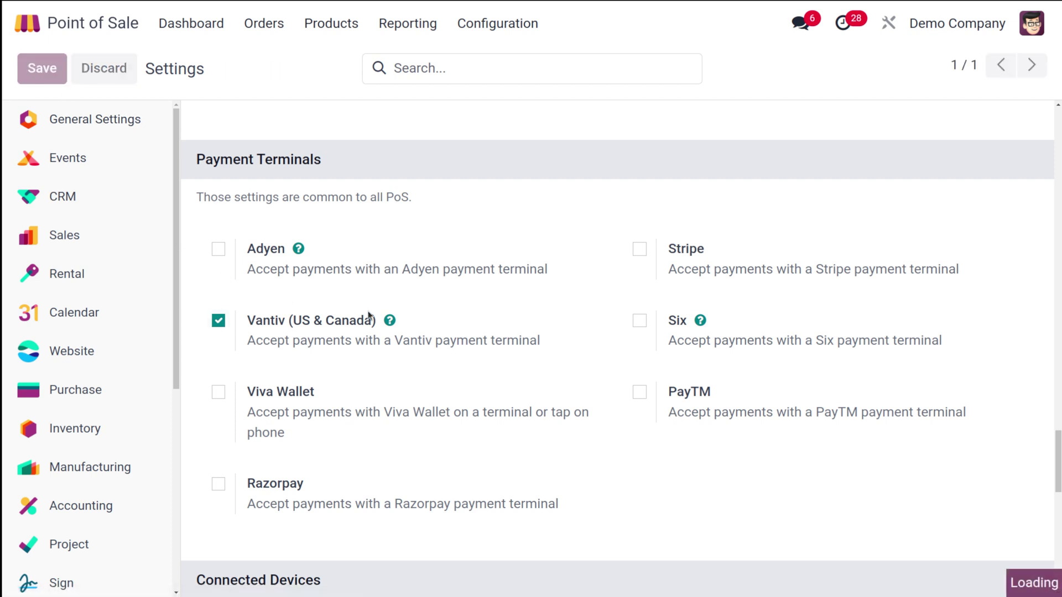
mouse_move(368, 315)
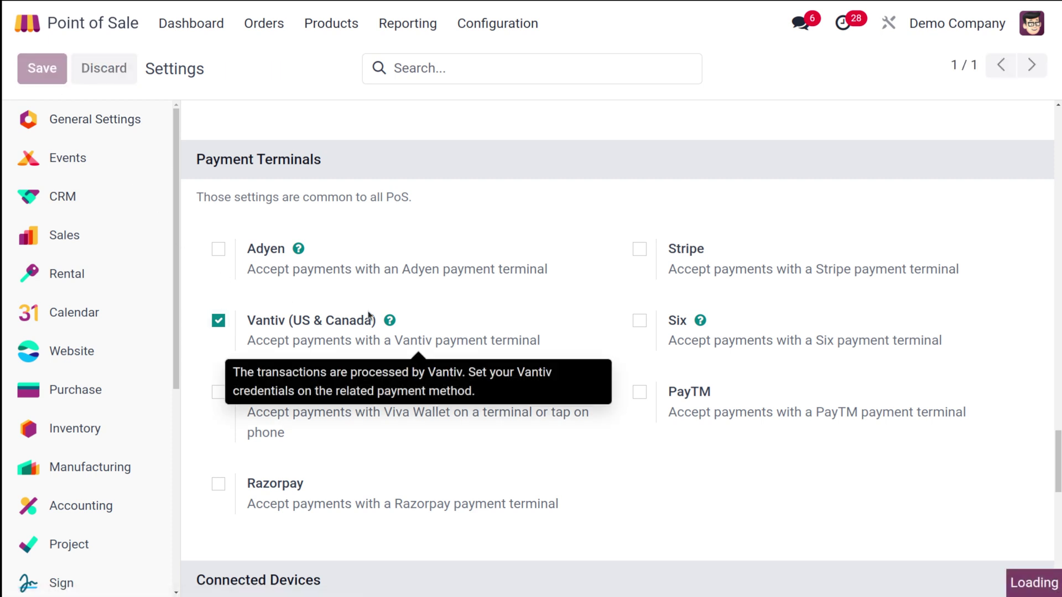
- Open the Vantiv Demo record from Vantiv Accounts in the Point of Sale Payment Terminals settings
click(483, 31)
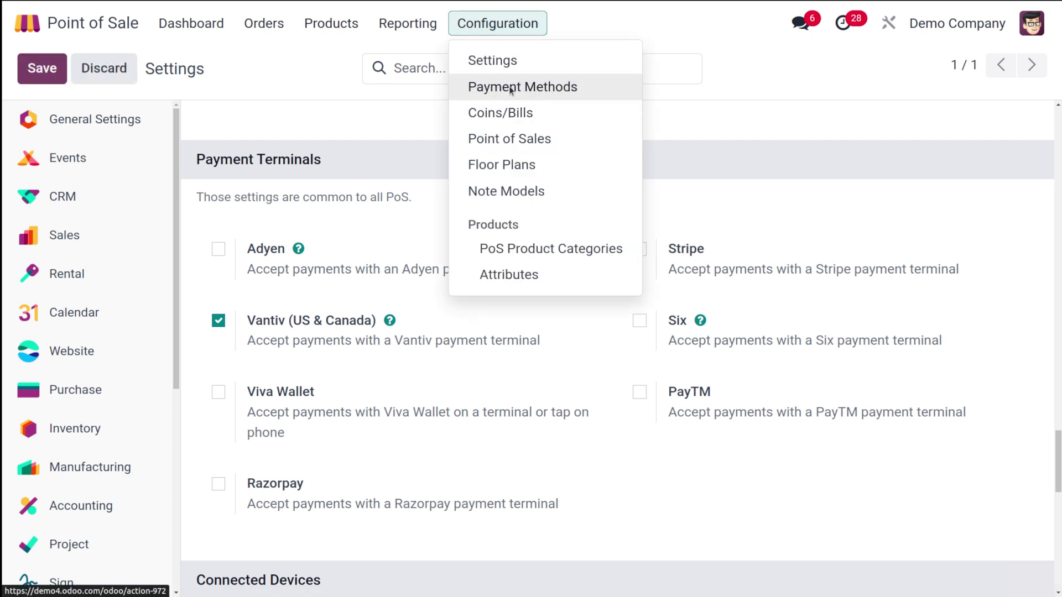
click(511, 88)
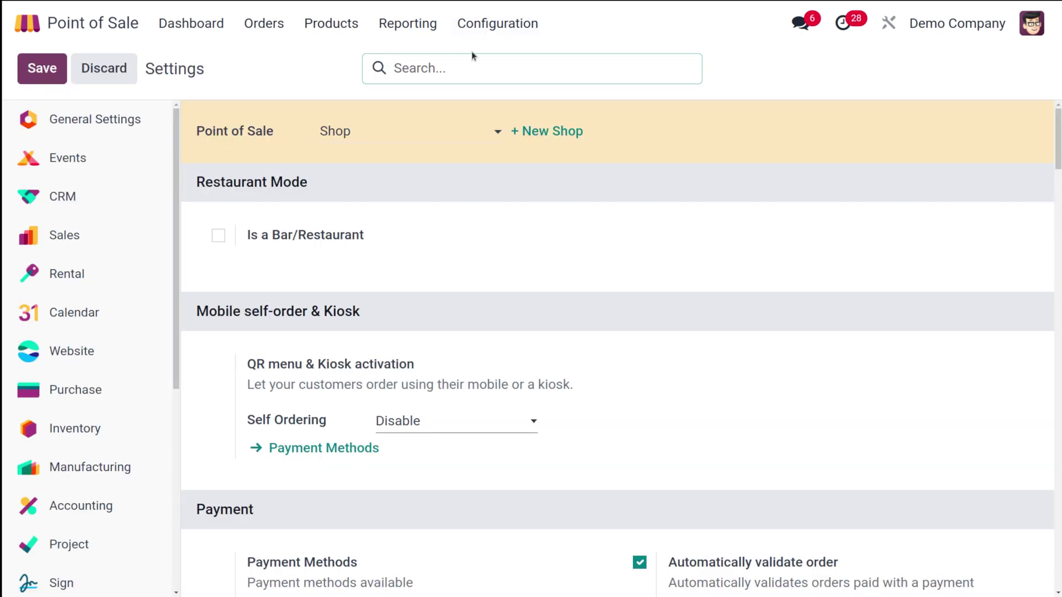
scroll(415, 549, down, 20)
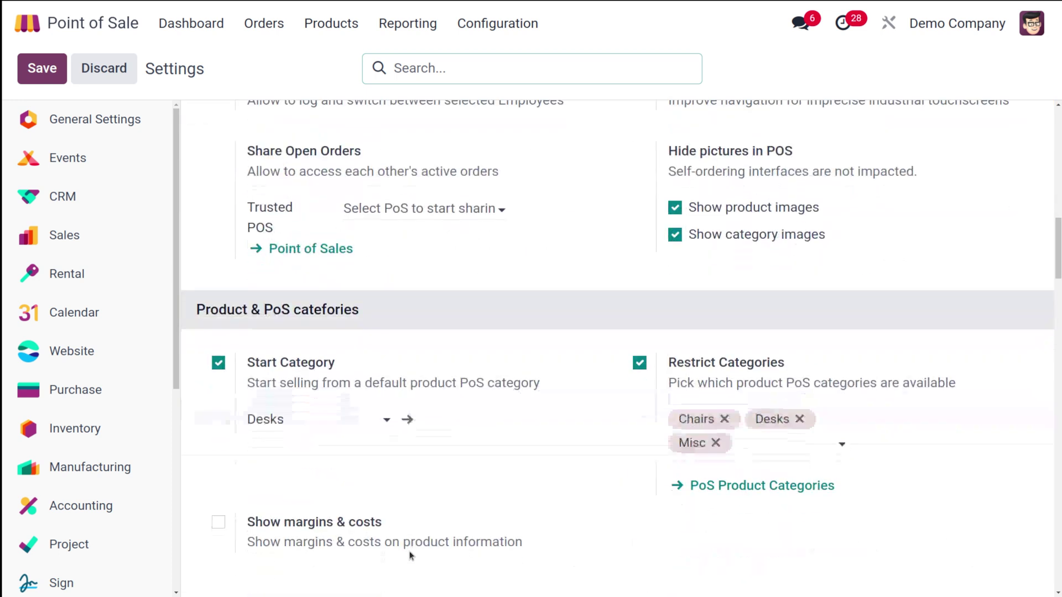
scroll(411, 555, down, 20)
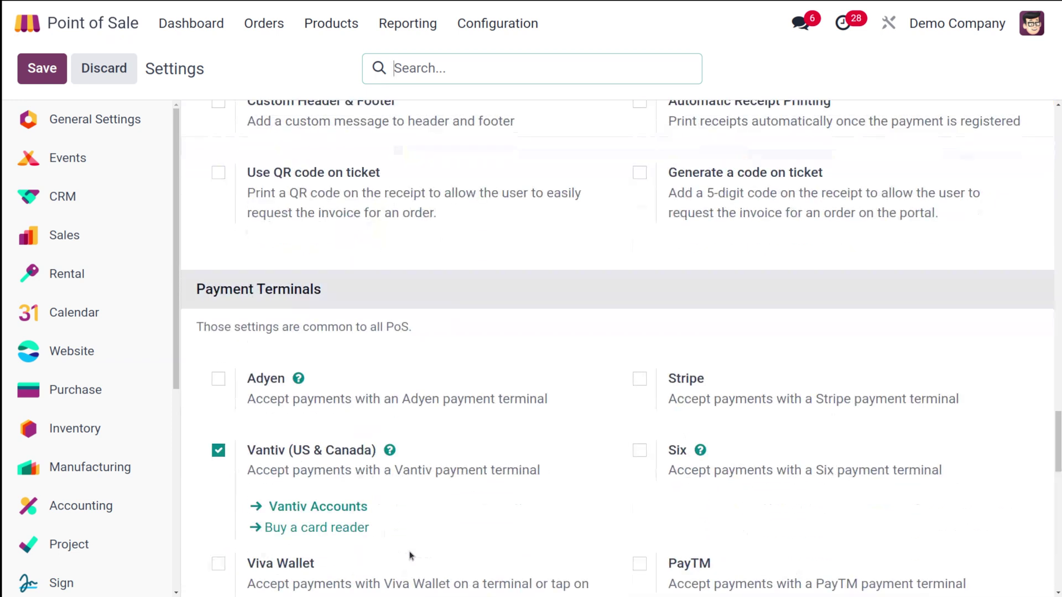
scroll(411, 556, up, 5)
scroll(410, 555, up, 3)
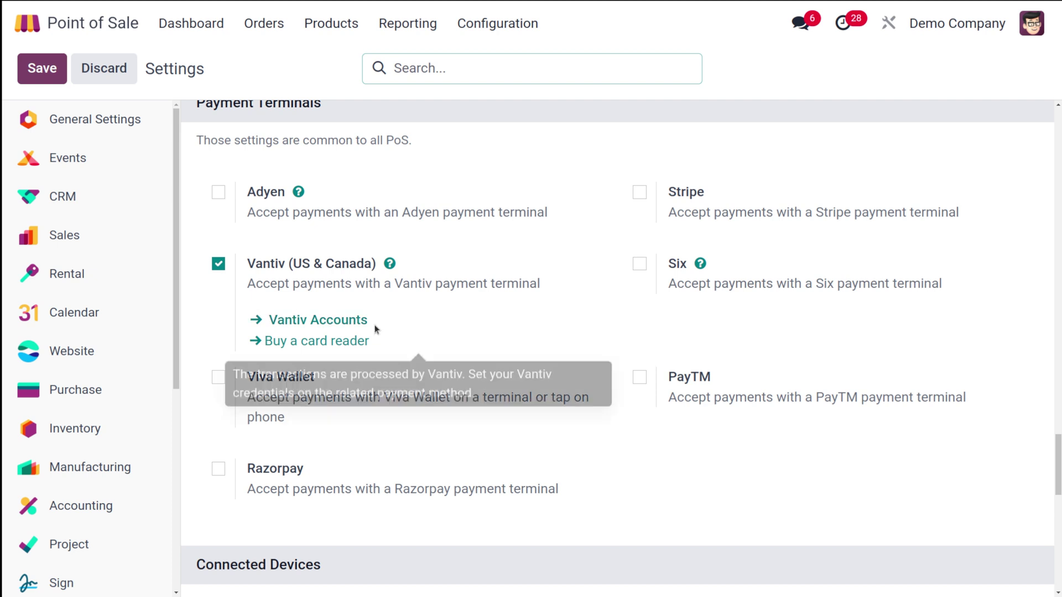
click(305, 322)
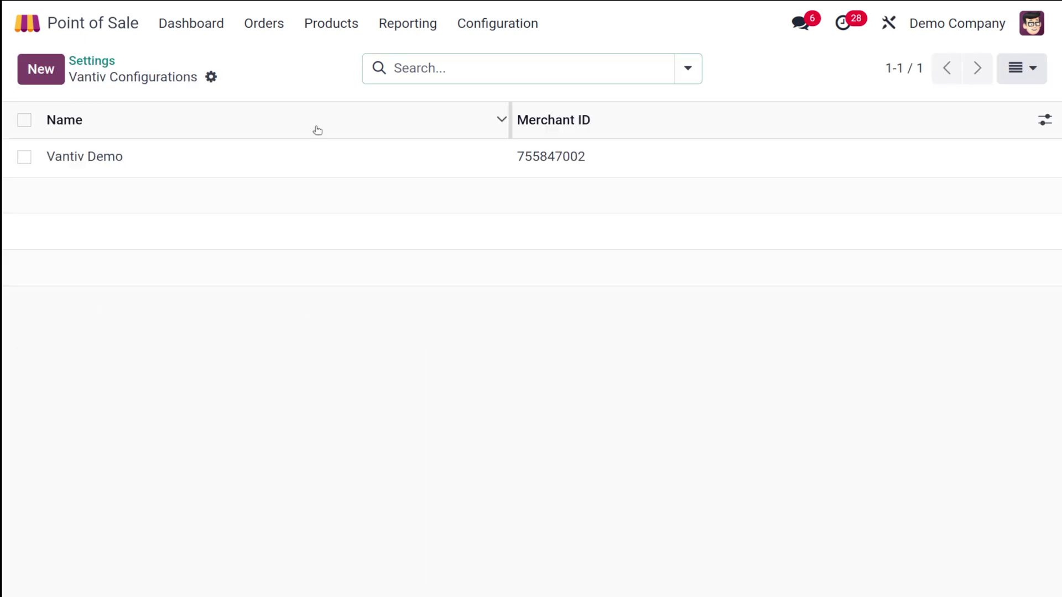
click(186, 157)
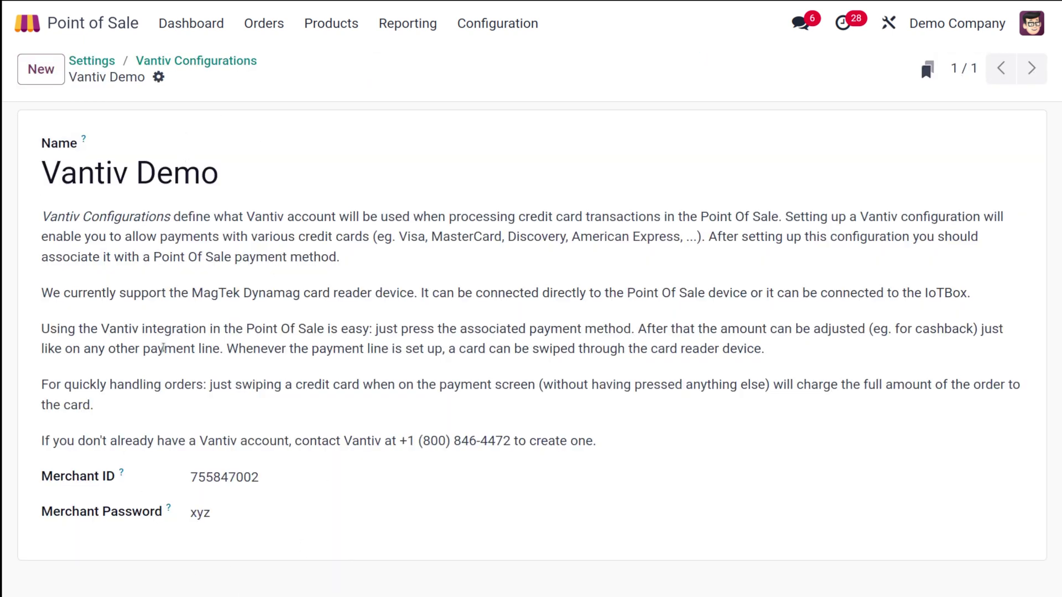
- Set the NEW cash payment method to Terminal integration with Vantiv
click(485, 22)
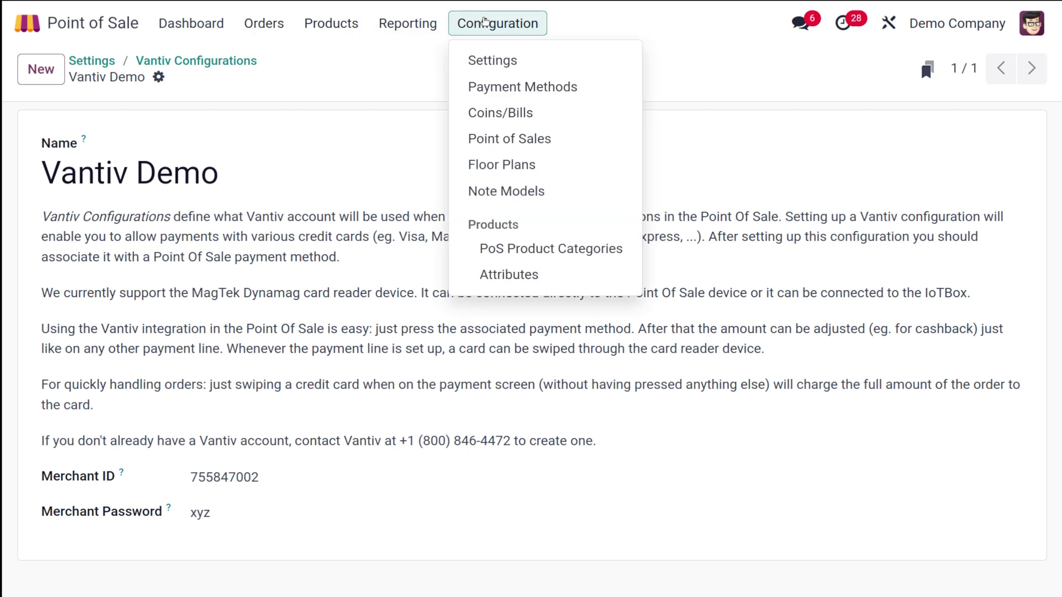
click(479, 87)
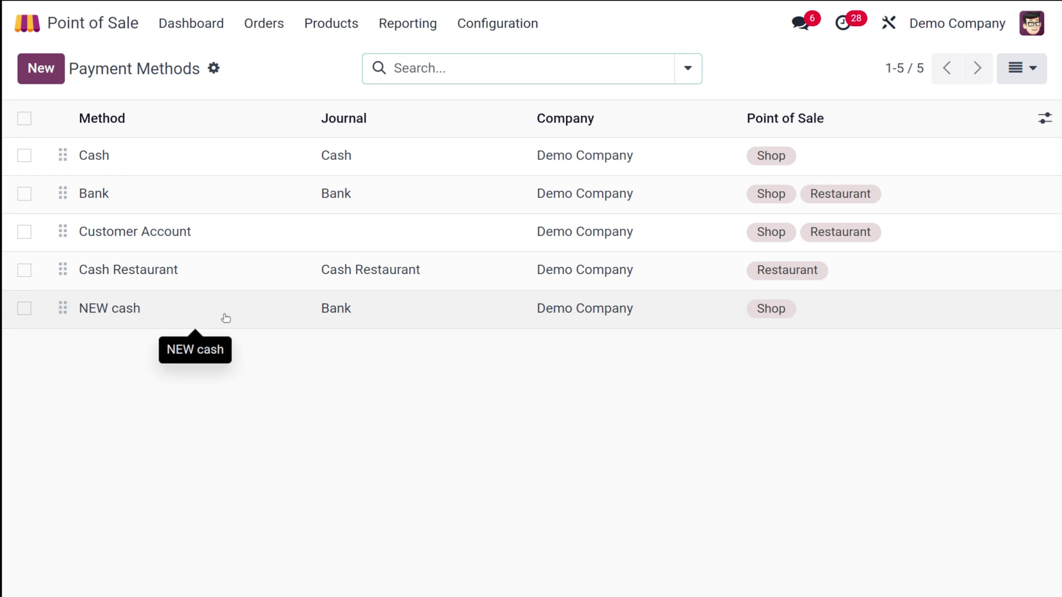
click(225, 317)
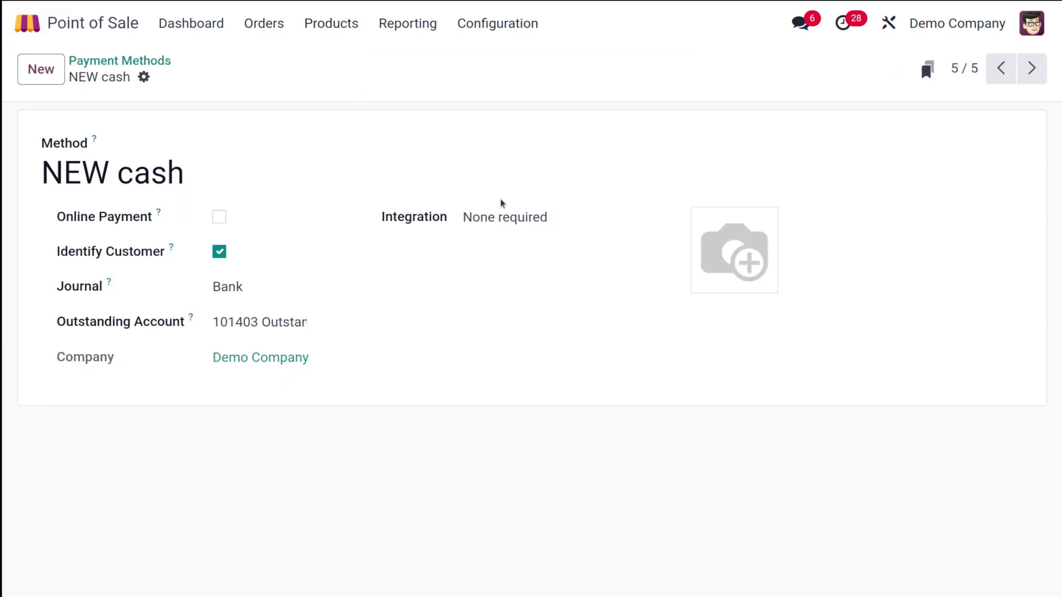
click(538, 216)
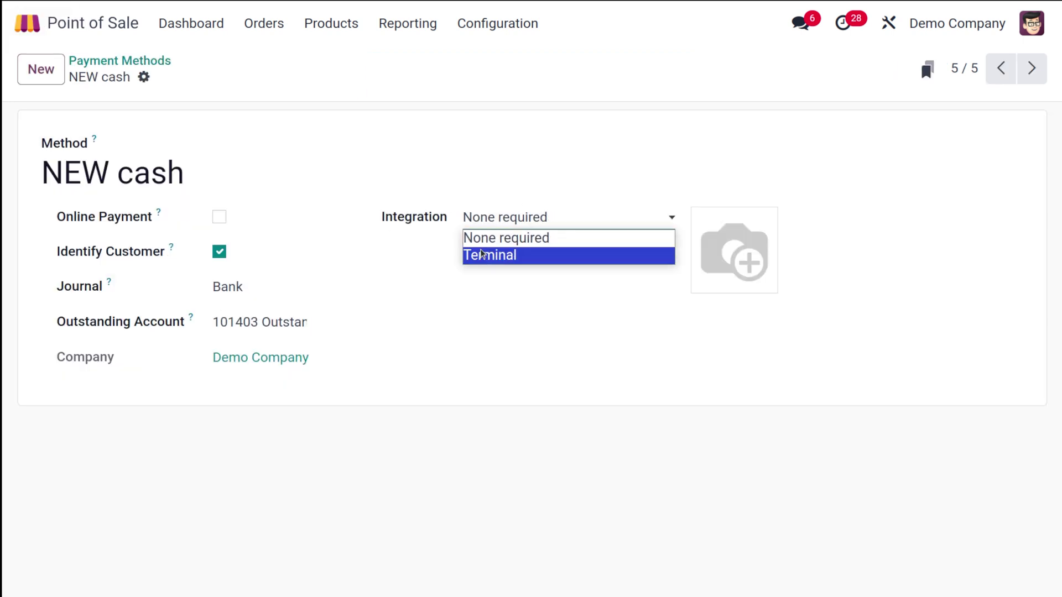
click(491, 258)
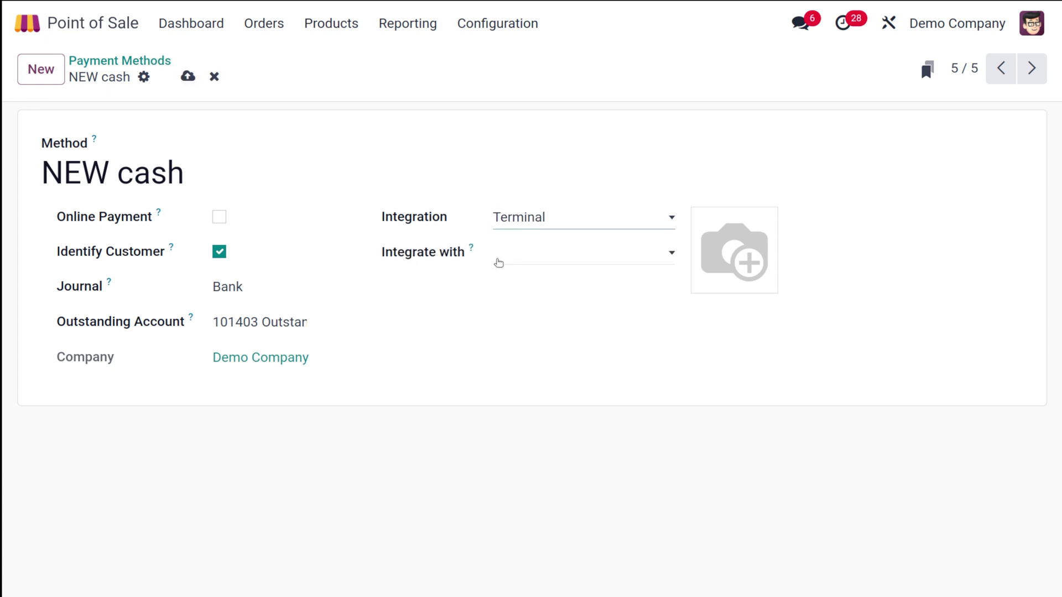
click(513, 258)
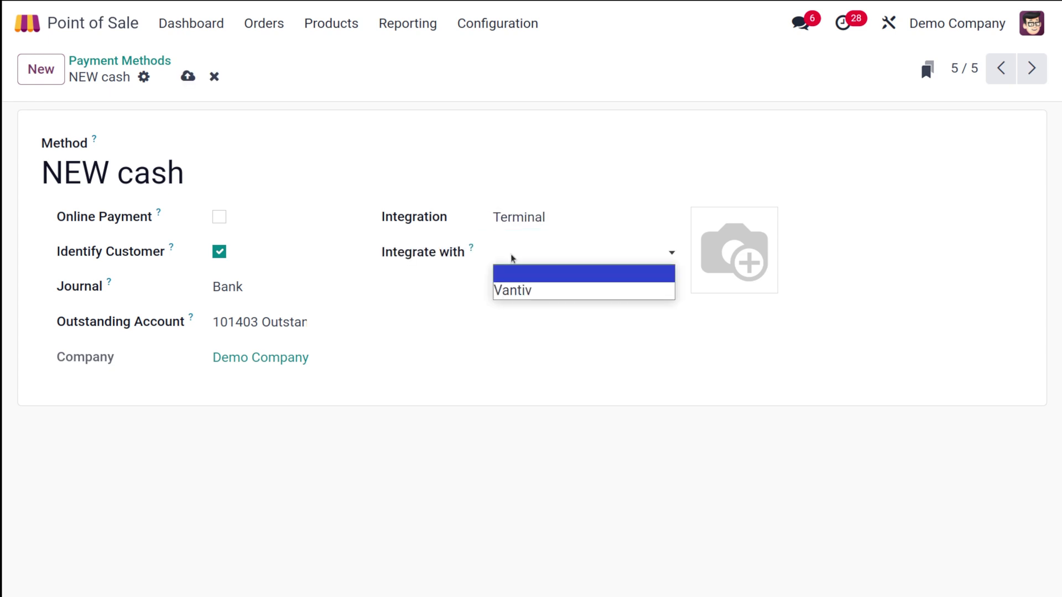
click(545, 299)
- Choose Vantiv Demo credentials for NEW cash, save it, and return to the dashboard
click(552, 291)
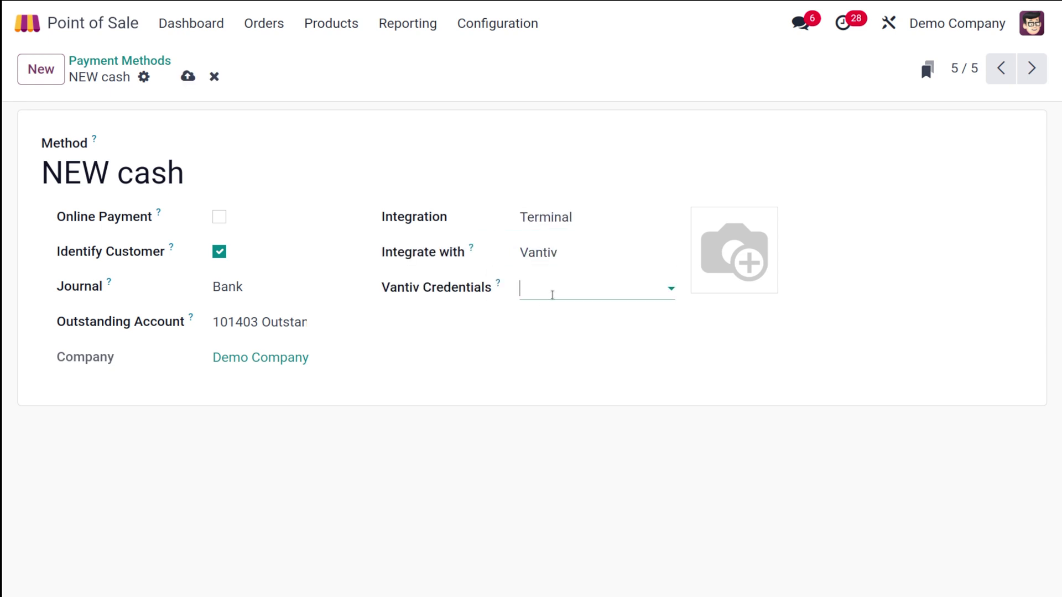
click(551, 321)
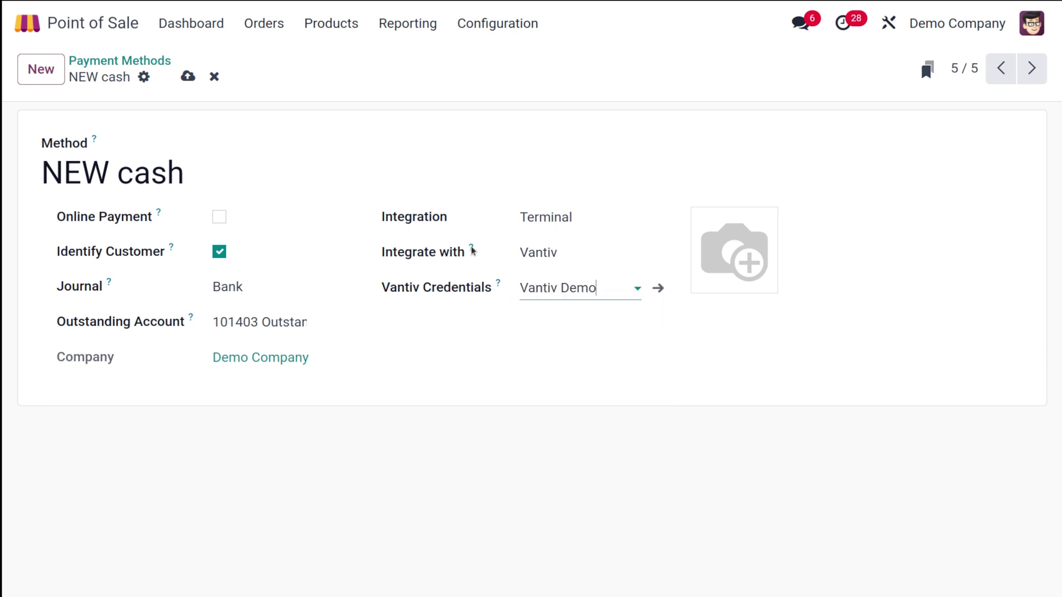
click(187, 76)
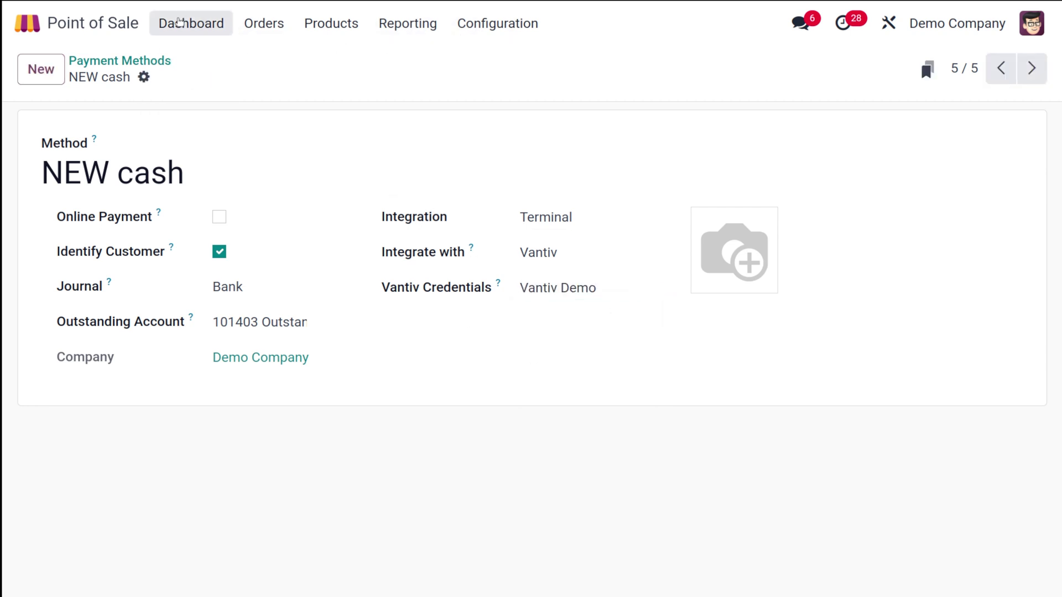
click(179, 25)
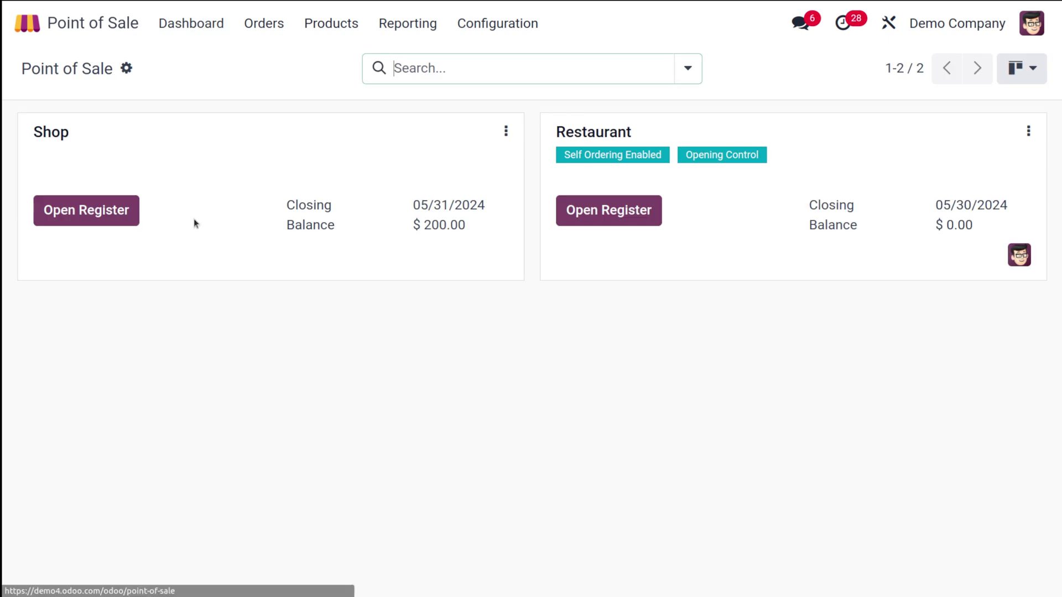
- Open a Shop register session with 200.00 opening cash
click(88, 210)
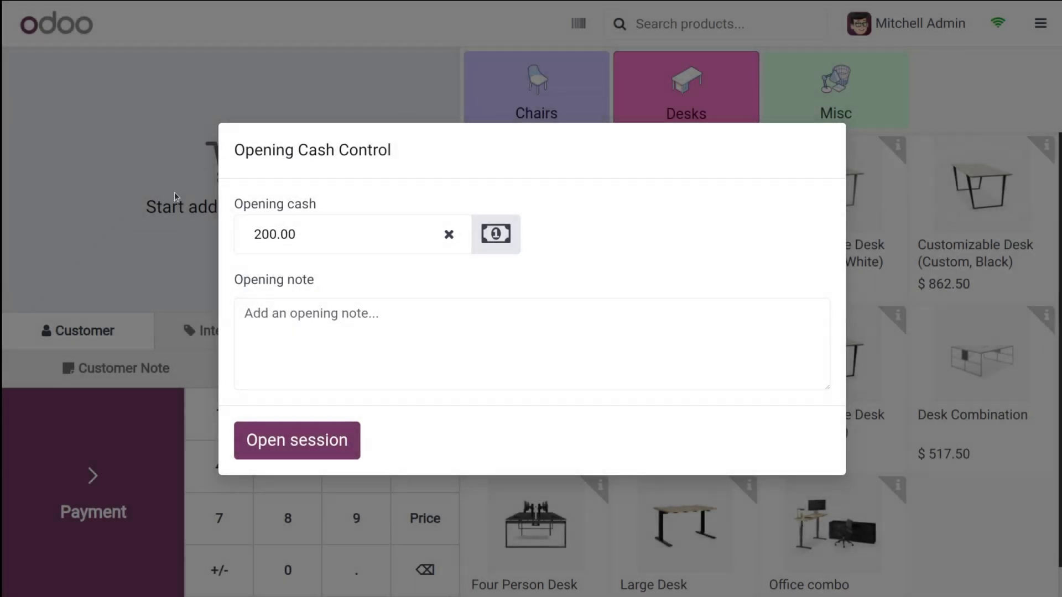
click(299, 230)
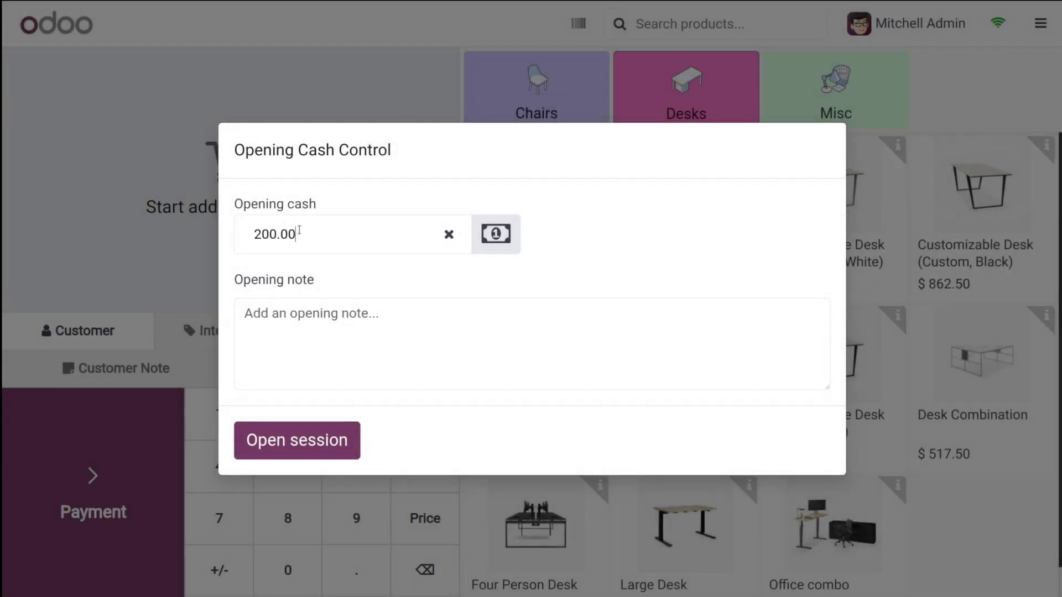
click(266, 430)
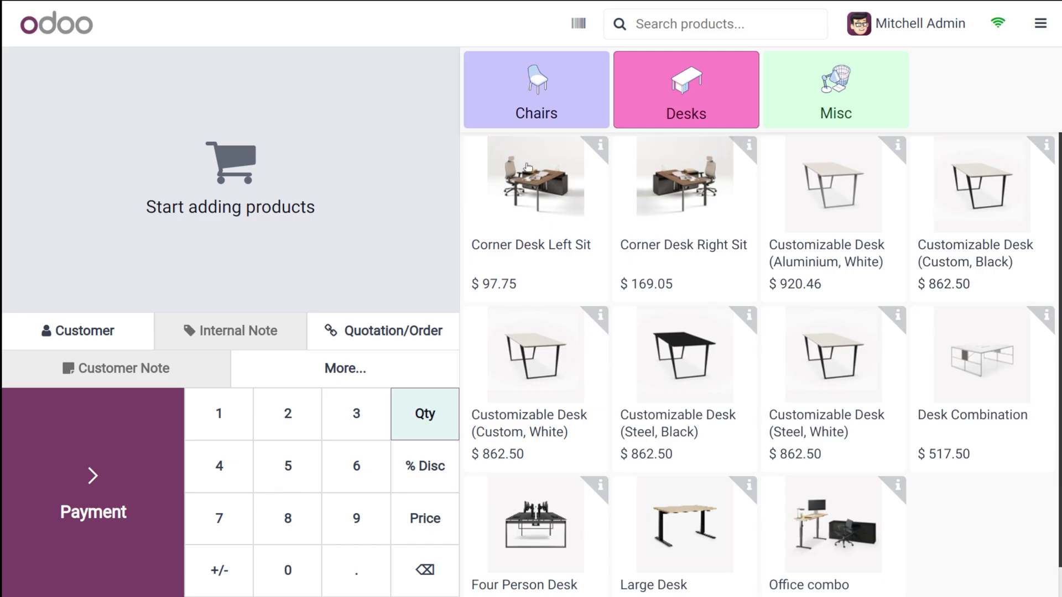
- Order Corner Desk Left Sit, Corner Desk Right Sit and Customizable Desk (Custom, White) for a customer, then proceed to payment
click(563, 202)
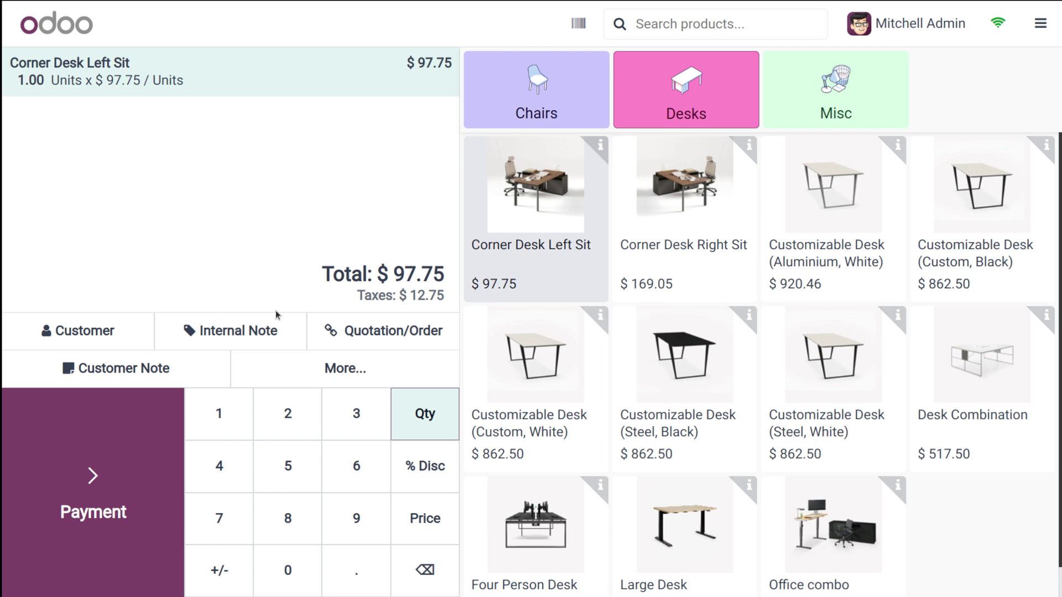
click(698, 283)
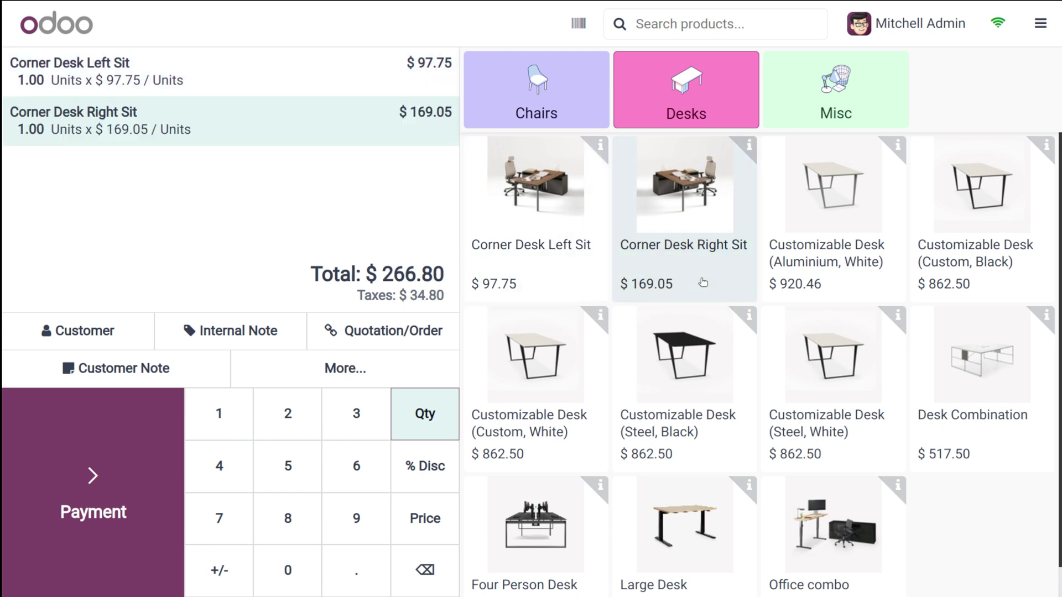
click(560, 347)
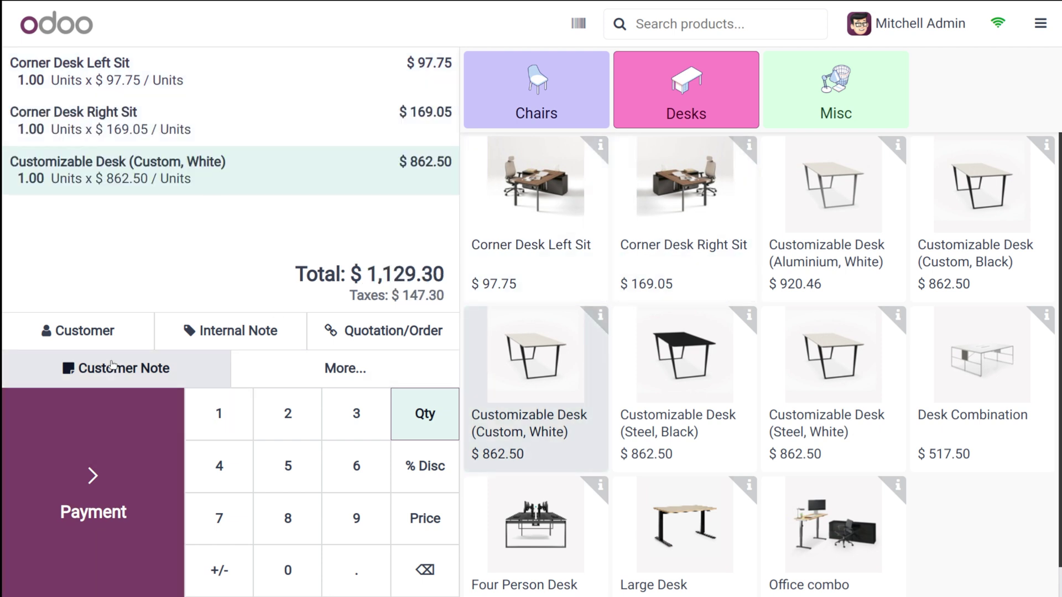
click(110, 332)
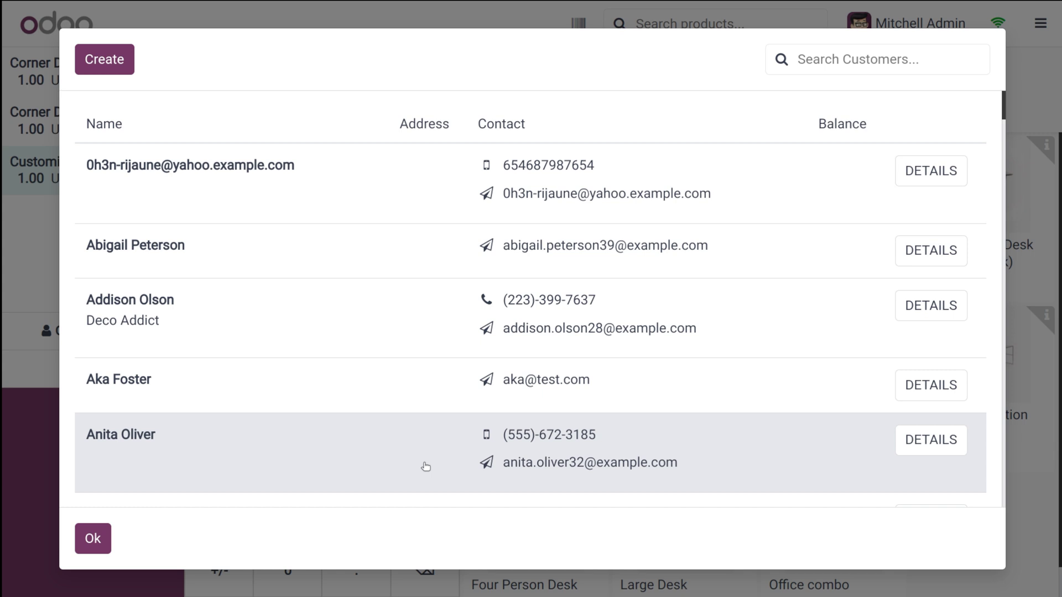
scroll(426, 466, down, 8)
click(341, 269)
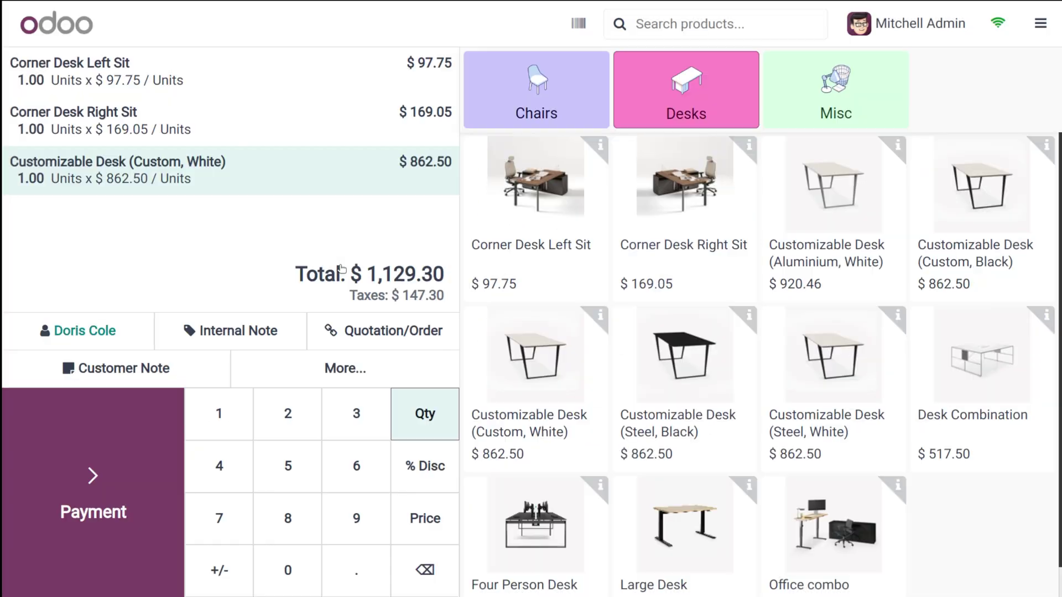
click(77, 470)
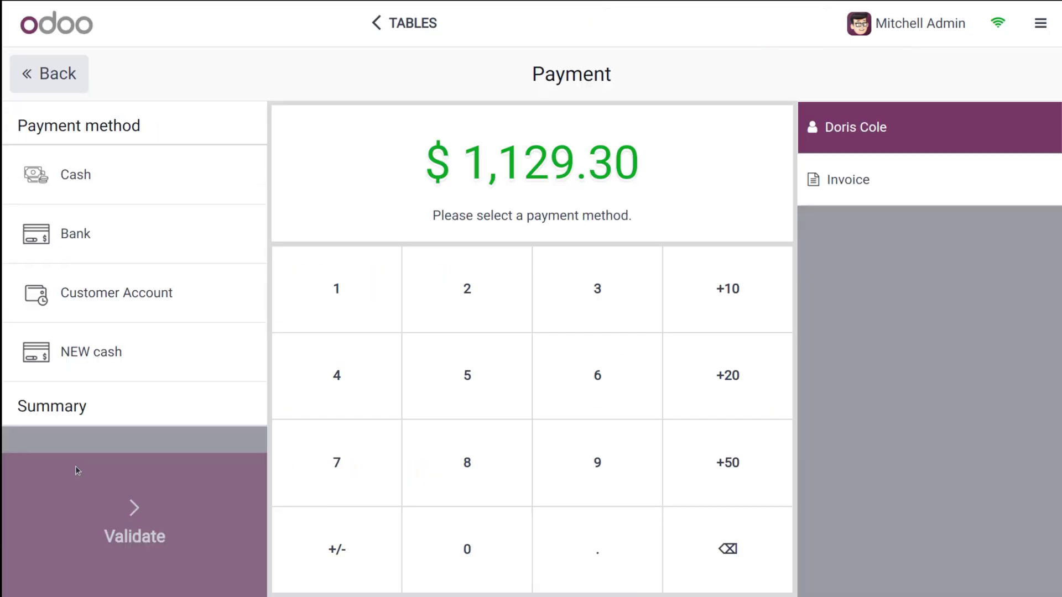
- Pay the full $1,129.30 with NEW cash, validate, and review the receipt
click(128, 359)
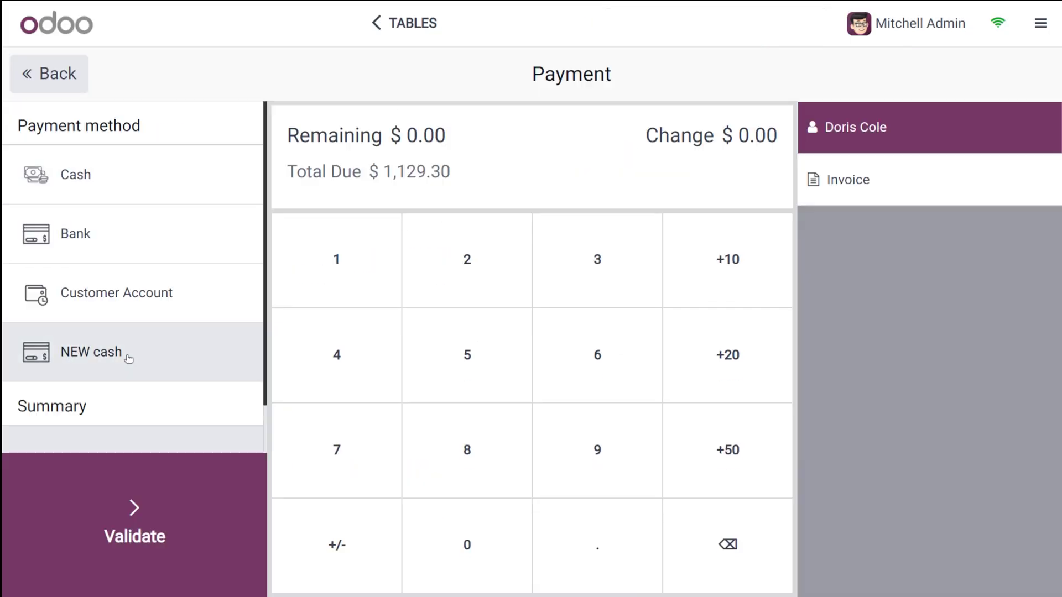
scroll(161, 432, down, 1)
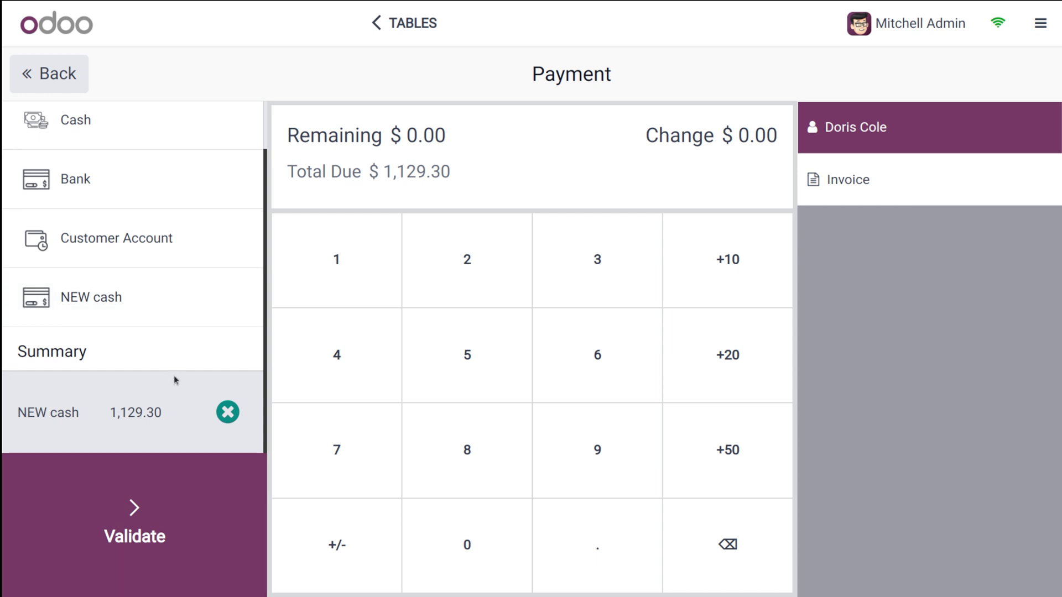
click(131, 513)
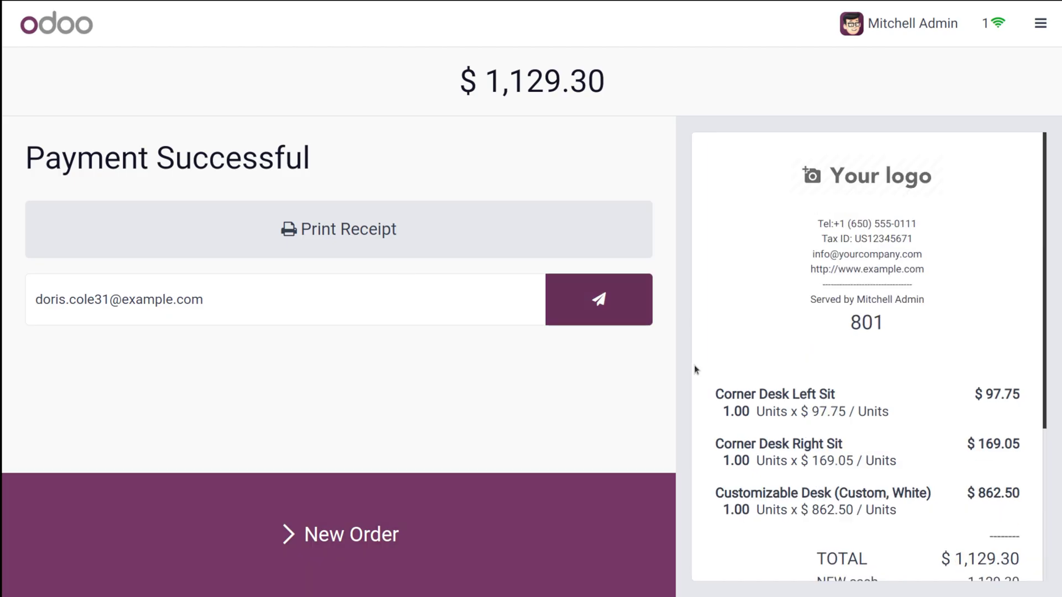
scroll(714, 420, down, 4)
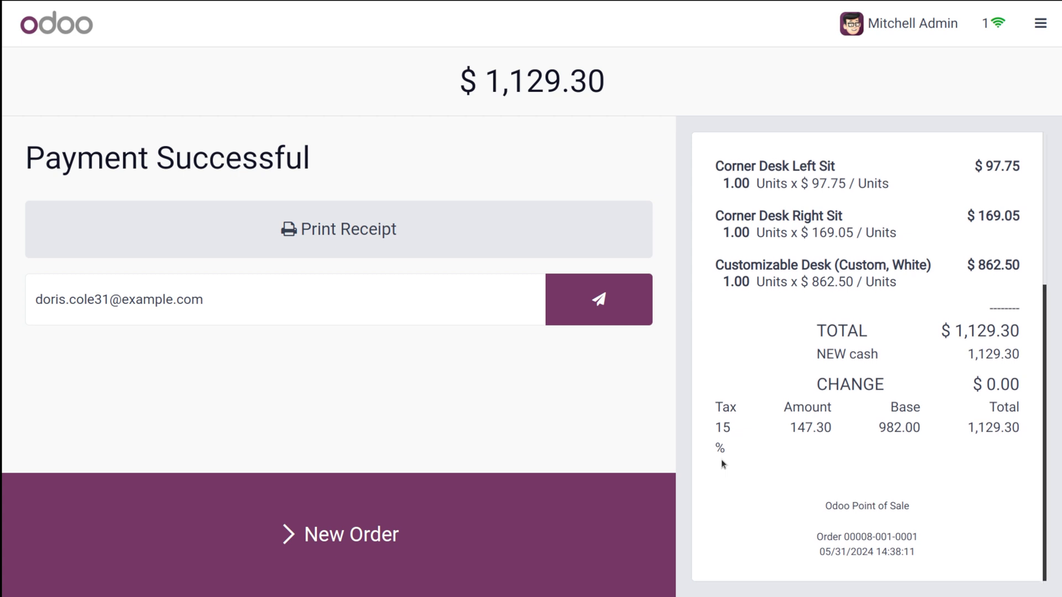
scroll(721, 464, up, 4)
scroll(938, 412, down, 4)
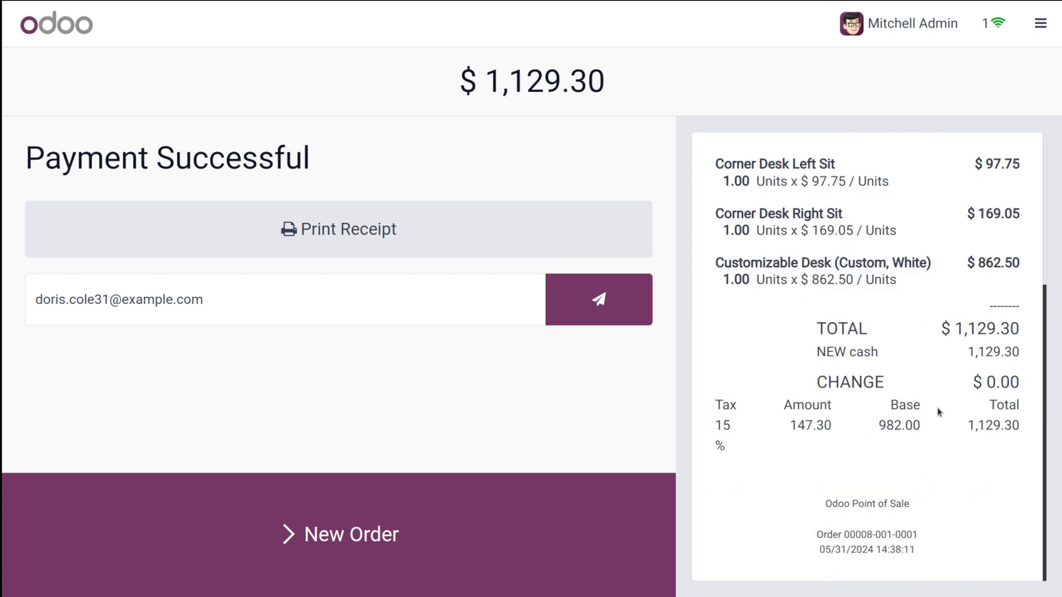
scroll(938, 412, up, 4)
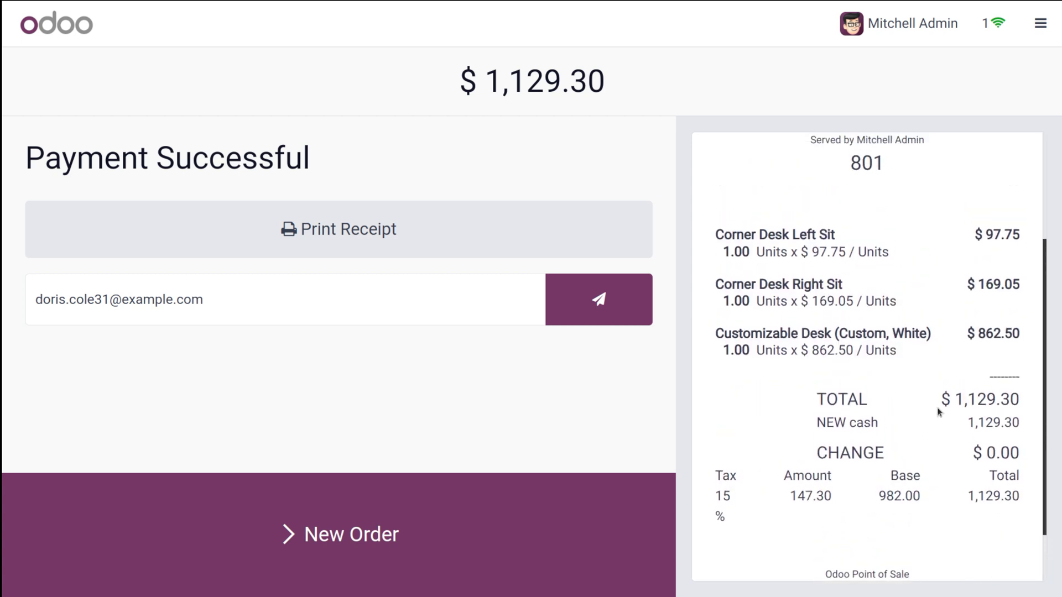
- Close the Shop register with 500 counted in cash, accepting the payments difference
click(1041, 23)
click(993, 172)
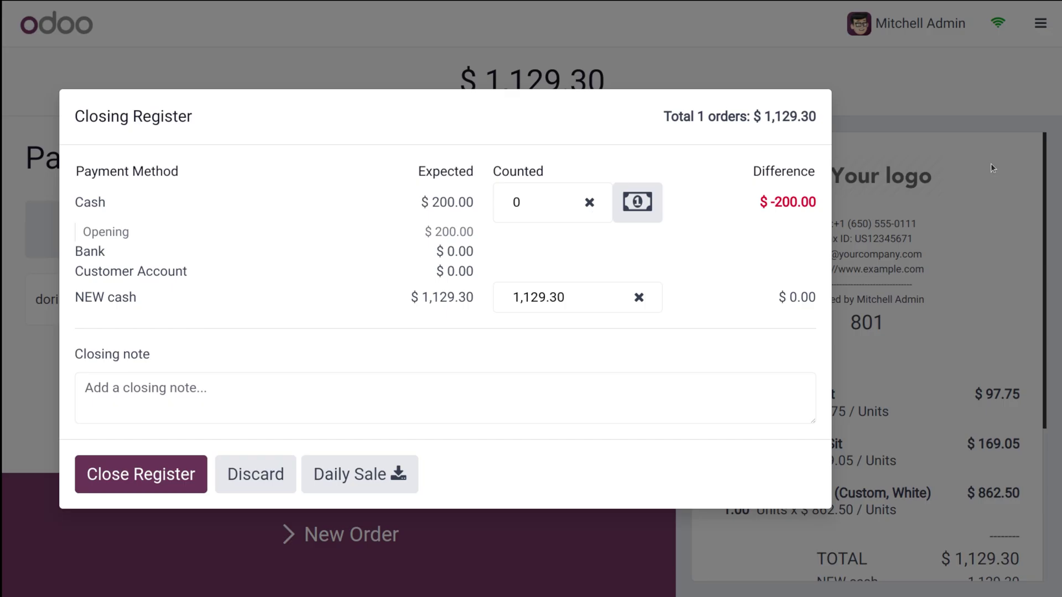
click(566, 204)
key(BackSpace)
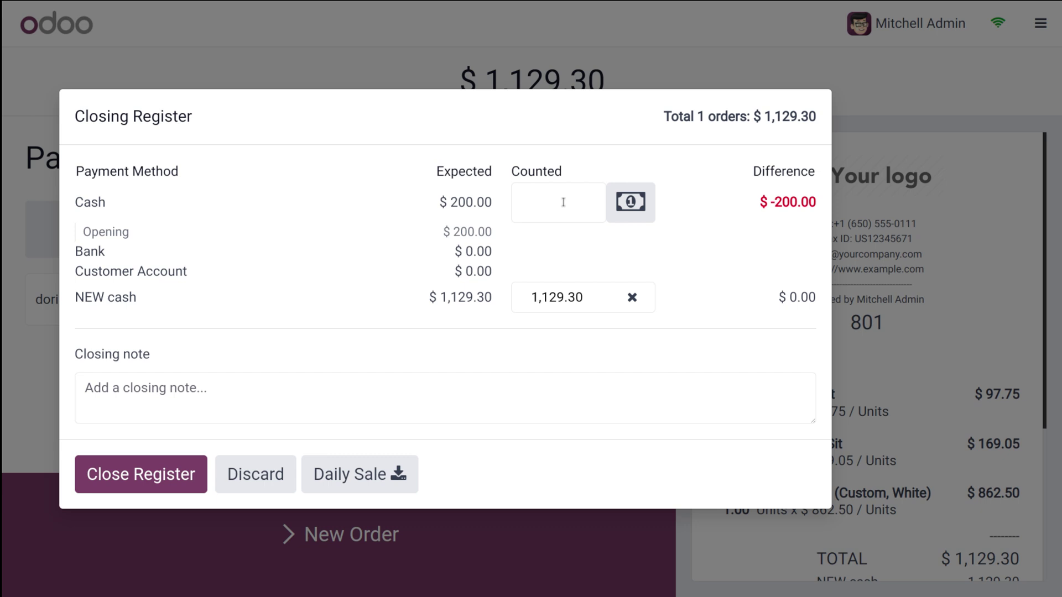
text(500)
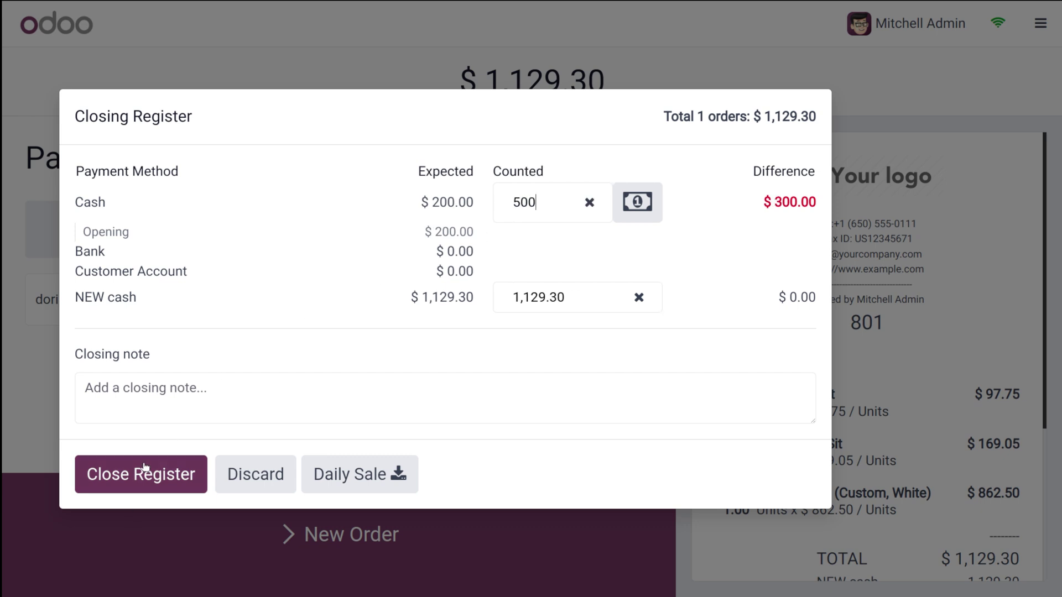
click(145, 468)
click(253, 370)
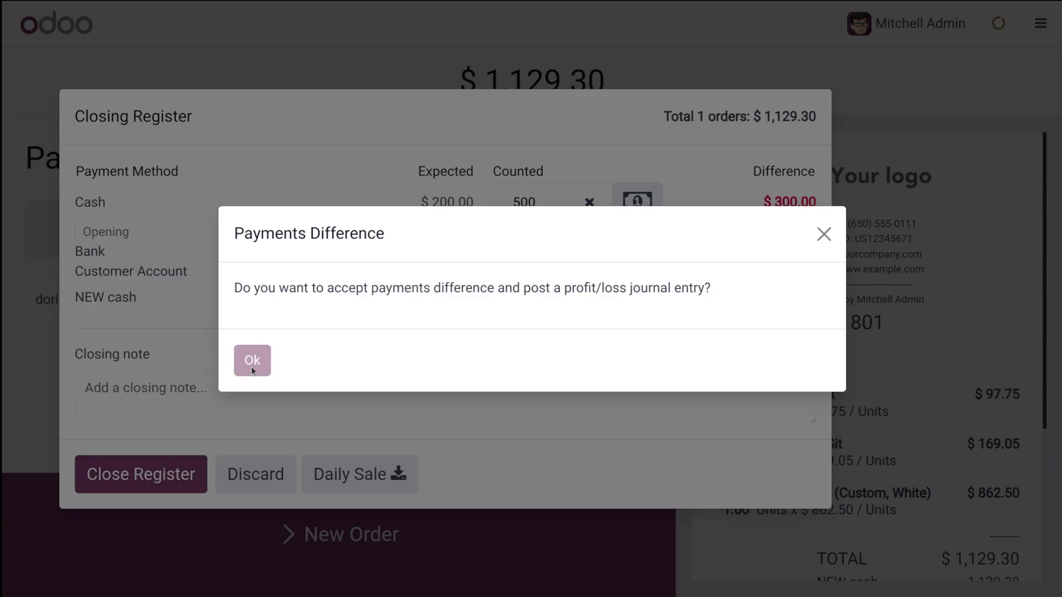
click(252, 361)
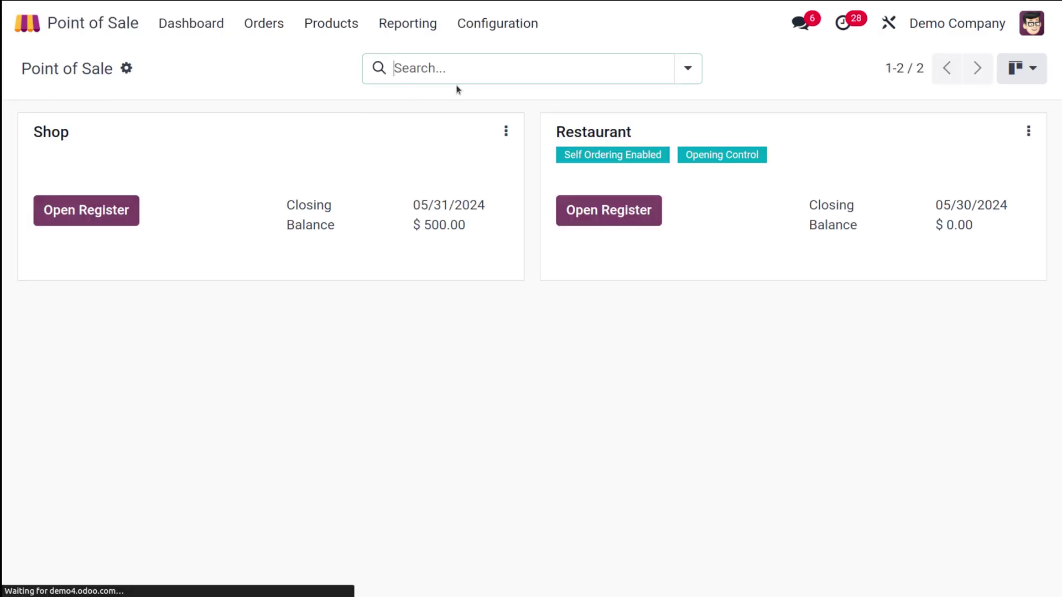
- Enable the Adyen, Stripe, PayTM and Razorpay payment terminals in Point of Sale settings
click(496, 31)
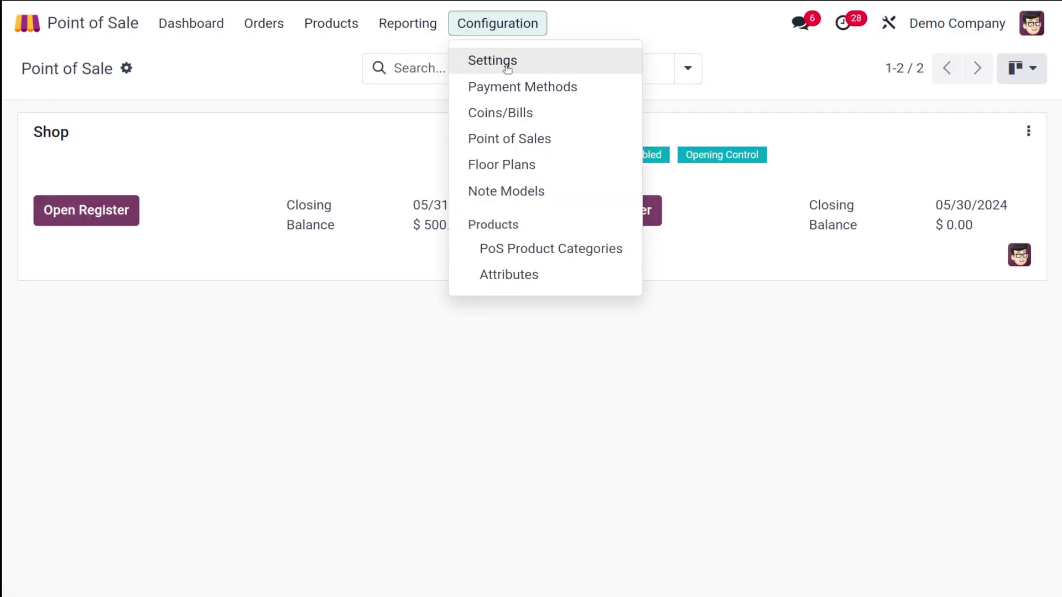
click(506, 59)
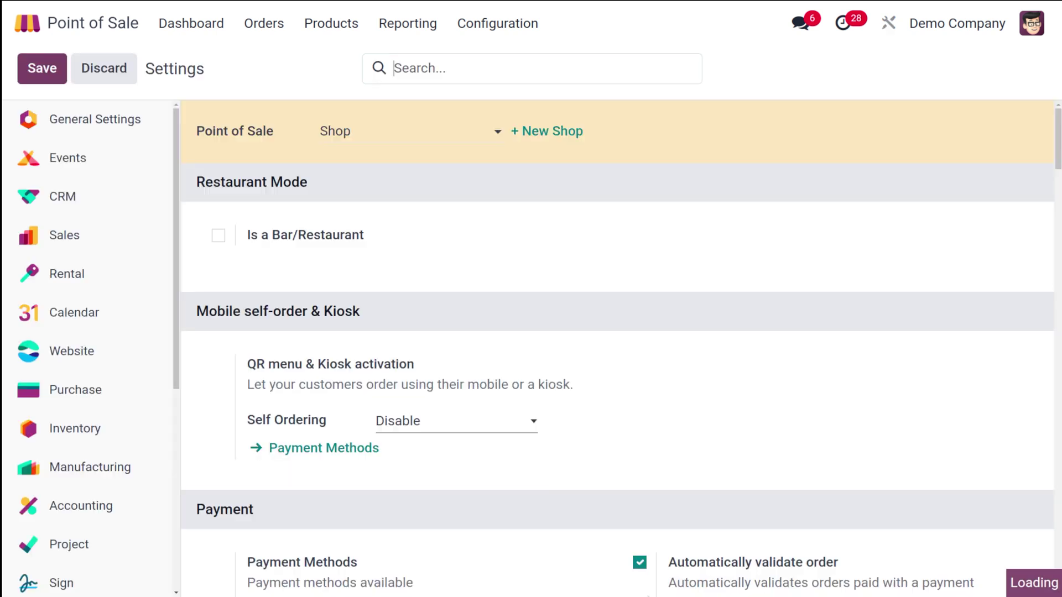
scroll(382, 491, down, 20)
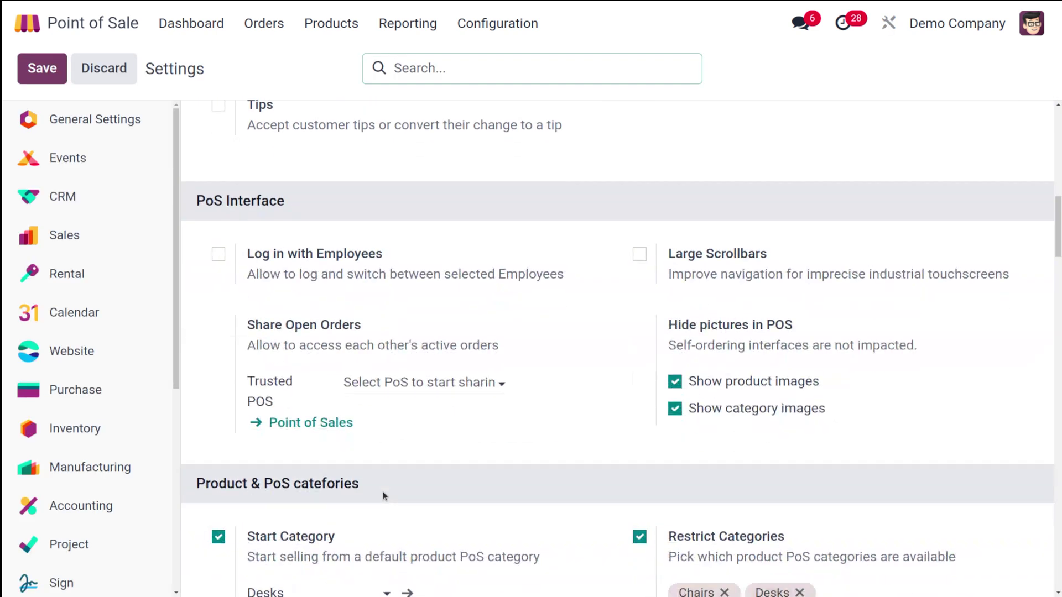
scroll(383, 491, down, 20)
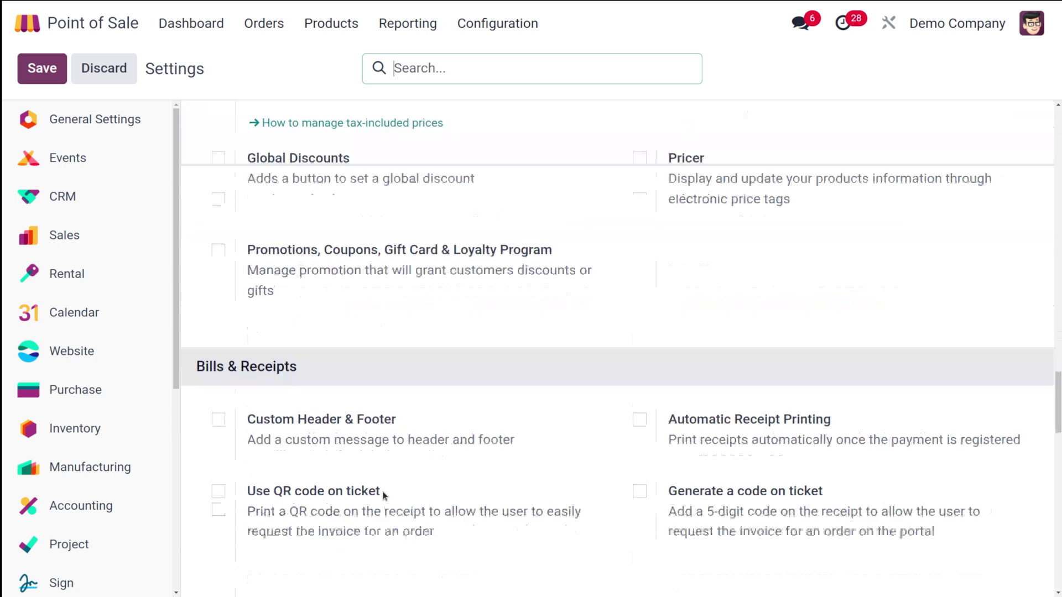
scroll(385, 496, up, 1)
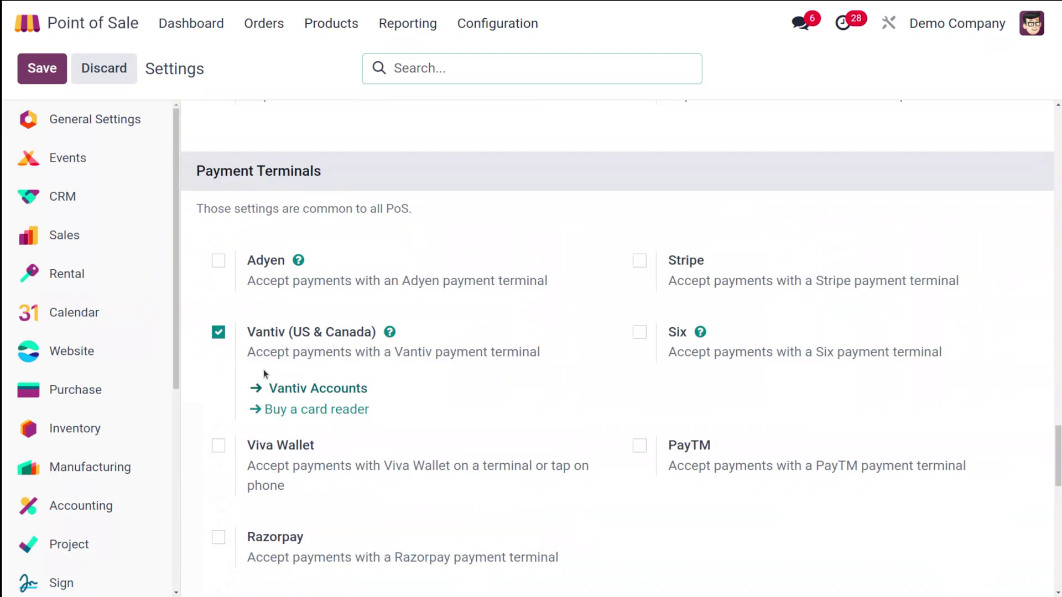
click(218, 260)
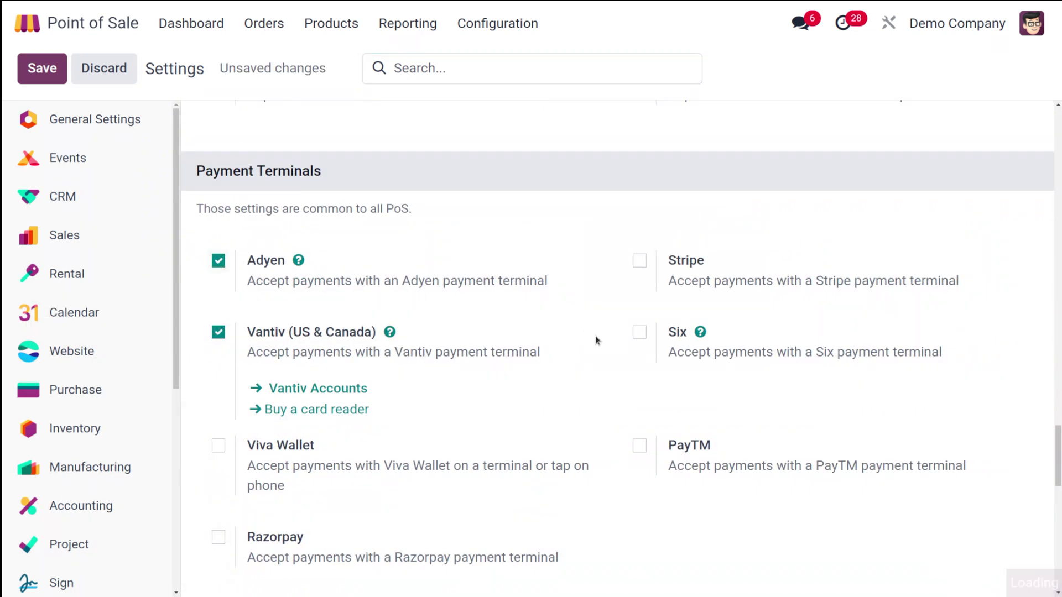
click(638, 260)
click(639, 445)
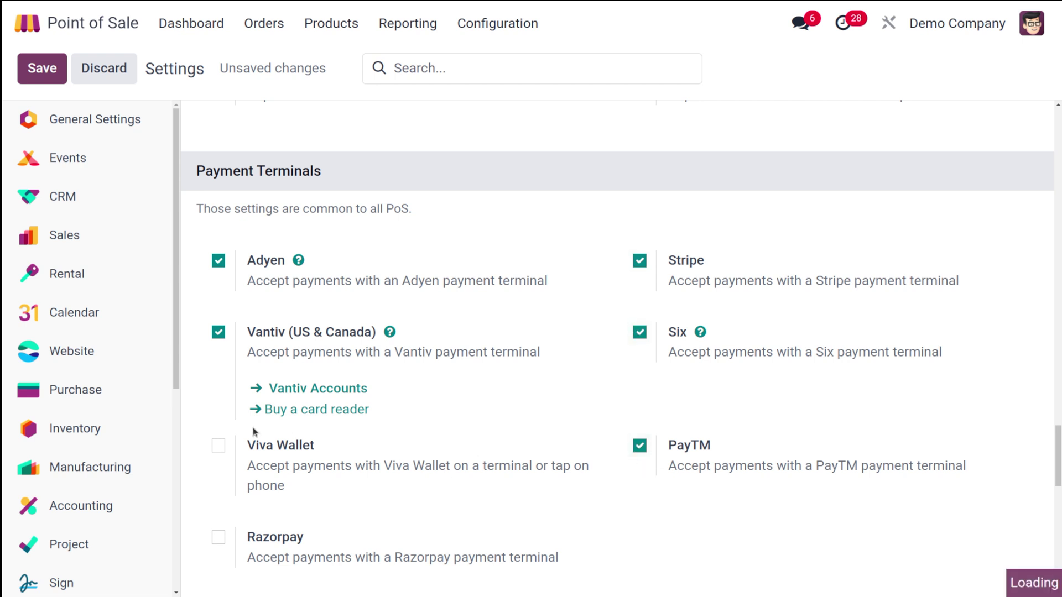
click(219, 537)
- Save the payment terminal settings
scroll(347, 543, down, 5)
scroll(346, 543, up, 8)
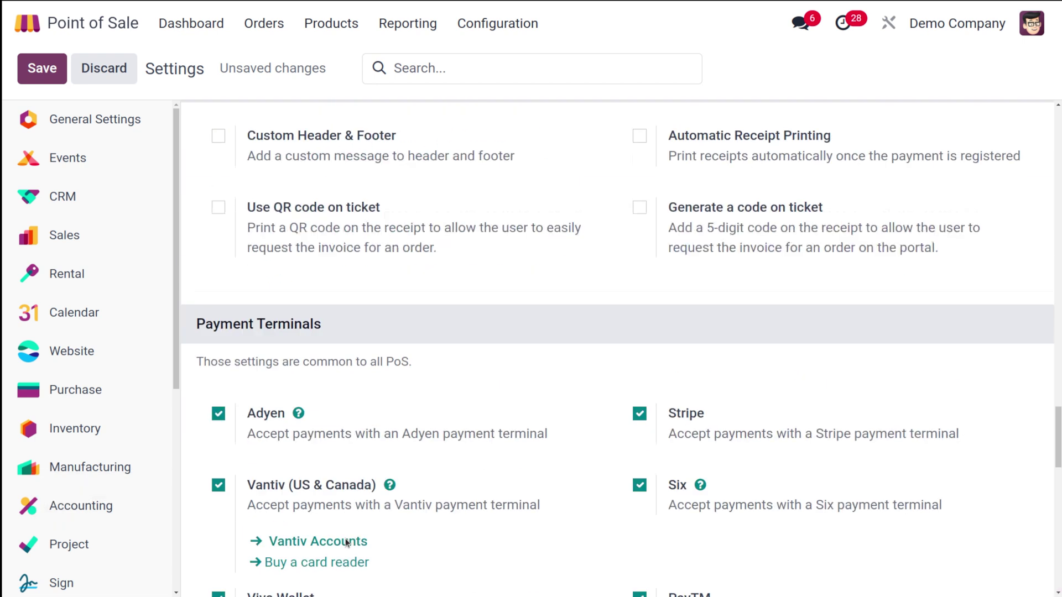
click(23, 80)
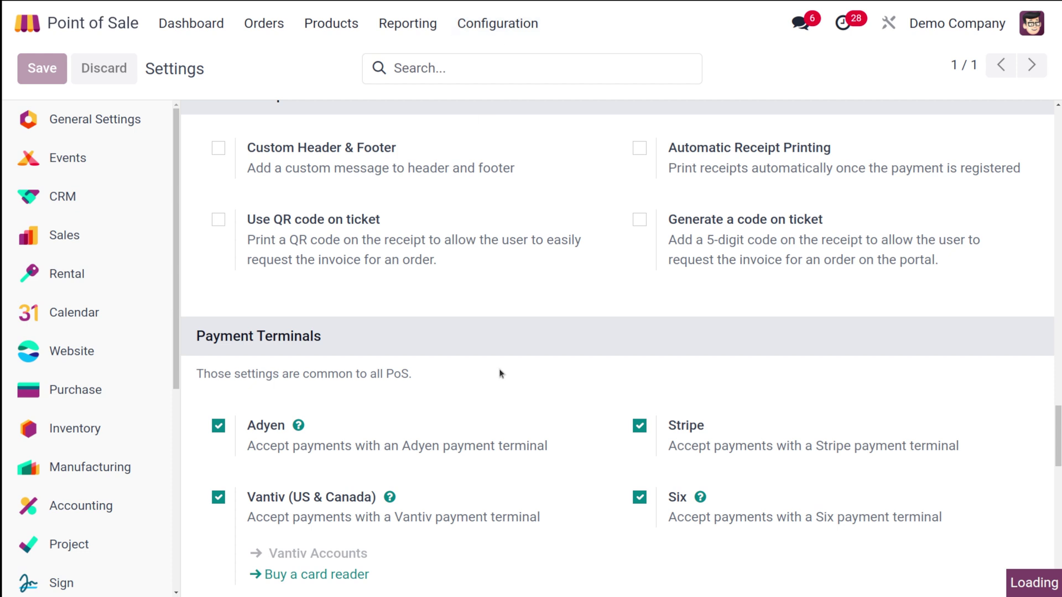
scroll(500, 372, up, 10)
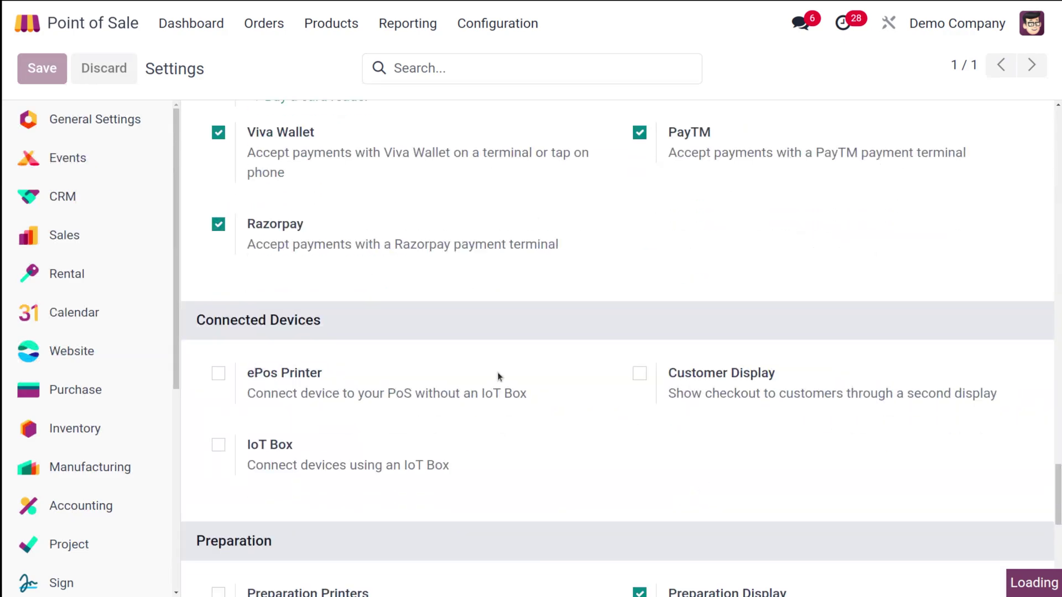
scroll(500, 378, up, 6)
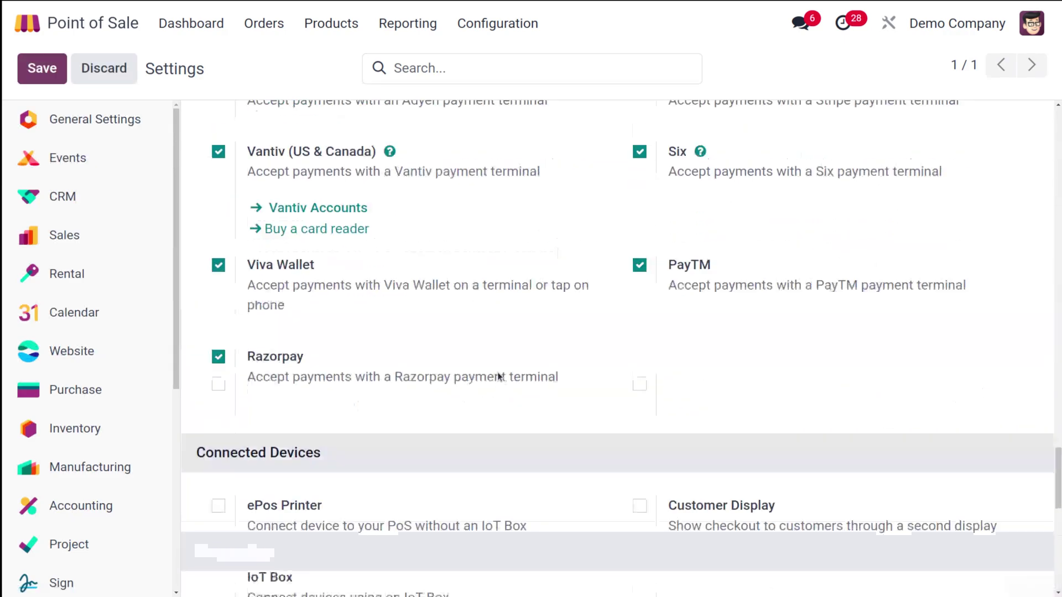
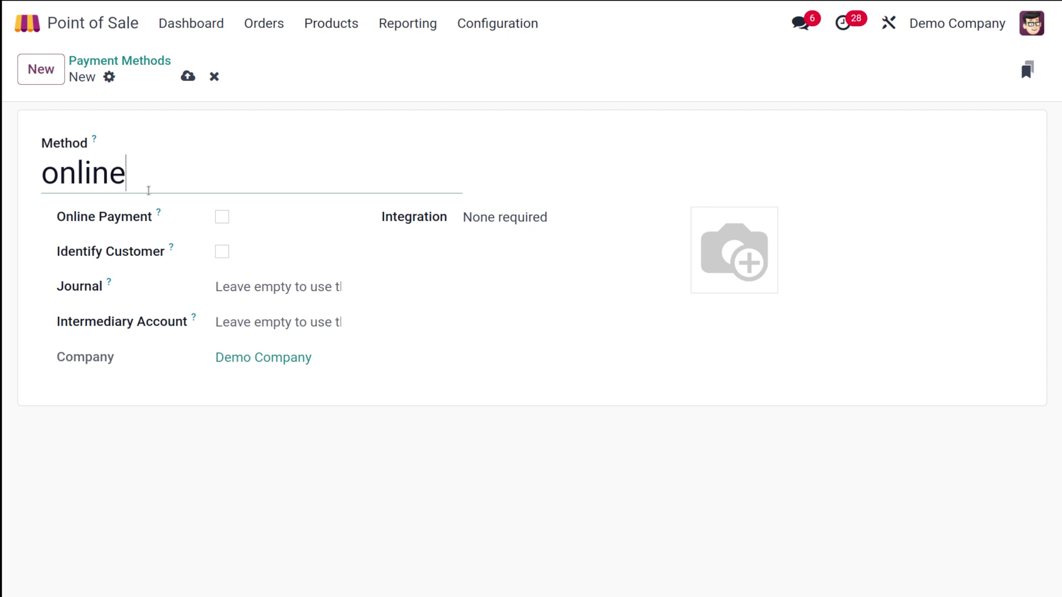
- Enable Online Payment on the online method, save it, and view the Payment Providers list
click(222, 217)
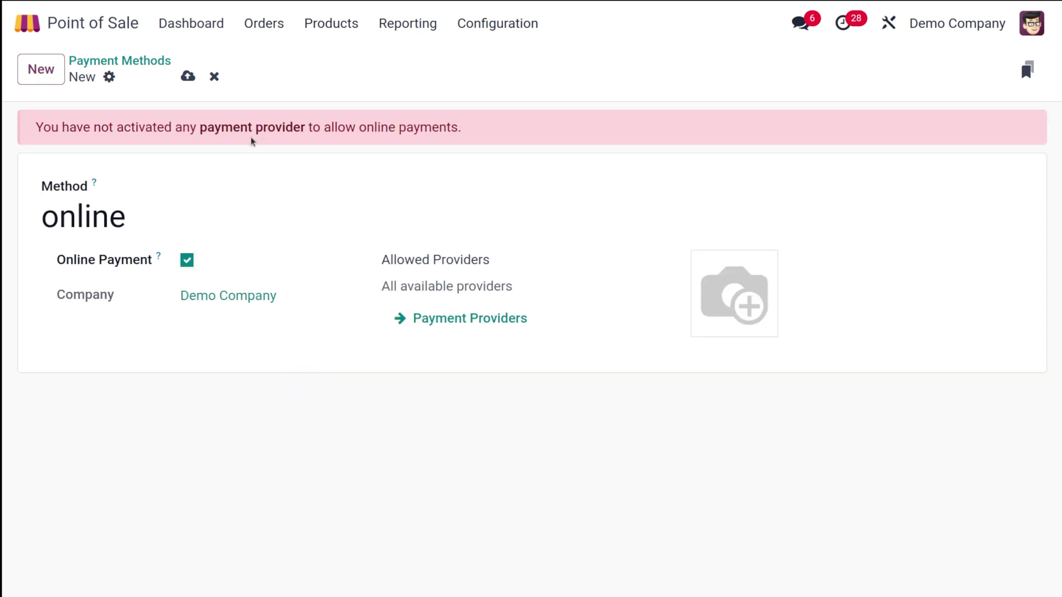
click(456, 324)
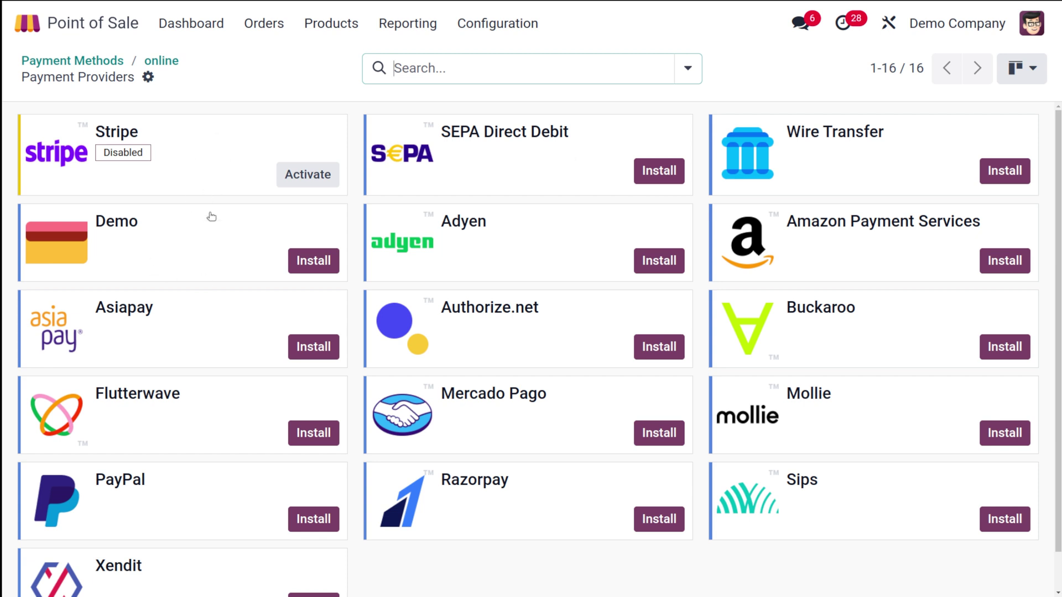
- Install the Demo provider, then try Stripe in test mode and discard the unsaved change
click(298, 265)
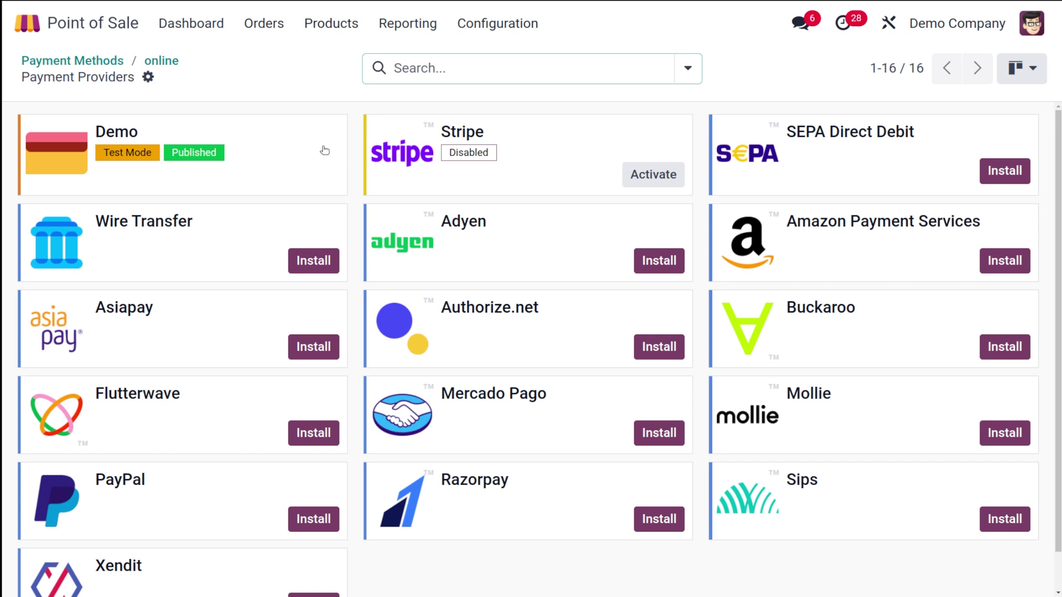
click(540, 171)
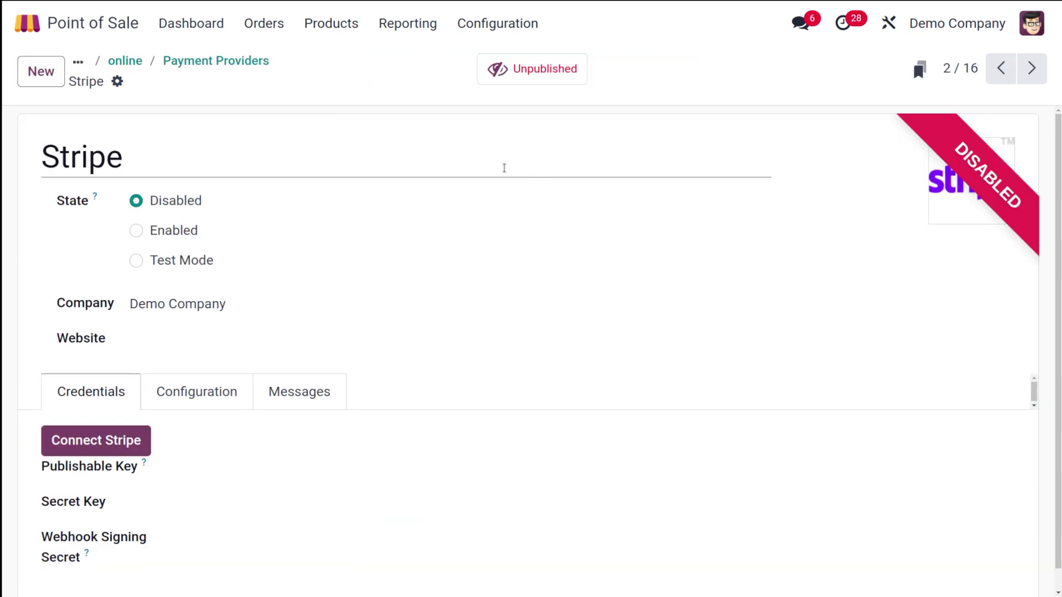
click(137, 261)
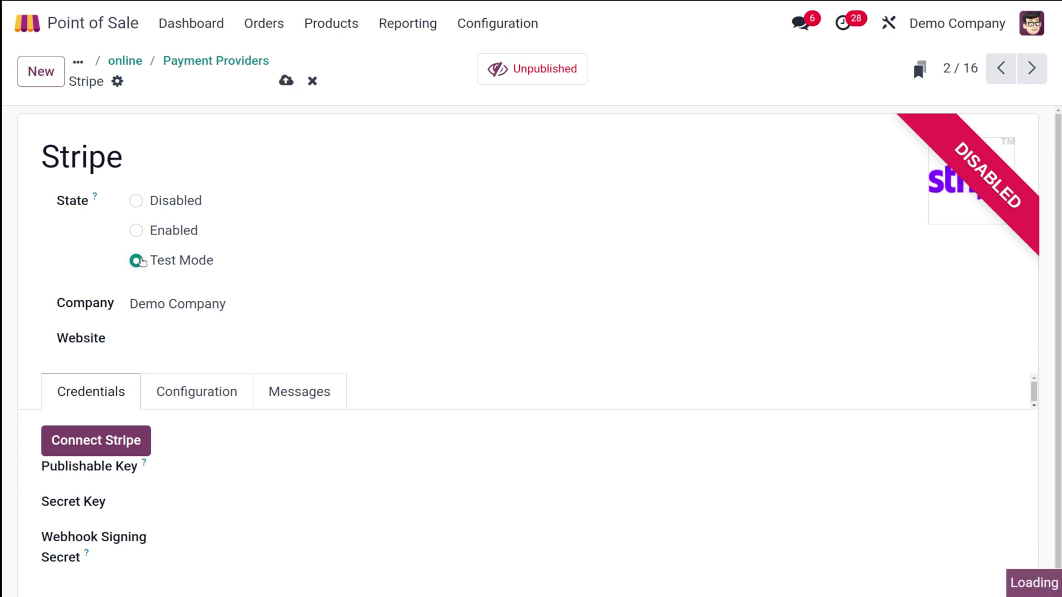
click(285, 81)
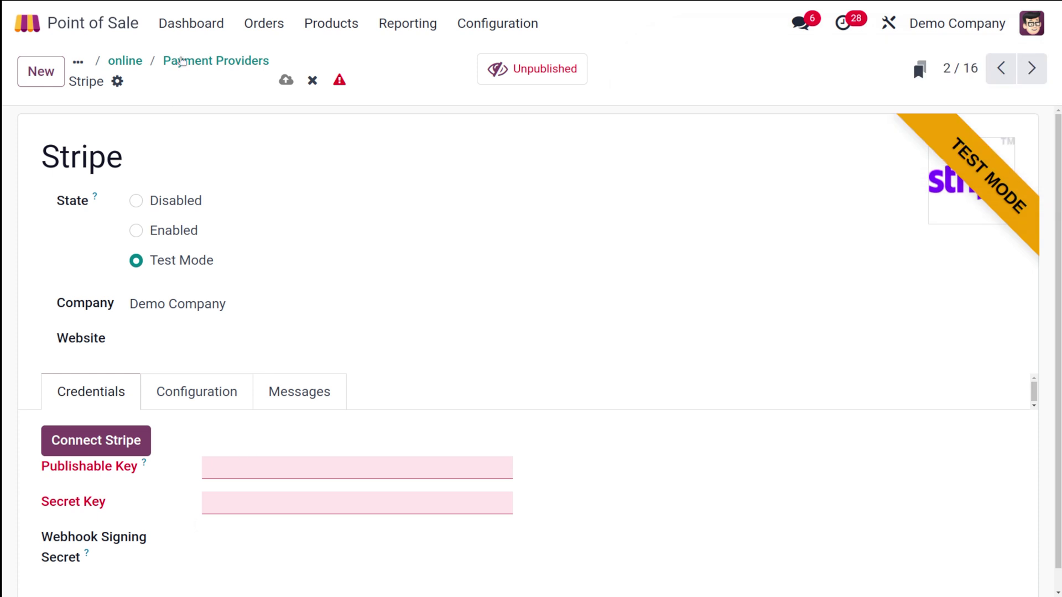
click(312, 80)
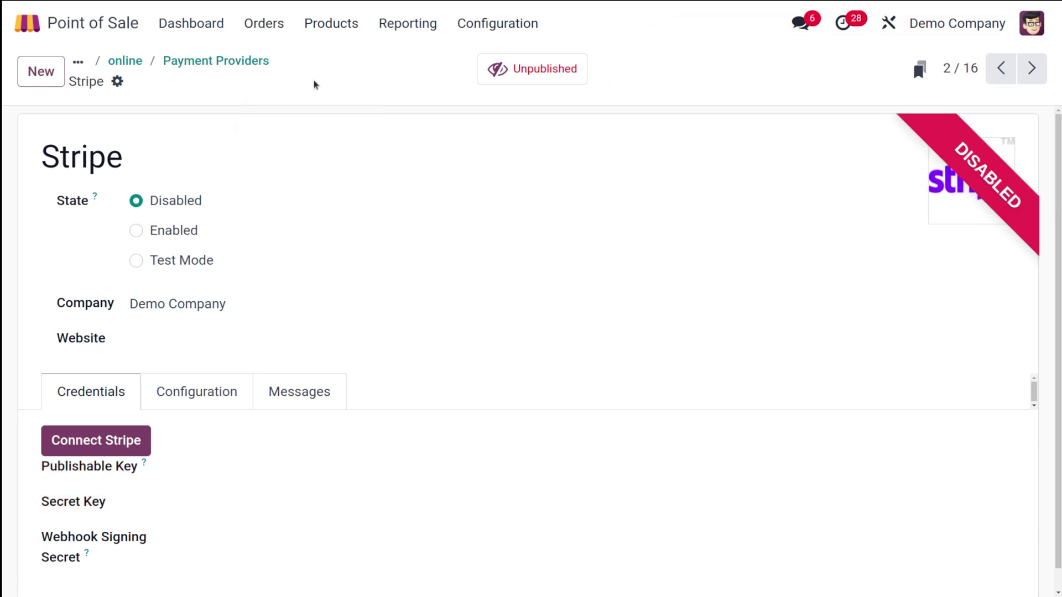
click(189, 65)
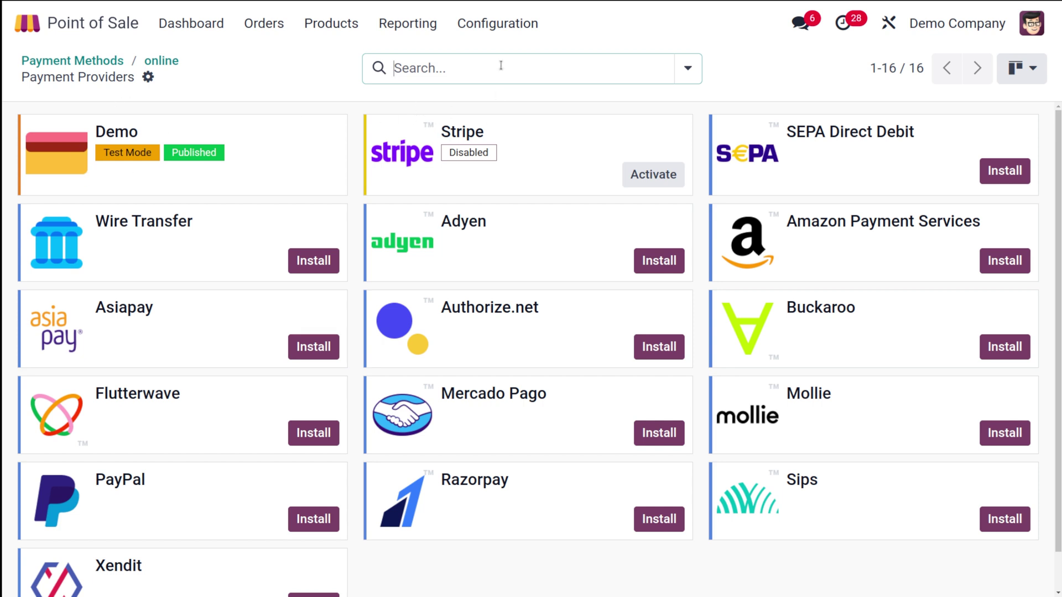
- Allow only the Demo provider on the online payment method and save it
click(152, 62)
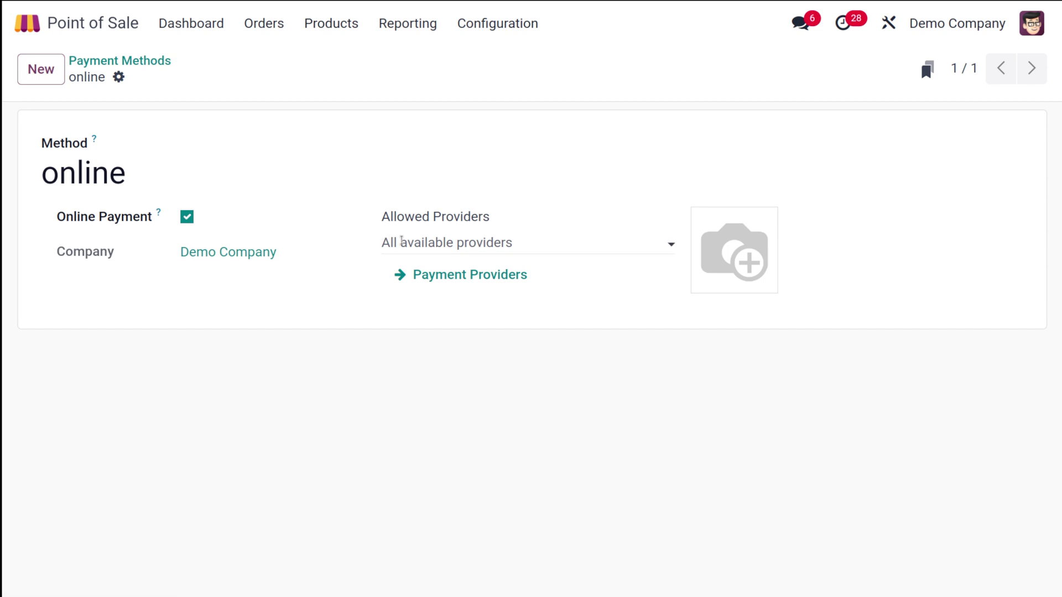
click(435, 241)
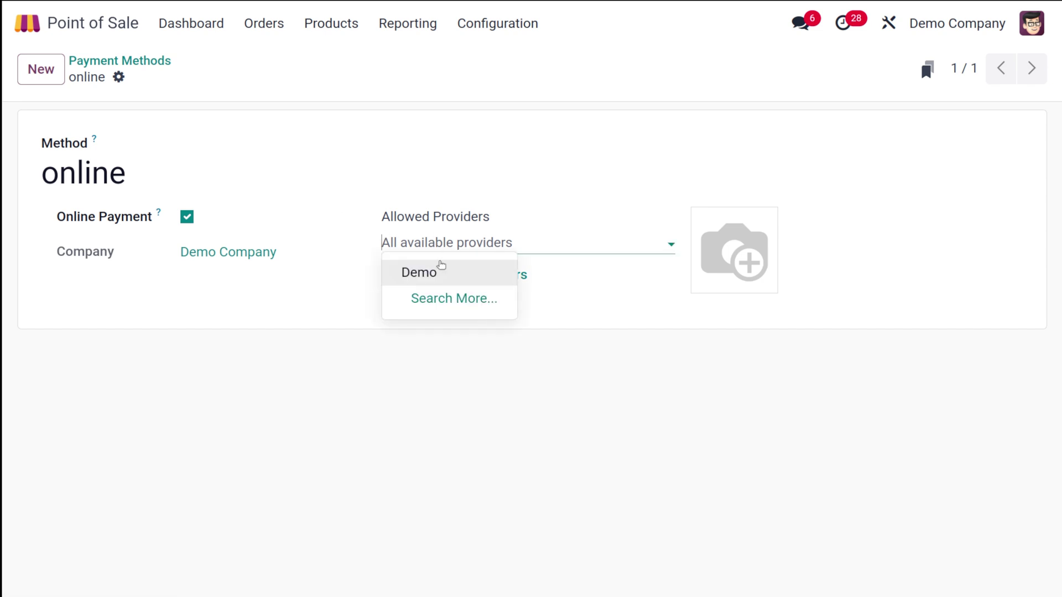
click(440, 271)
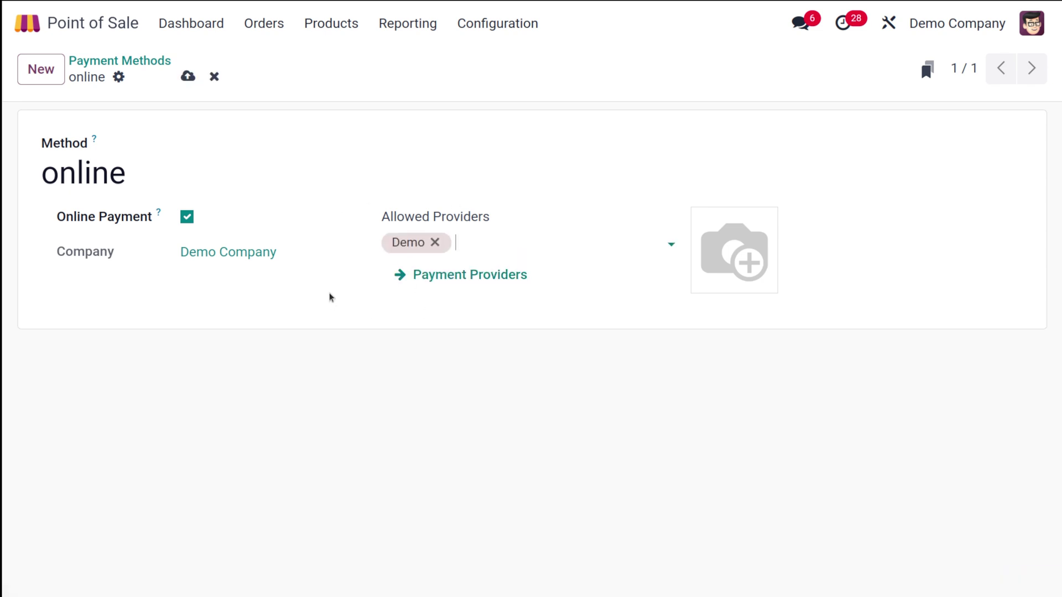
click(188, 76)
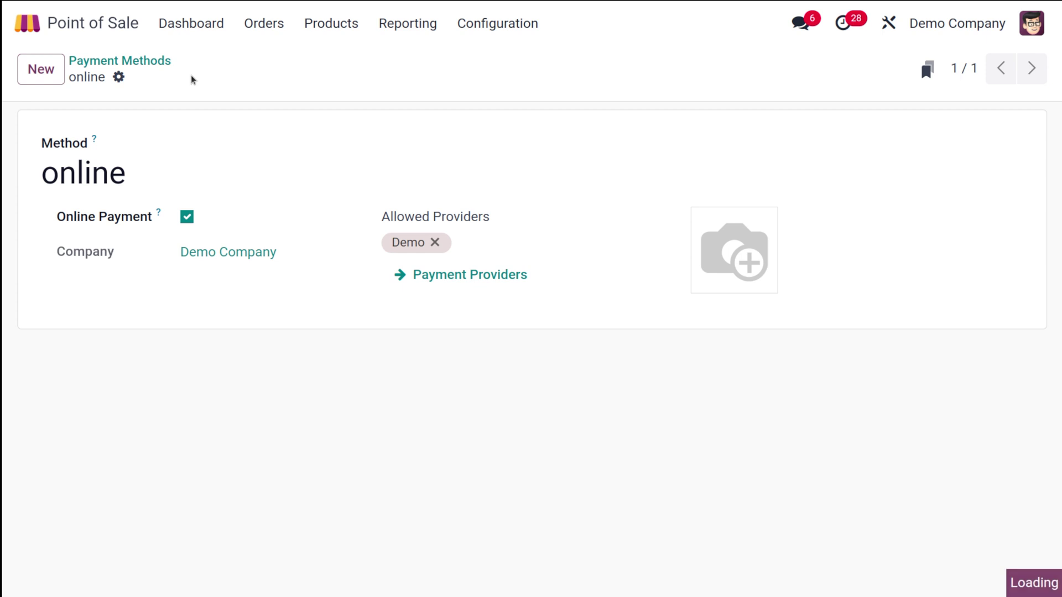
- Add online to the Point of Sale settings' payment methods and save
click(475, 27)
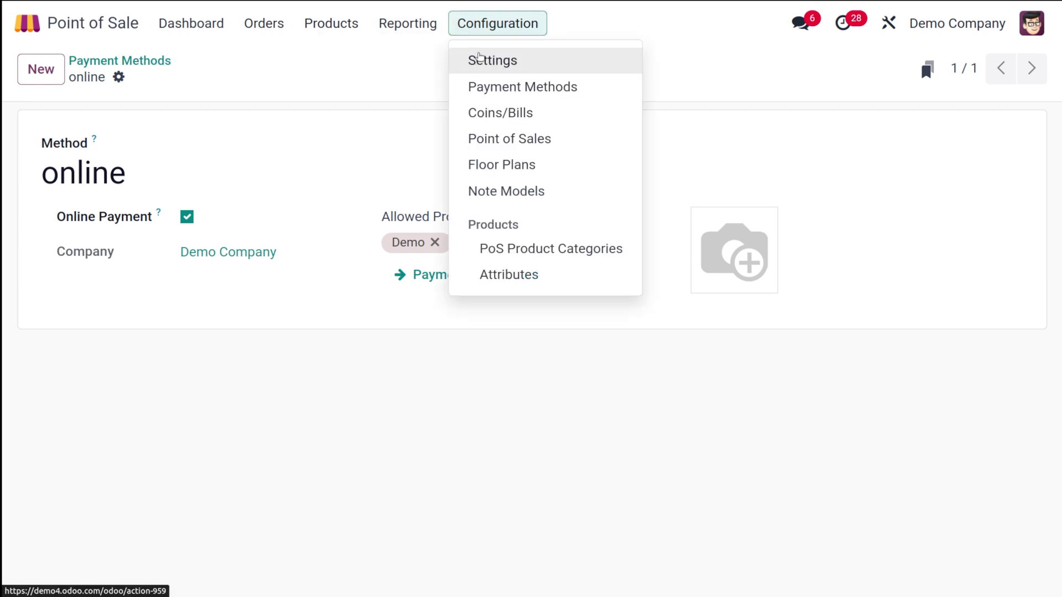
click(479, 58)
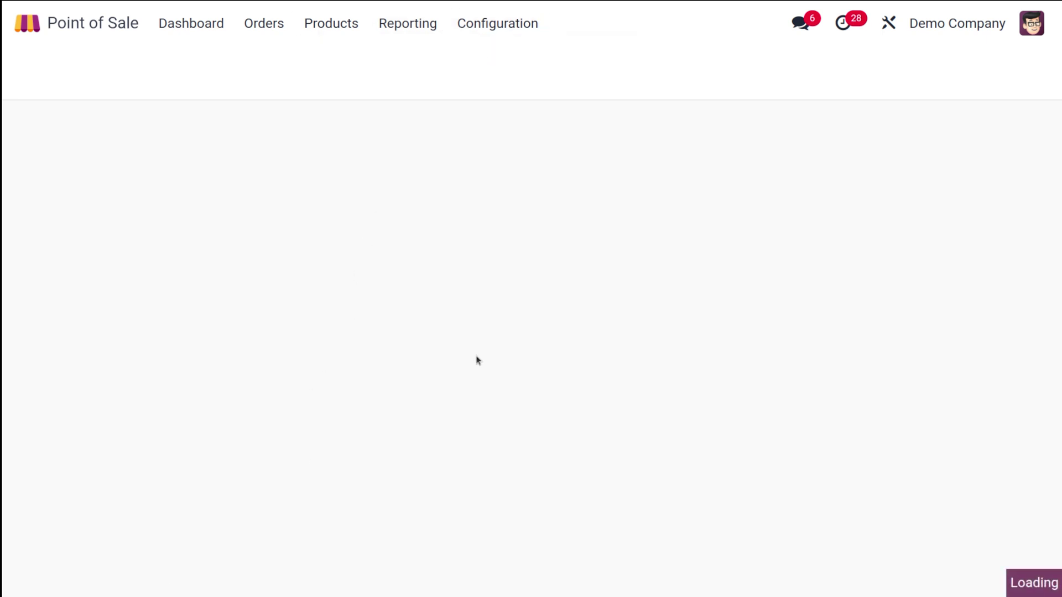
scroll(394, 400, down, 6)
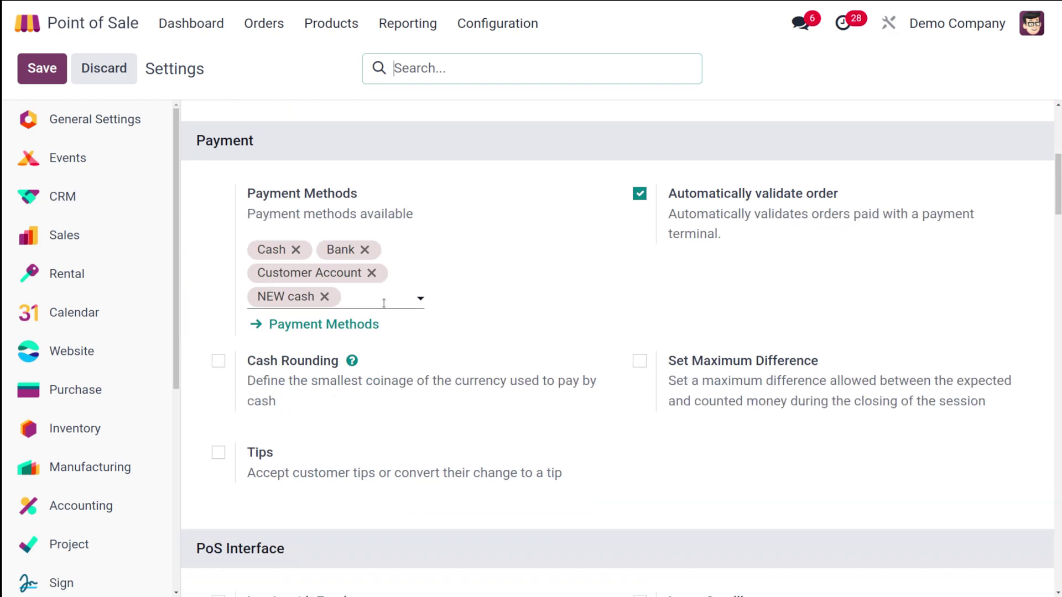
click(380, 305)
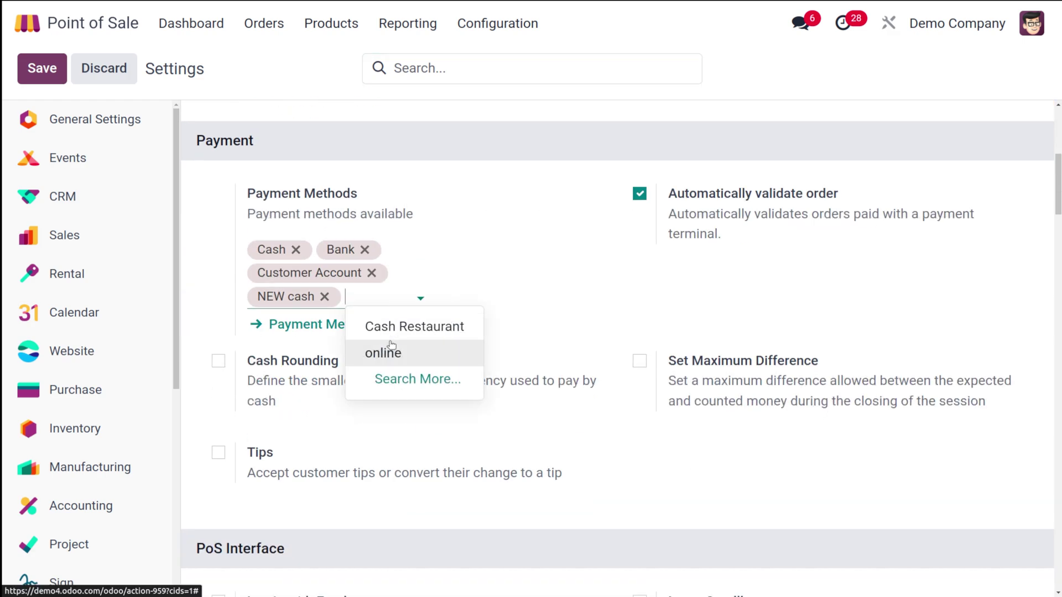
click(391, 351)
click(37, 68)
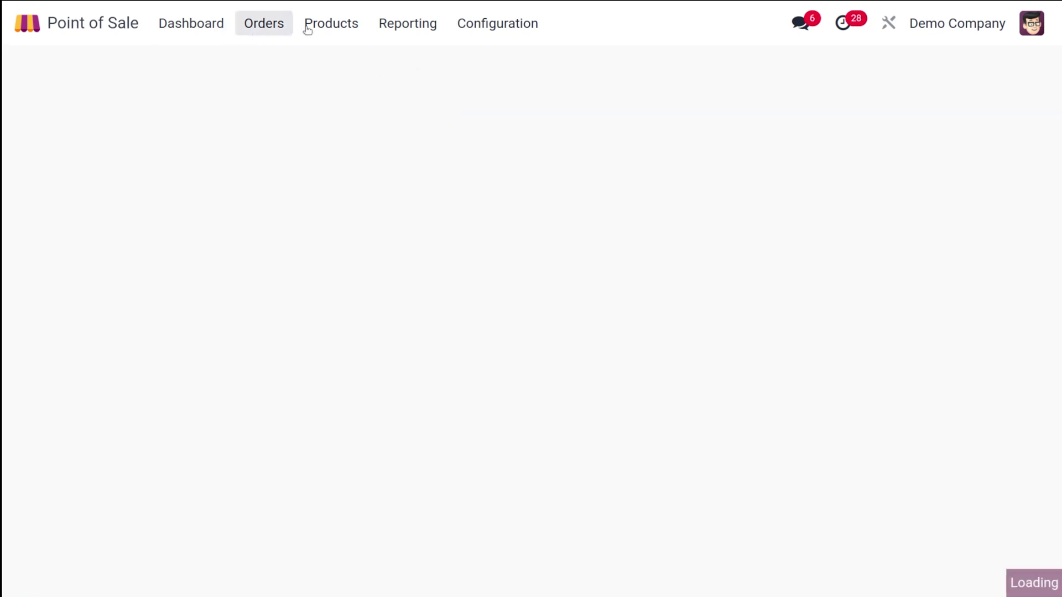
- Integrate NEW cash with Adyen in test mode, entering the API key and terminal identifier 789
click(476, 27)
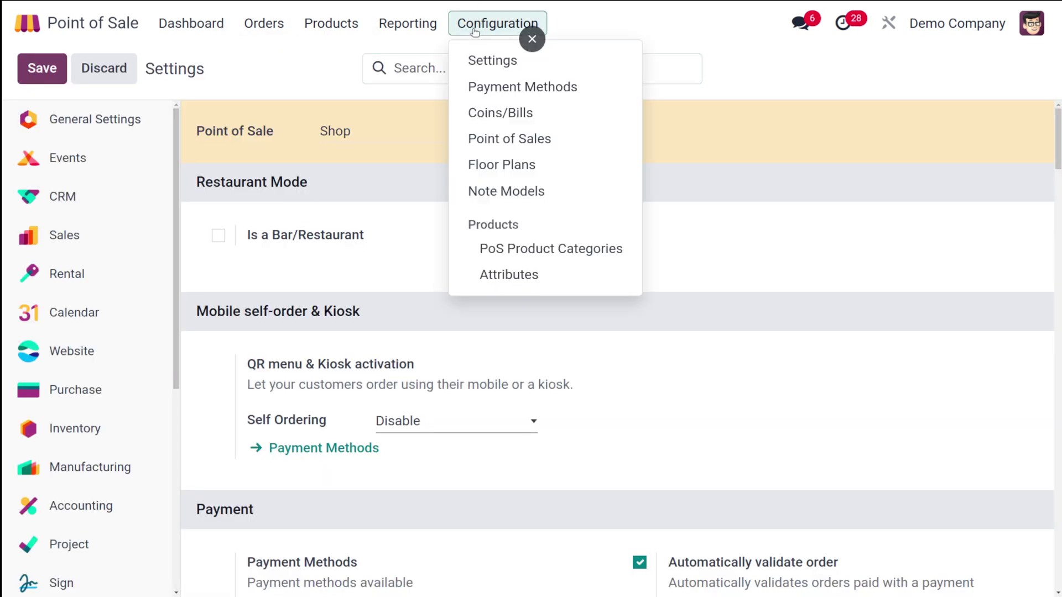
click(472, 87)
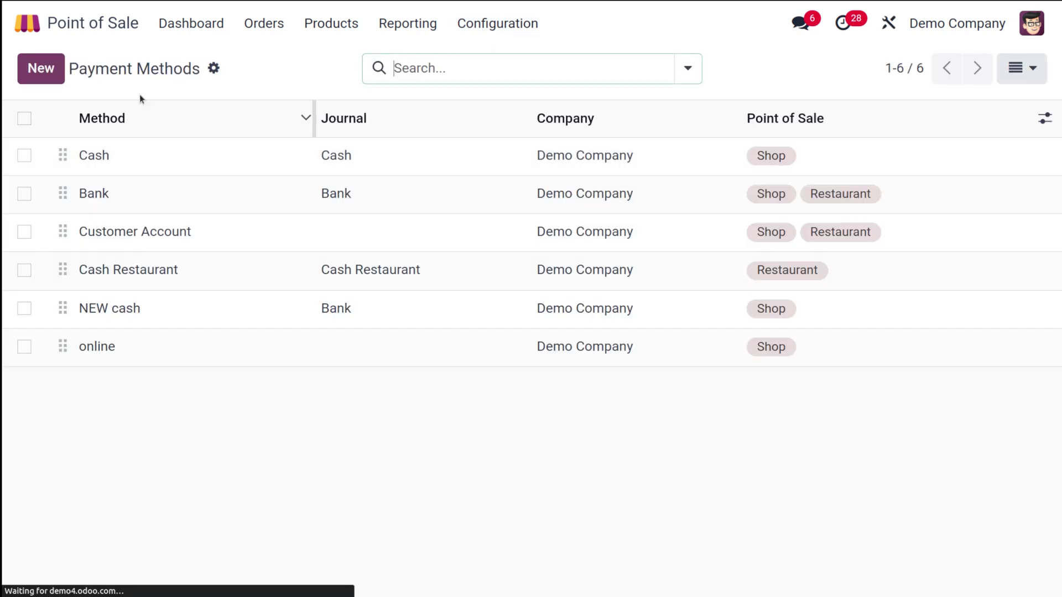
click(178, 308)
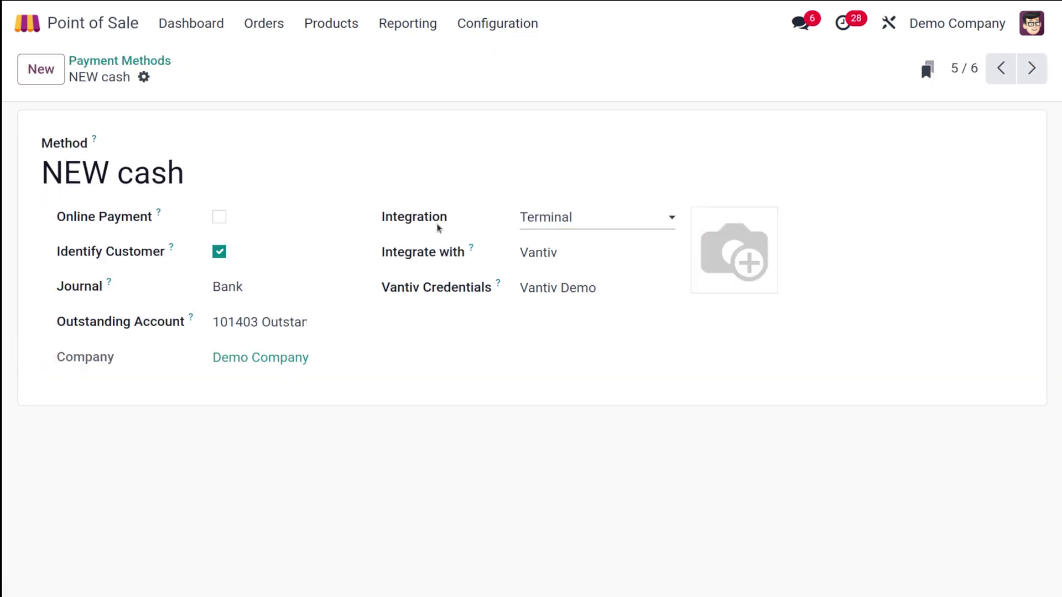
click(553, 253)
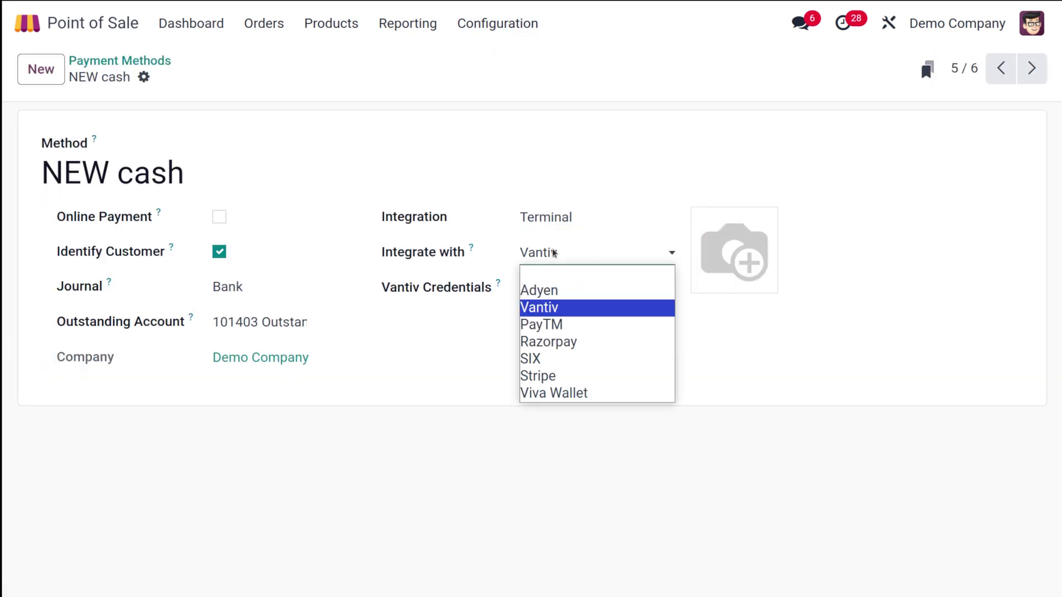
click(587, 291)
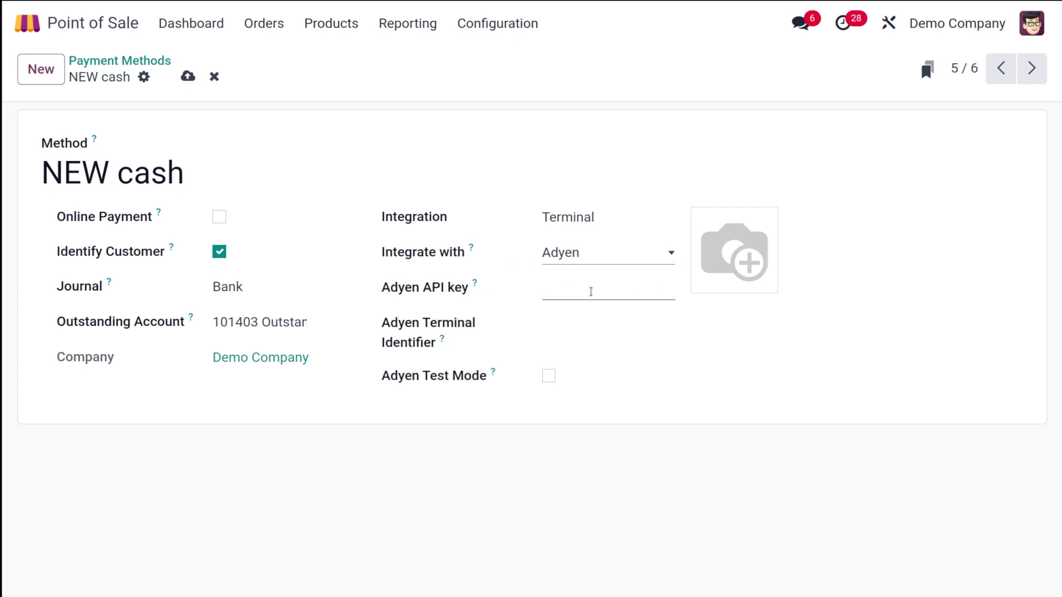
click(581, 291)
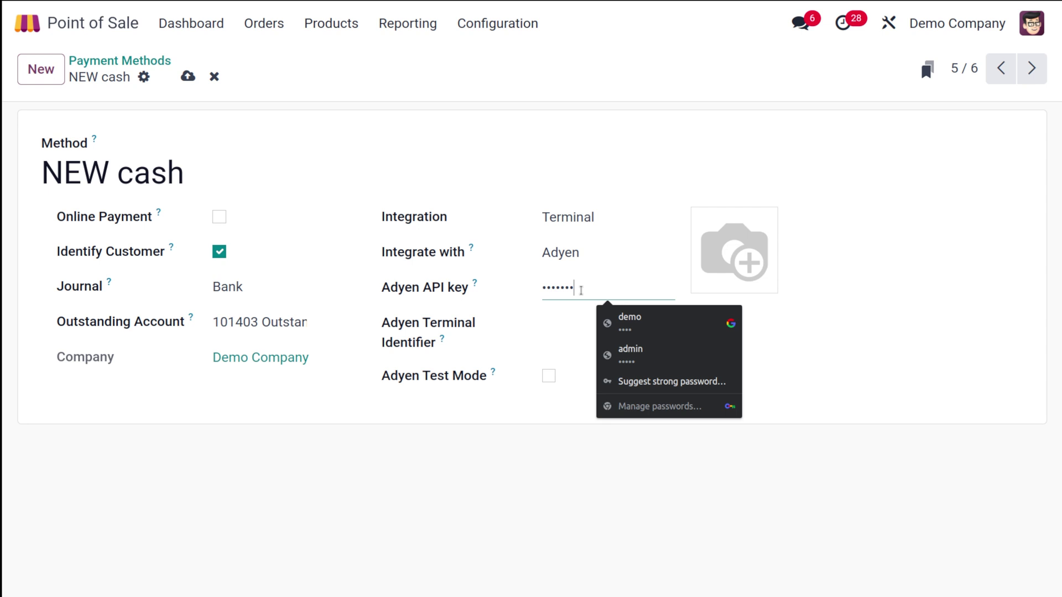
click(563, 316)
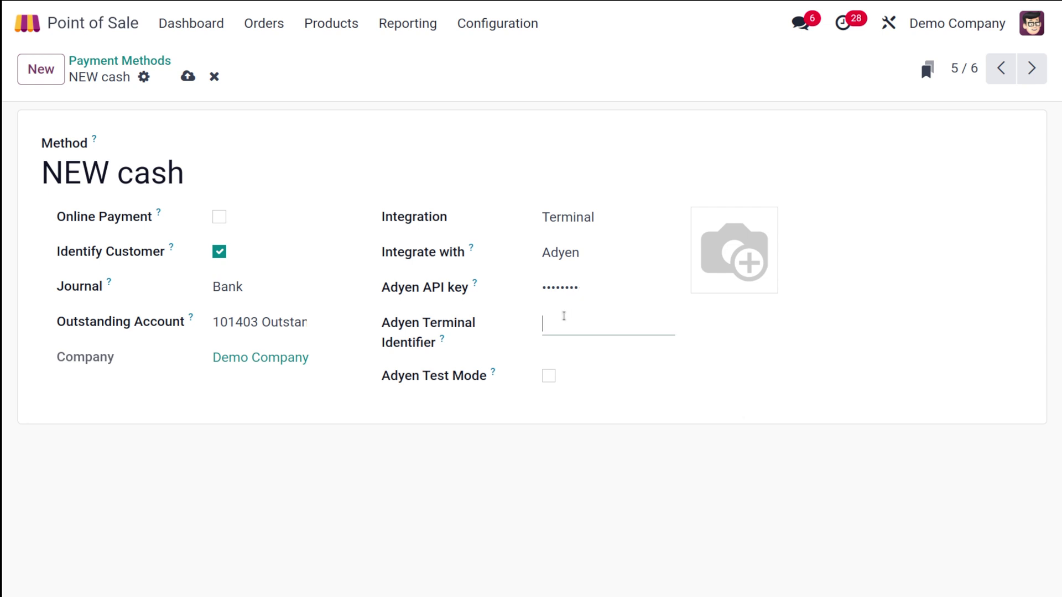
click(550, 379)
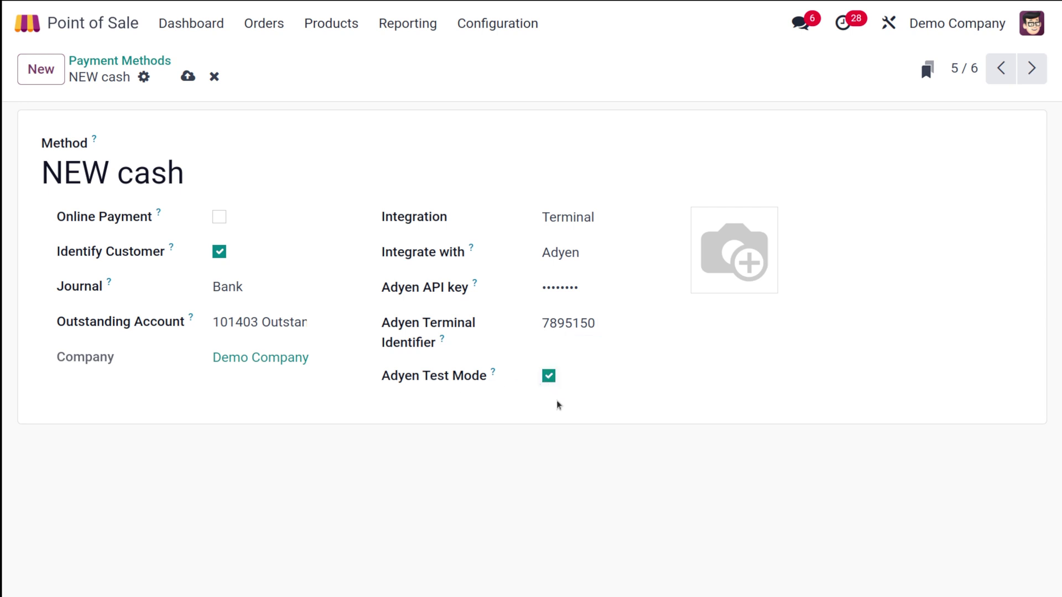
click(189, 78)
- Return to the dashboard, decline the browser password prompt, and open the Shop register
click(191, 24)
click(823, 201)
click(118, 206)
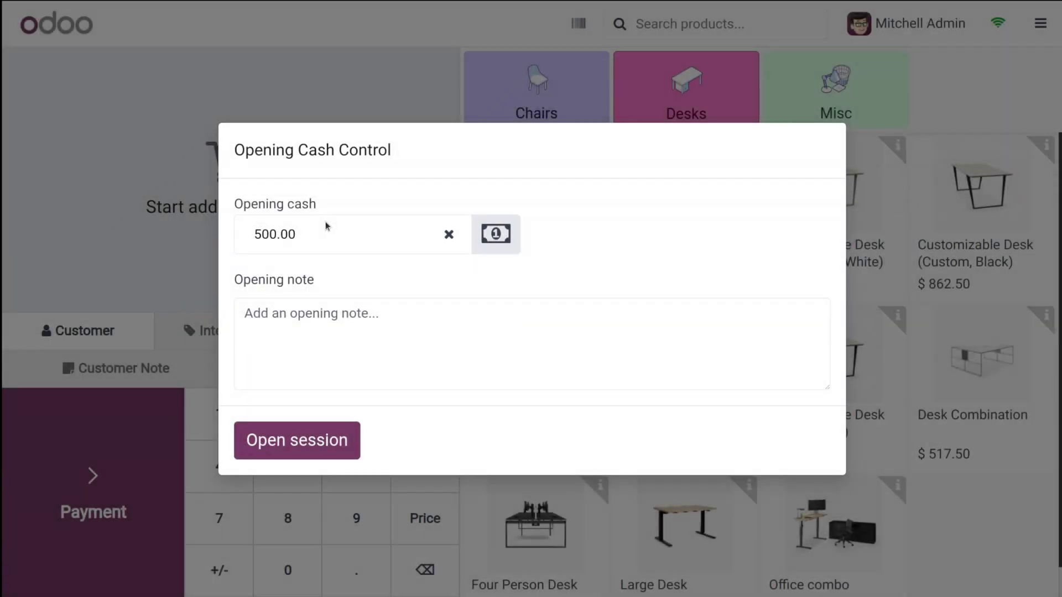
- Open the session with 500.00 cash; add both corner desks and two Customizable Desks
click(297, 443)
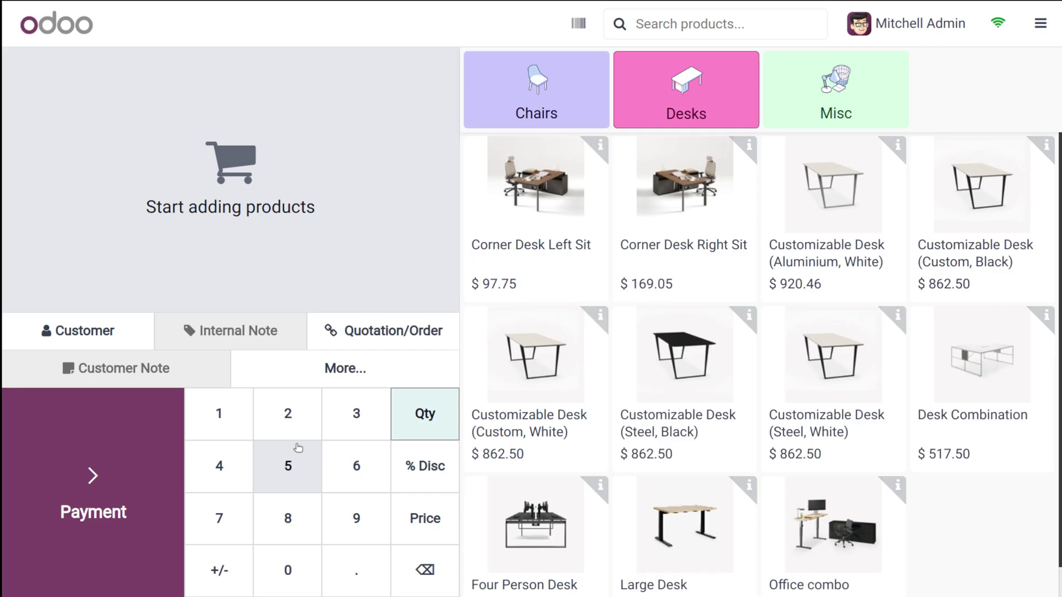
click(543, 206)
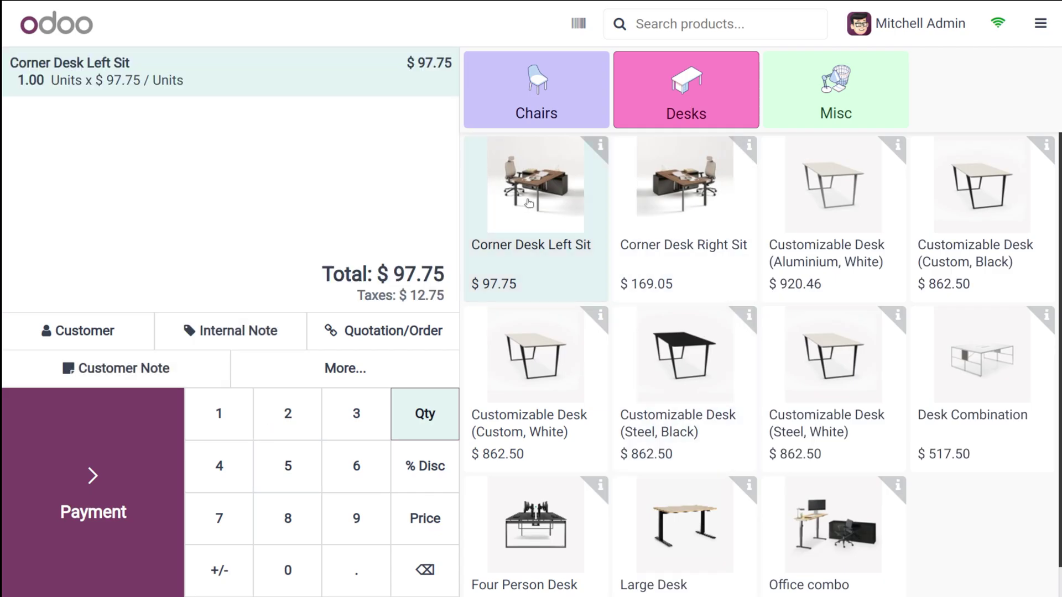
click(643, 186)
click(805, 192)
click(805, 192)
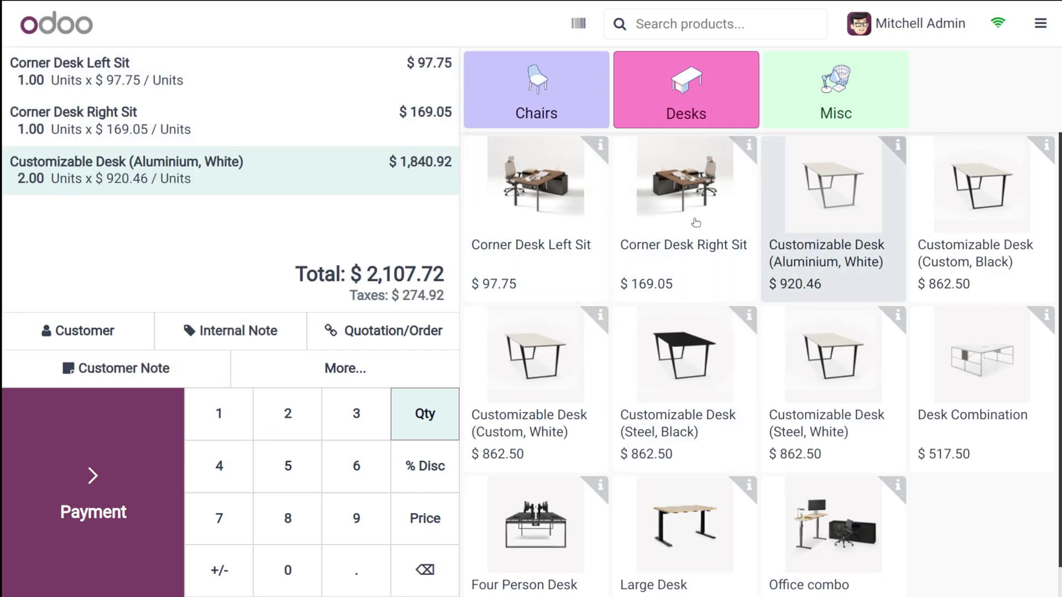
- Assign a customer to the $2,107.72 order and go to the Payment screen
click(108, 331)
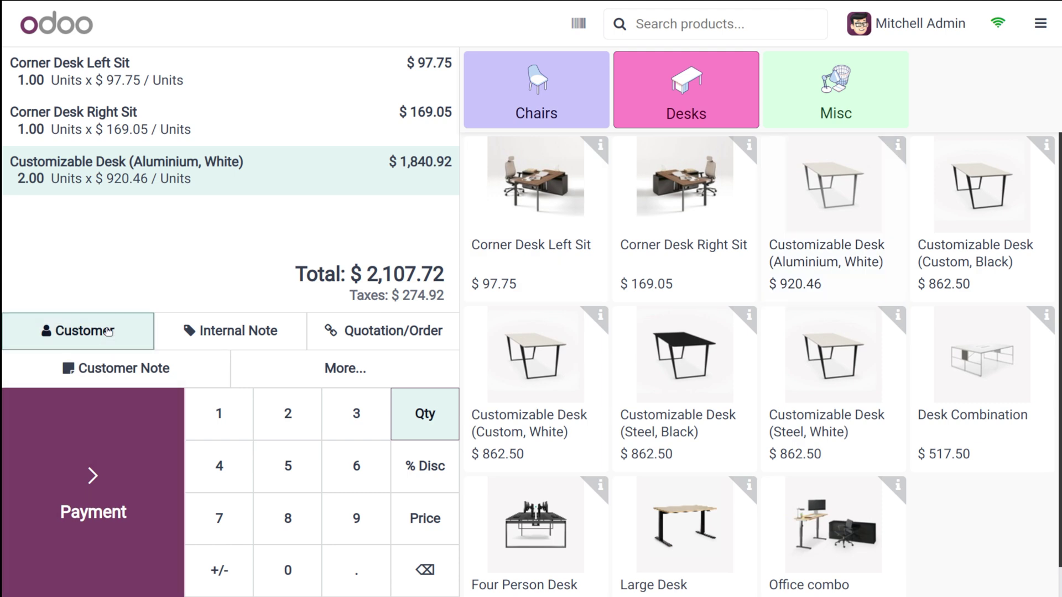
scroll(440, 355, down, 10)
click(277, 208)
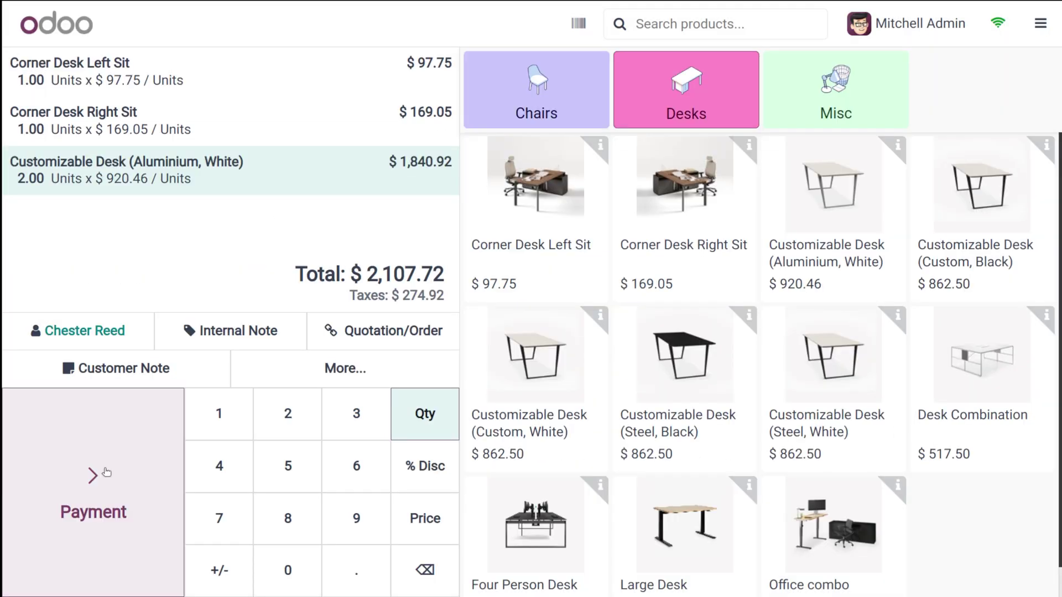
click(104, 468)
scroll(158, 409, down, 1)
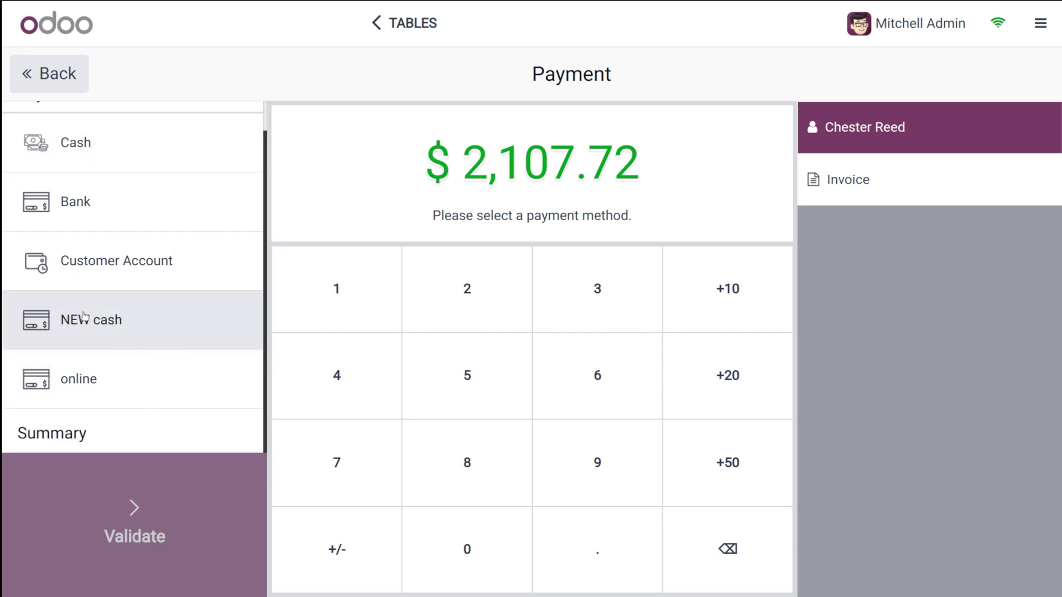
- Pay the full amount online and validate, then close the Scan to pay QR code
click(181, 390)
scroll(168, 410, down, 2)
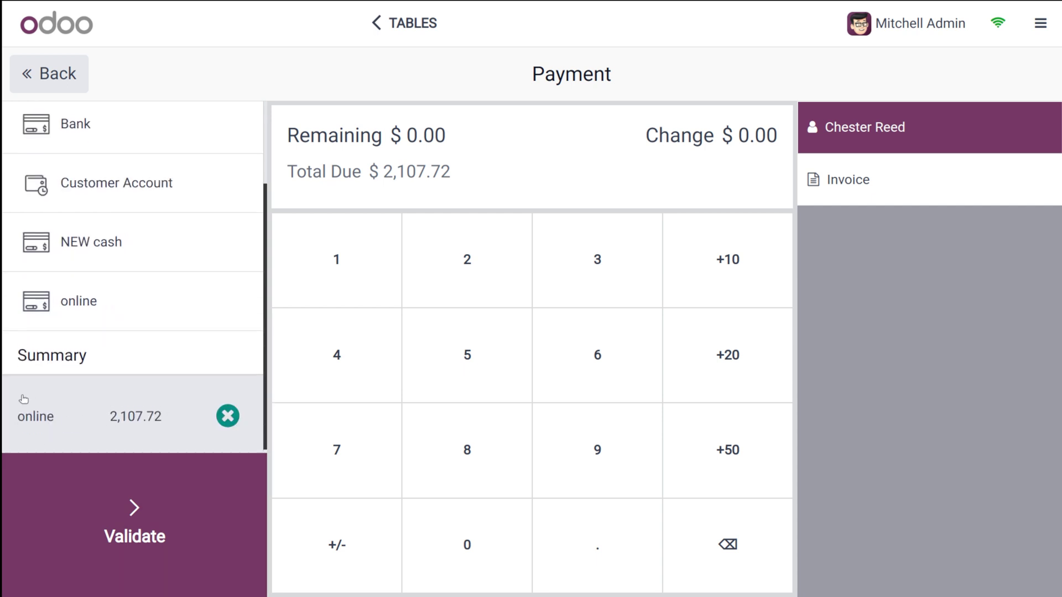
click(200, 509)
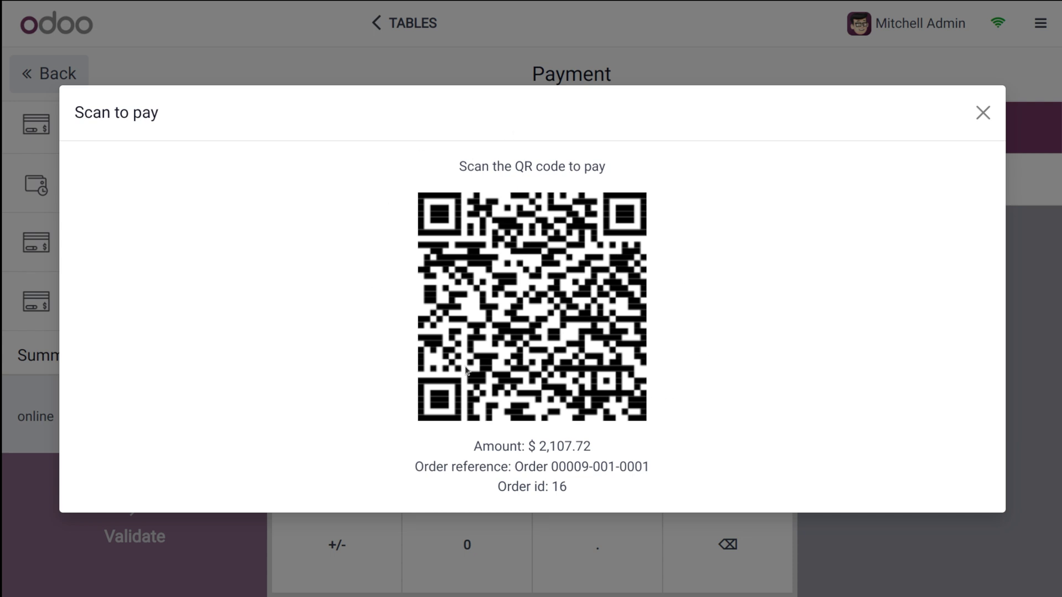
click(983, 113)
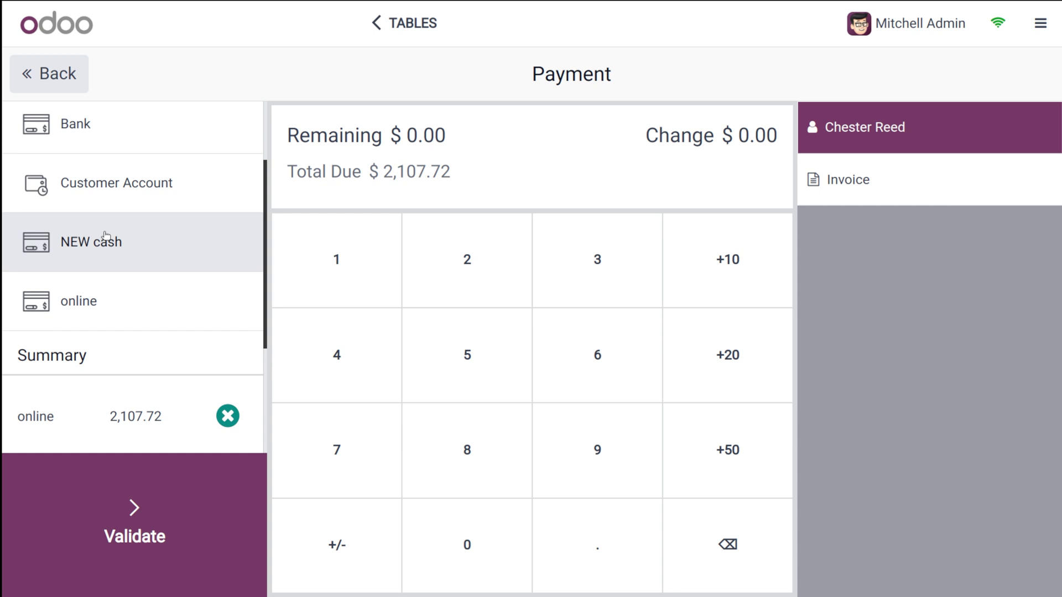
- Remove the online payment line and send a NEW cash payment request to the Adyen terminal
click(228, 416)
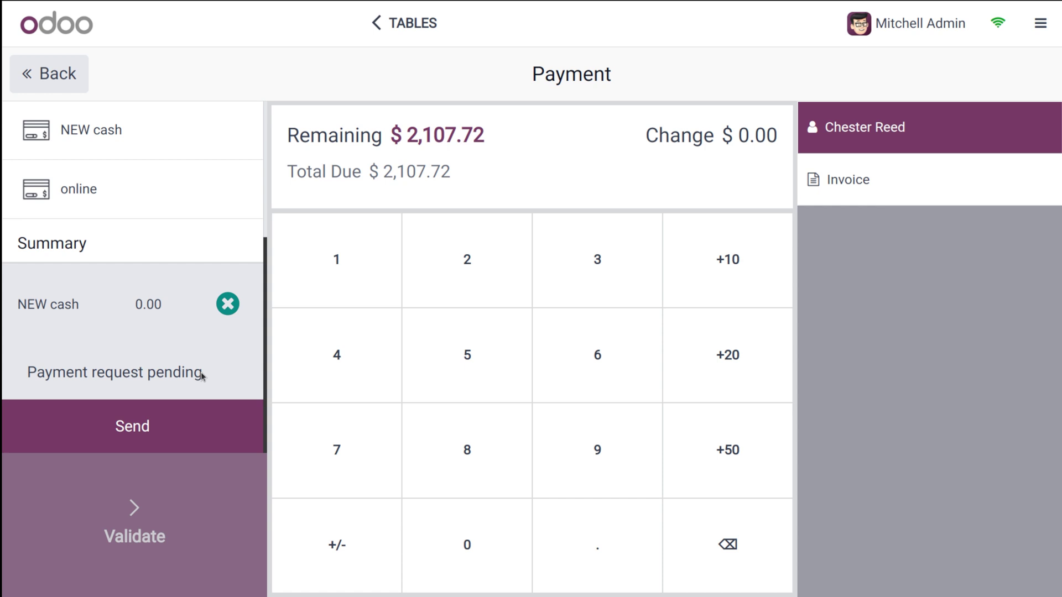
click(131, 431)
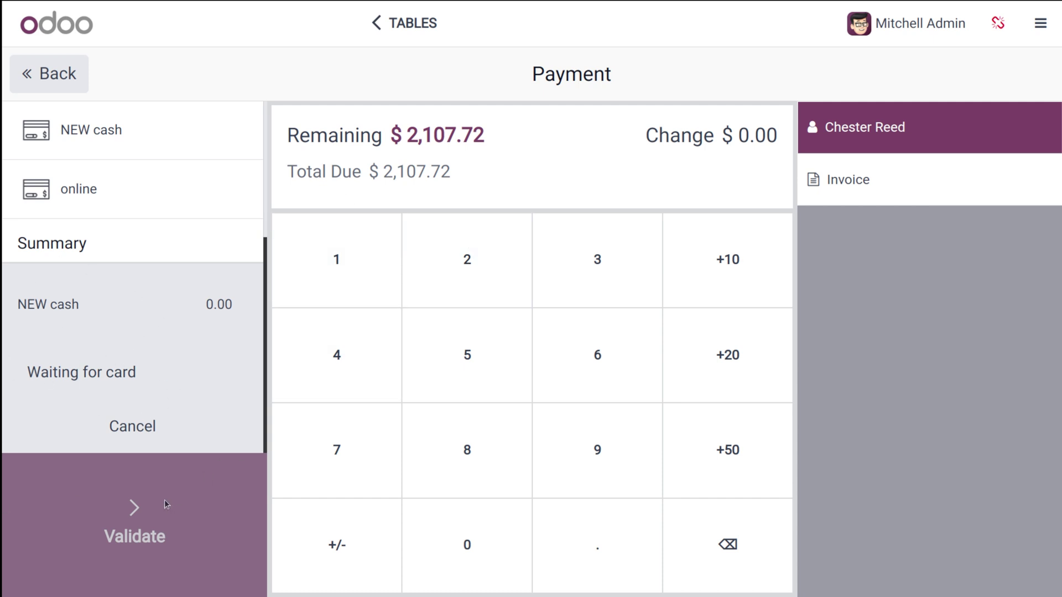
scroll(174, 237, up, 4)
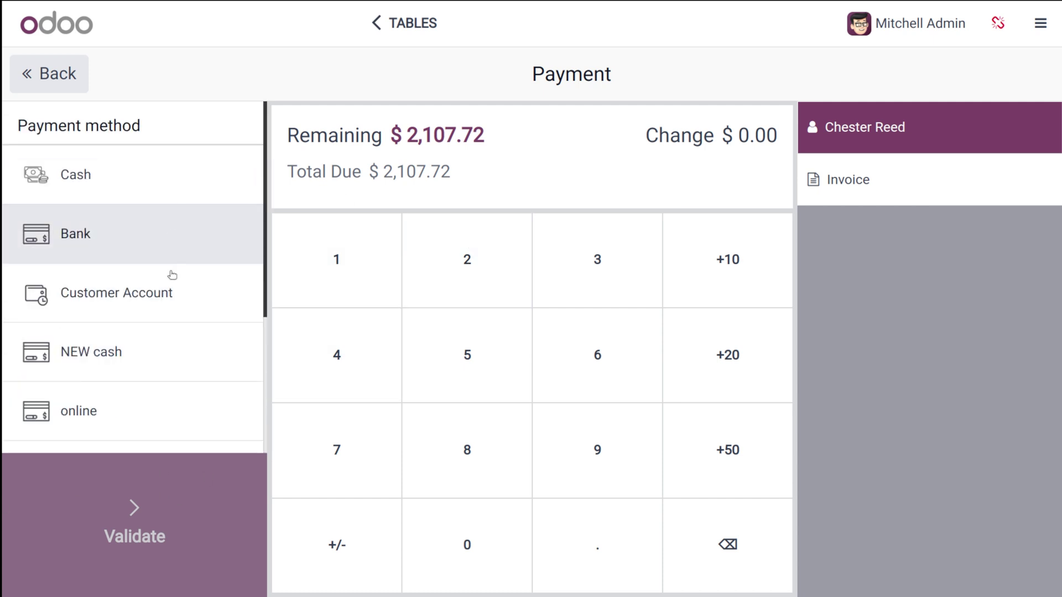